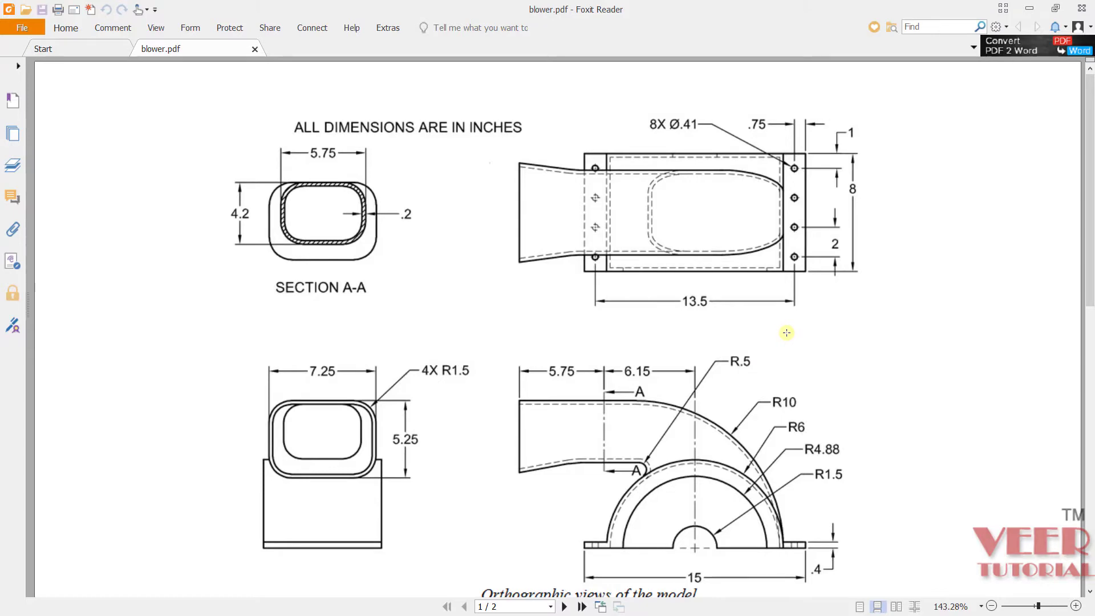
# Switch to the BLOWER_2 model in Creo Parametric and start a 1.5 radius round on one upper lengthwise edge of the duct
pyautogui.hotkey('alt', 'Tab')
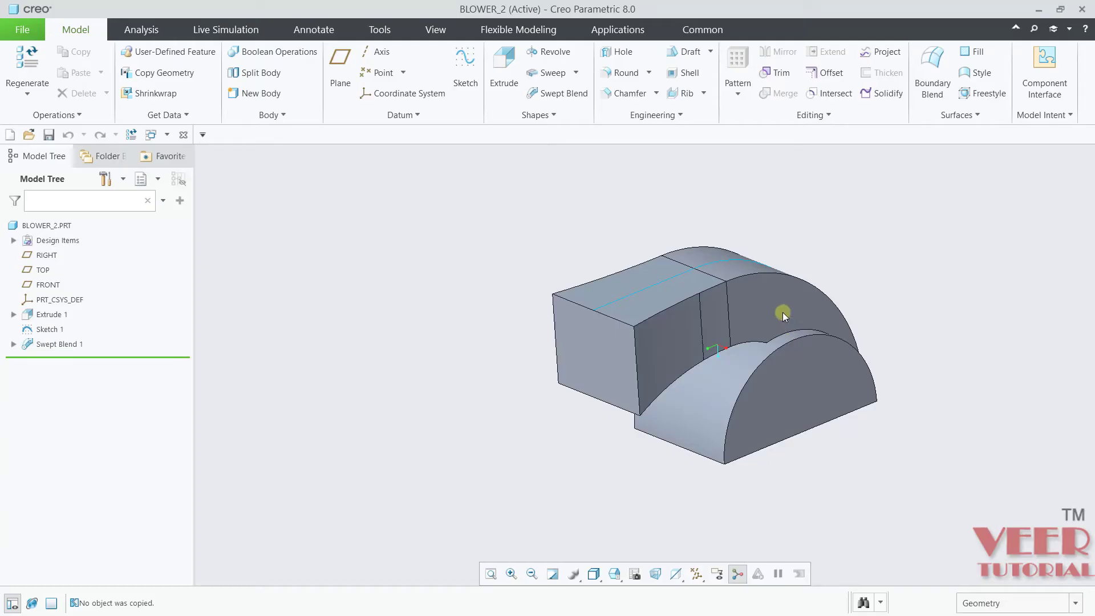
pyautogui.moveTo(955, 340)
pyautogui.mouseDown(button='middle')
pyautogui.moveTo(958, 234)
pyautogui.moveTo(922, 315)
pyautogui.moveTo(938, 283)
pyautogui.moveTo(939, 313)
pyautogui.moveTo(557, 464)
pyautogui.moveTo(773, 360)
pyautogui.moveTo(724, 466)
pyautogui.mouseUp(button='middle')
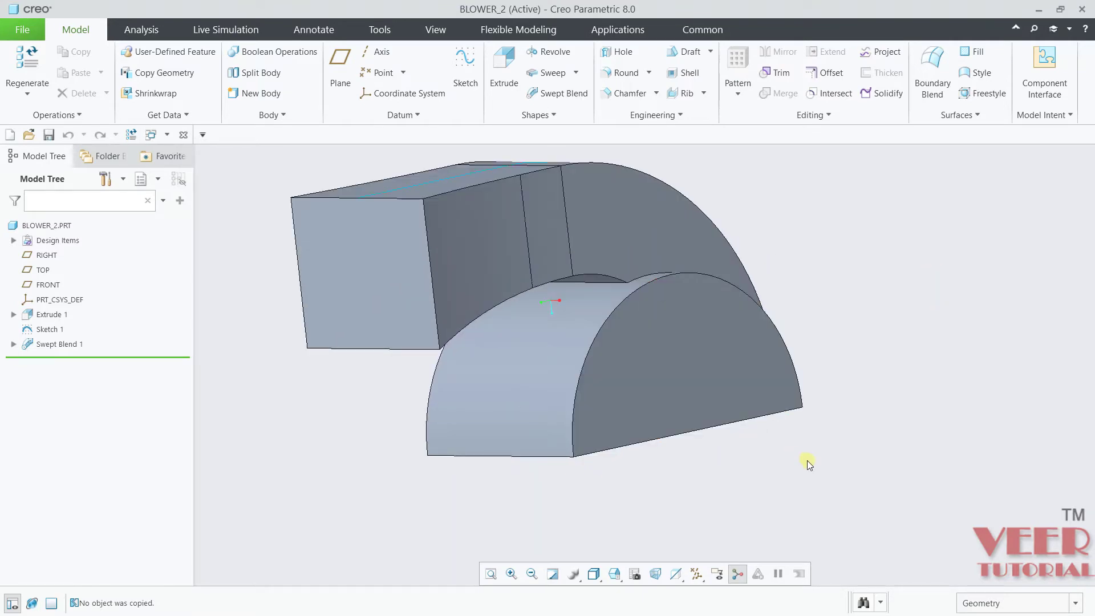
pyautogui.hotkey('alt', 'Tab')
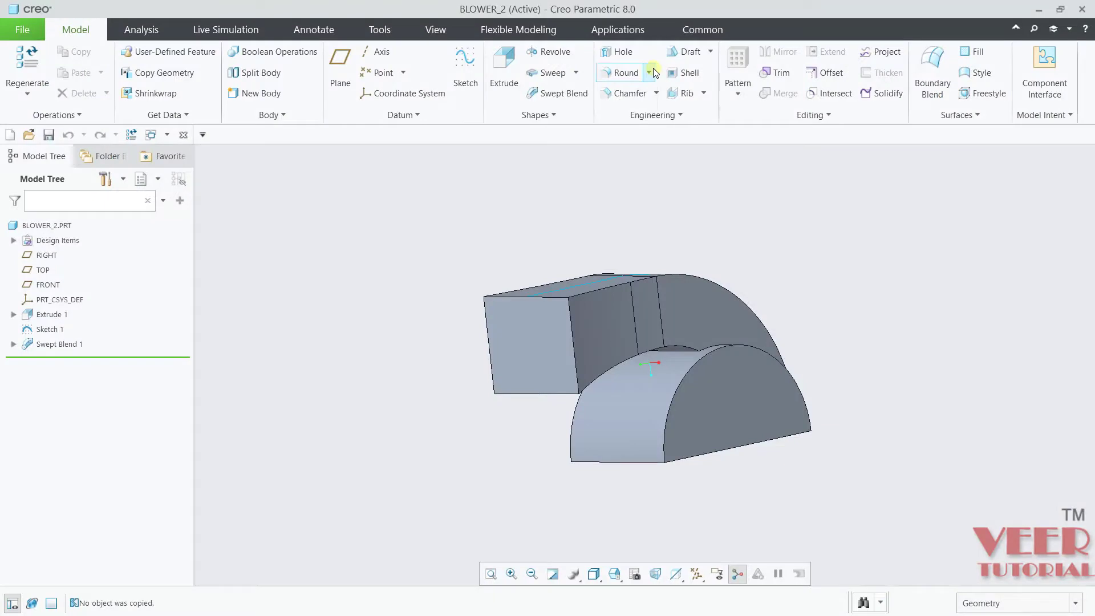
pyautogui.click(650, 73)
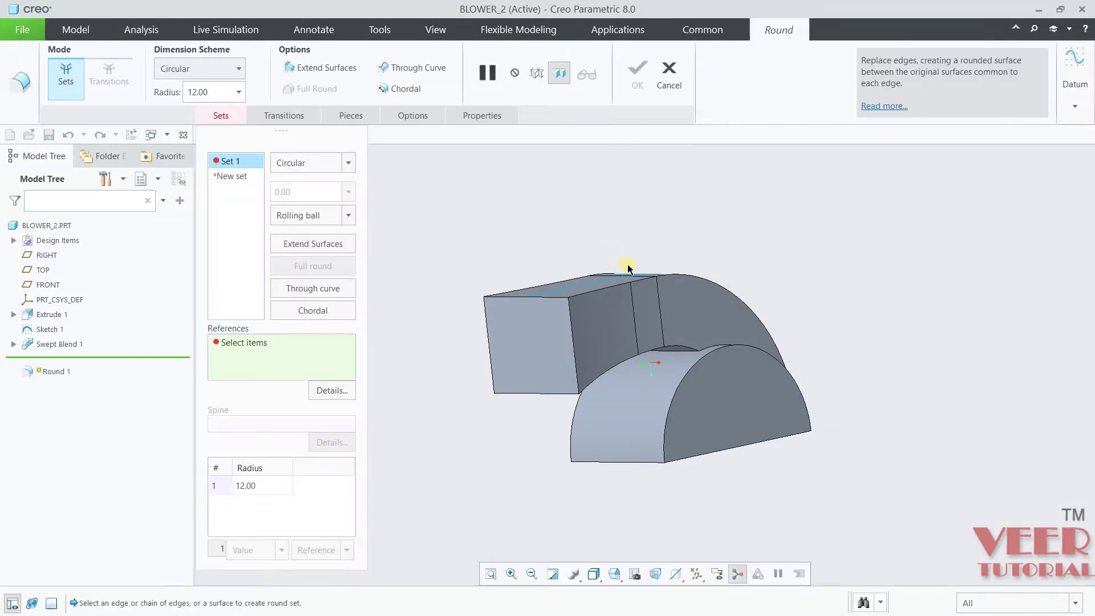
pyautogui.moveTo(627, 264); pyautogui.dragTo(737, 262, button='middle')
pyautogui.write('1')
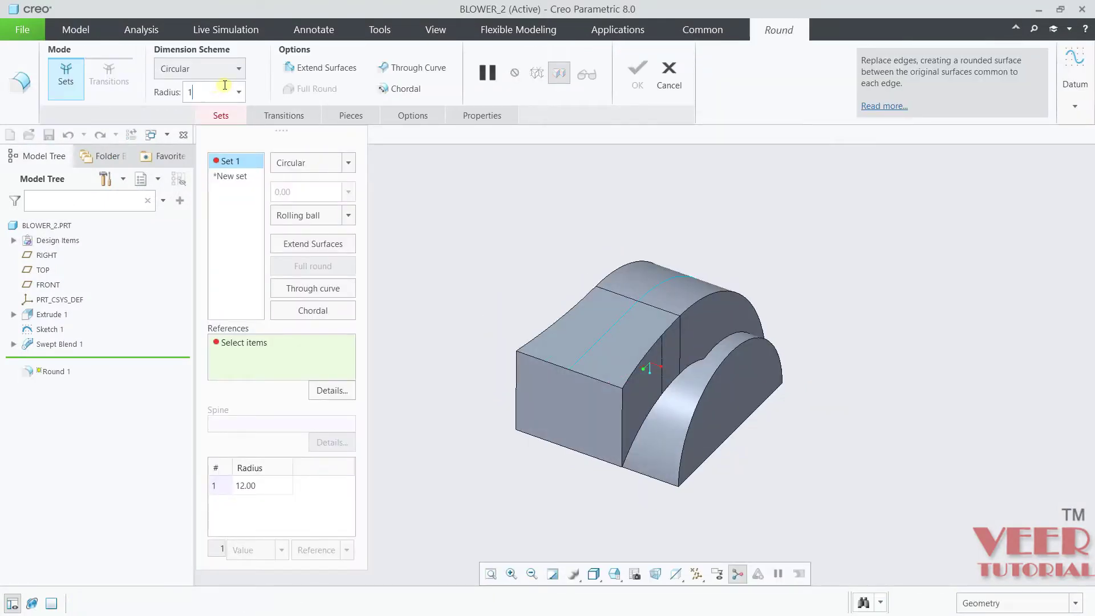
pyautogui.write('.5')
pyautogui.press('Return')
pyautogui.scroll(-8, 599, 325)
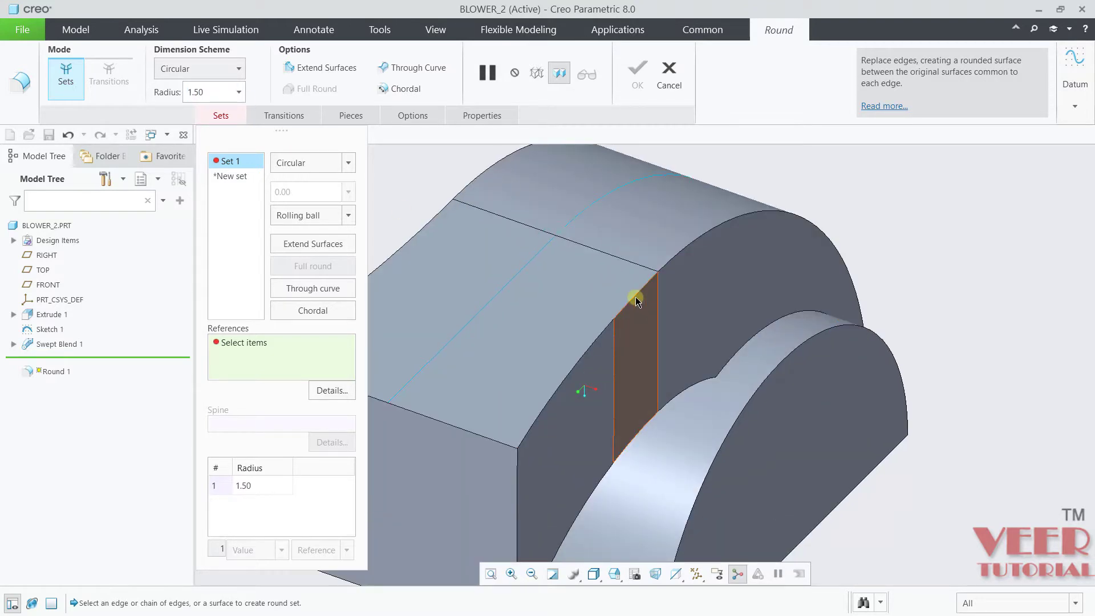
pyautogui.scroll(-3, 586, 353)
pyautogui.click(588, 338)
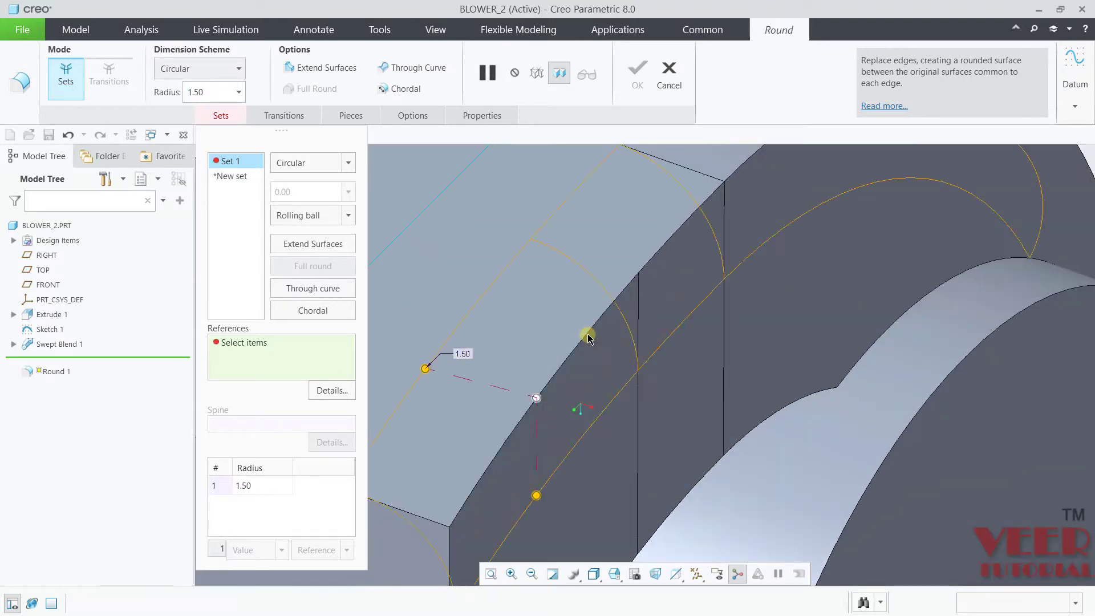
# Add the duct's other three lengthwise edges to the 1.5 radius round and complete the feature
pyautogui.scroll(8, 618, 340)
pyautogui.scroll(-3, 453, 301)
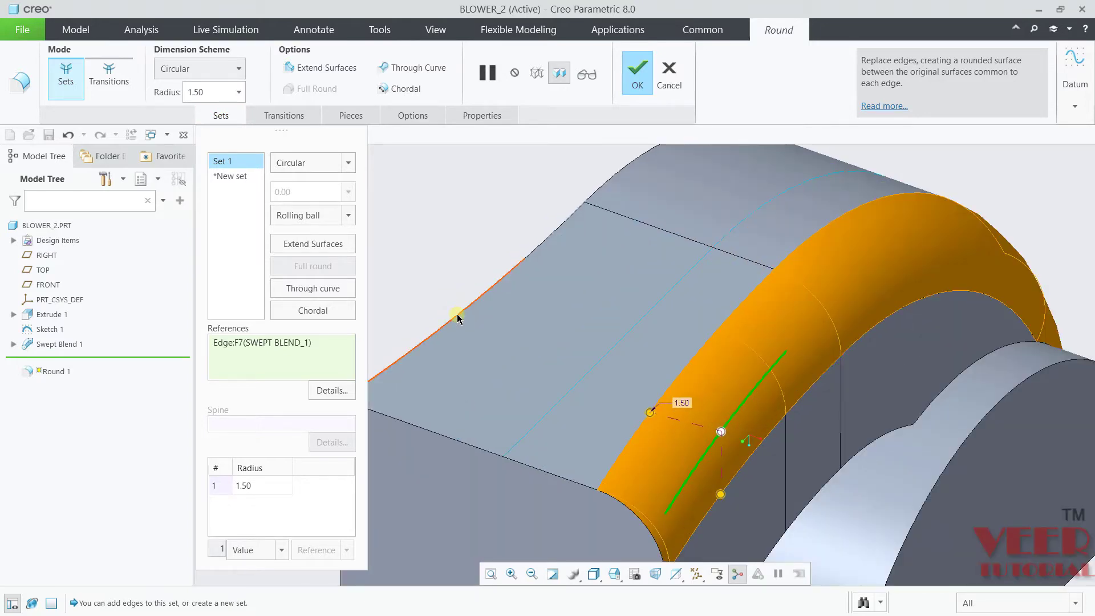
pyautogui.click(458, 318)
pyautogui.scroll(5, 503, 320)
pyautogui.moveTo(503, 320); pyautogui.dragTo(531, 319, button='middle')
pyautogui.scroll(-5, 556, 323)
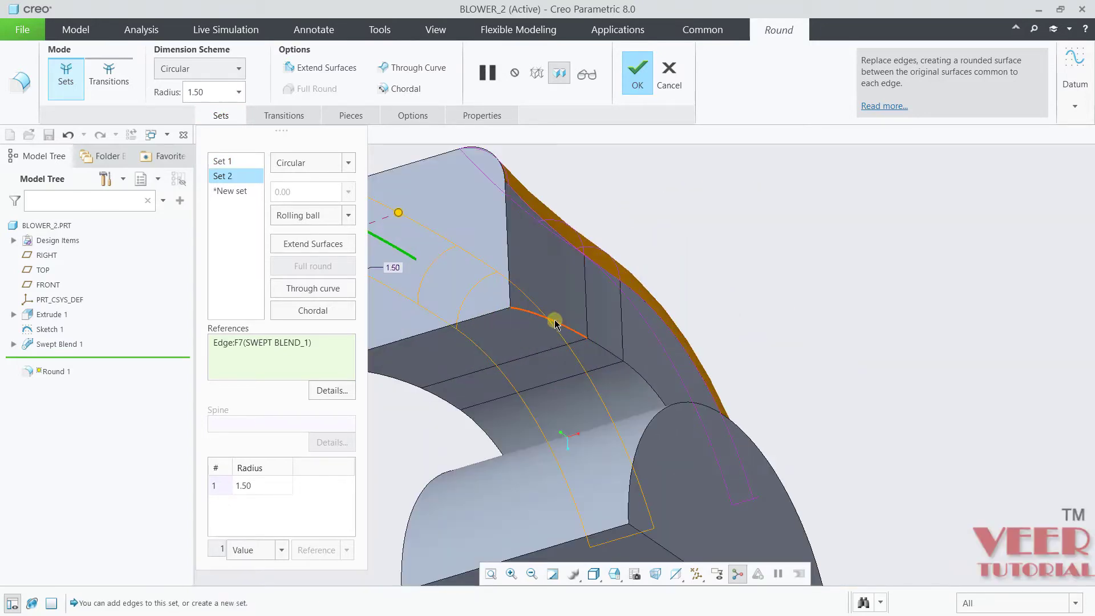
pyautogui.click(554, 324)
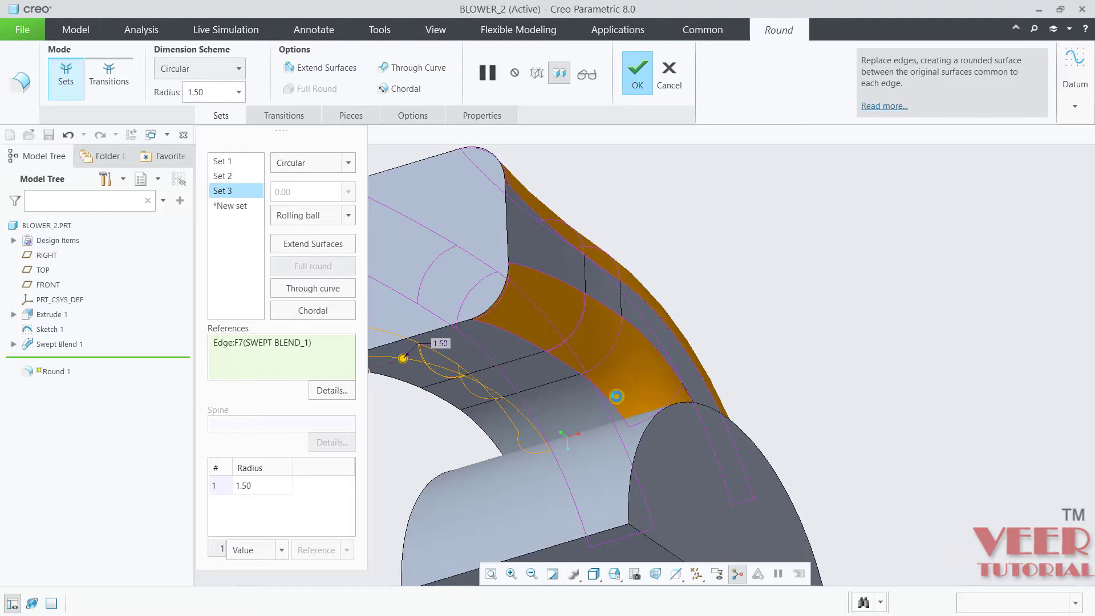
pyautogui.click(420, 383)
pyautogui.scroll(3, 623, 390)
pyautogui.scroll(3, 623, 390)
pyautogui.moveTo(623, 389); pyautogui.dragTo(695, 318, button='middle')
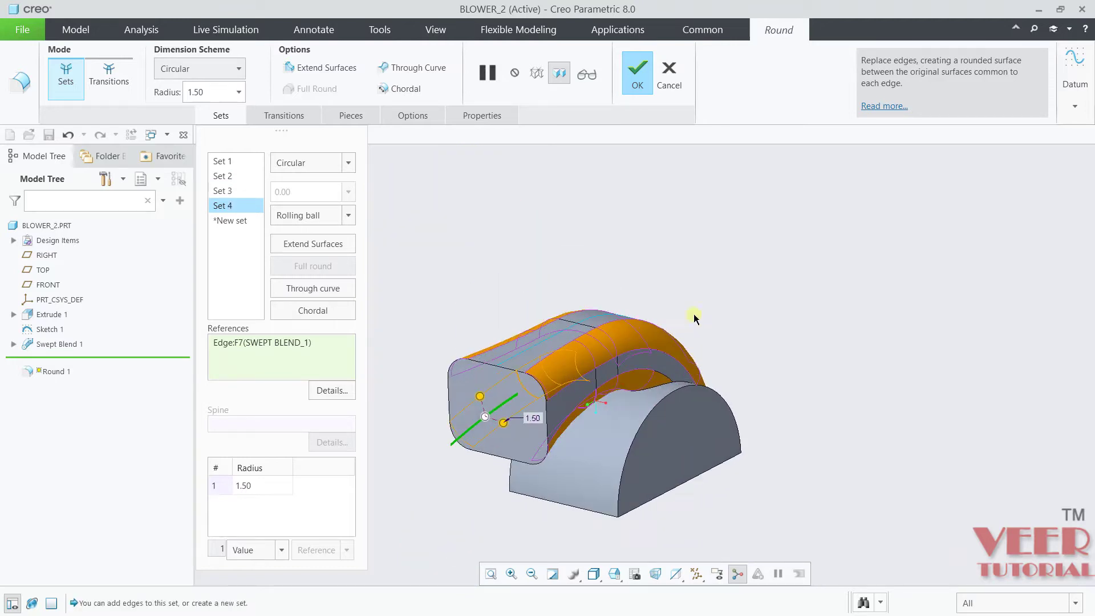
pyautogui.click(633, 88)
# Round the intersection edge between the duct and the half-cylinder base with a 0.5 radius
pyautogui.scroll(-5, 781, 337)
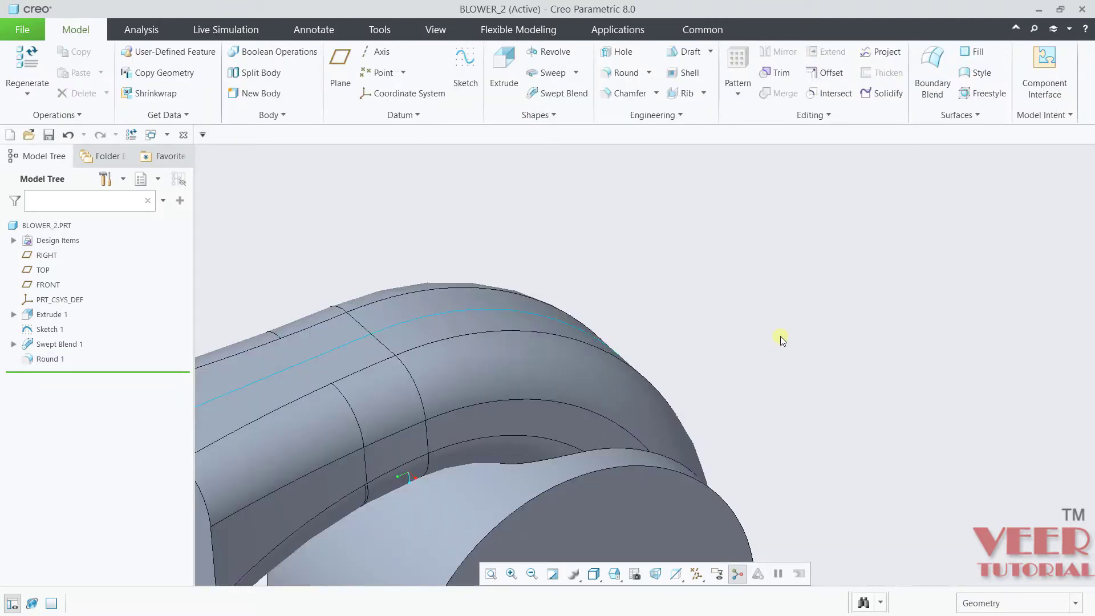
pyautogui.scroll(5, 780, 337)
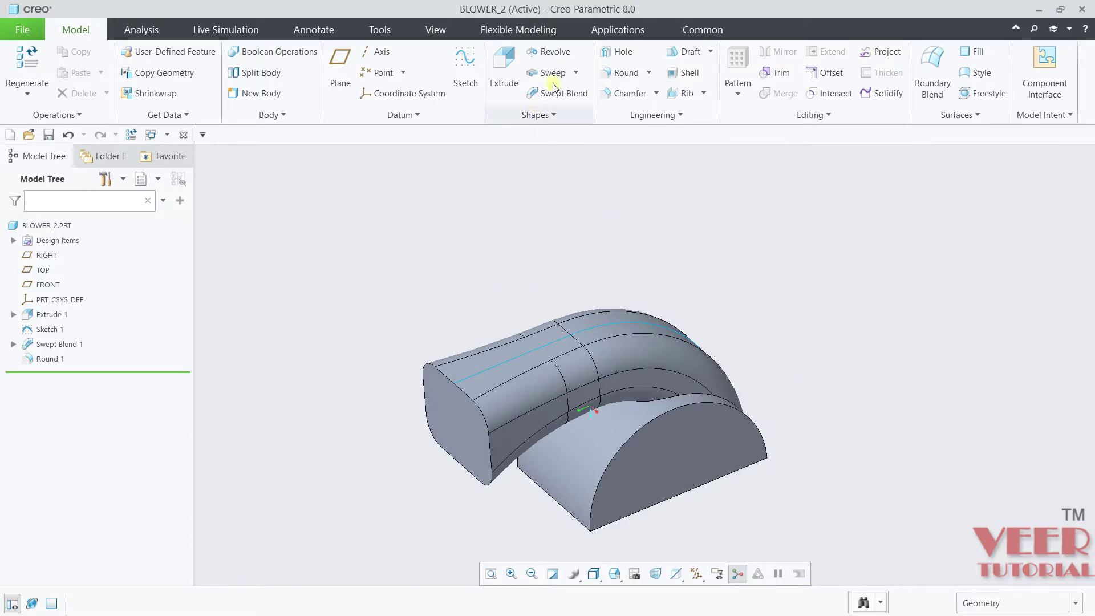
pyautogui.click(649, 72)
pyautogui.click(595, 93)
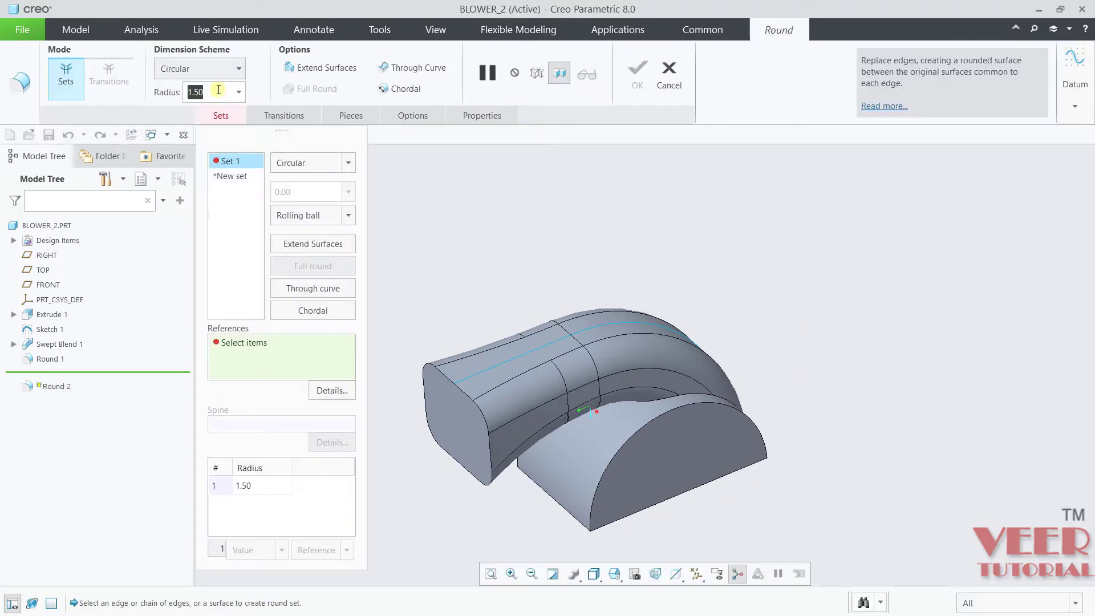
pyautogui.write('0.5')
pyautogui.press('Return')
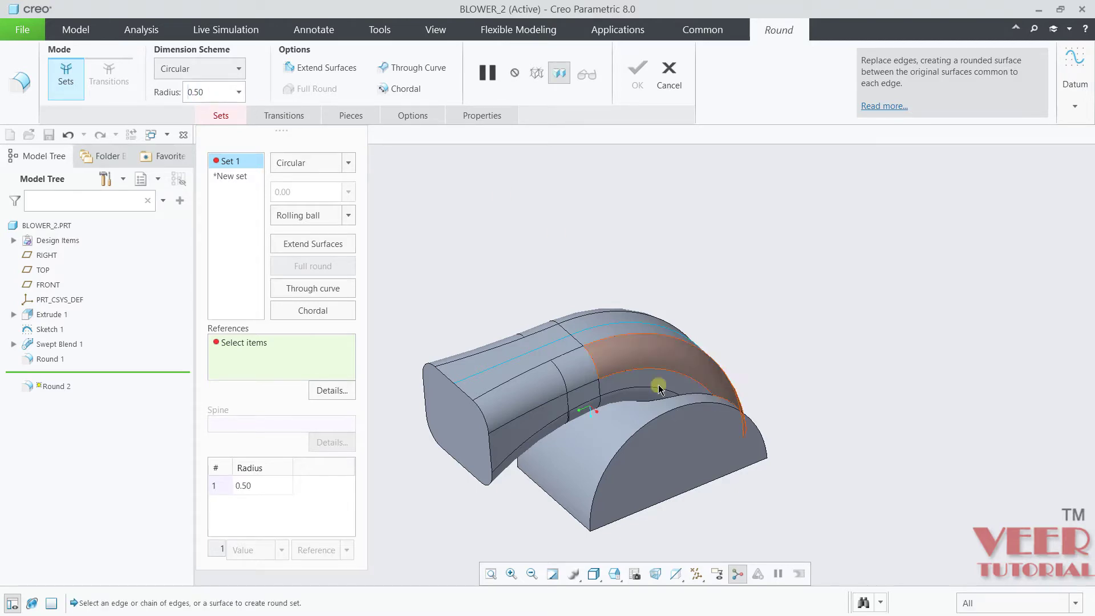
pyautogui.scroll(5, 656, 388)
pyautogui.scroll(-3, 677, 365)
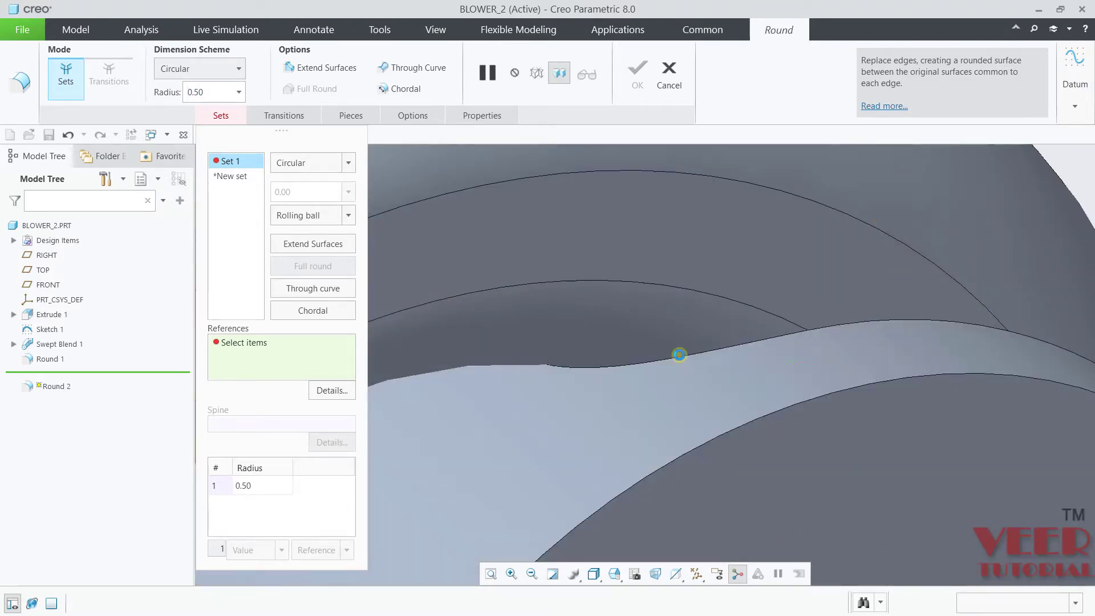
pyautogui.click(677, 357)
pyautogui.click(635, 73)
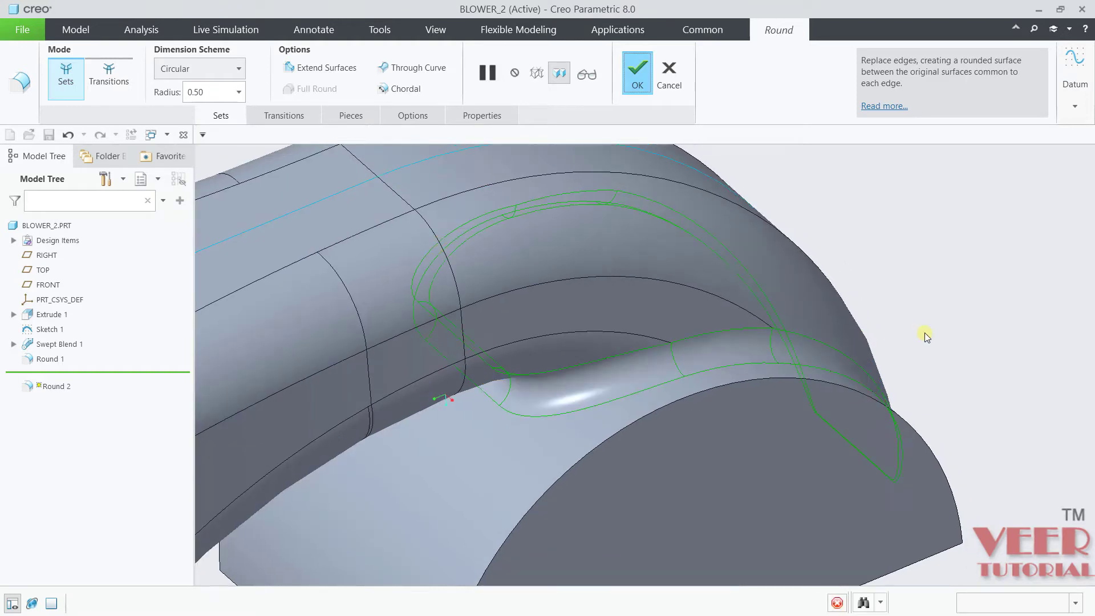
pyautogui.scroll(-5, 827, 340)
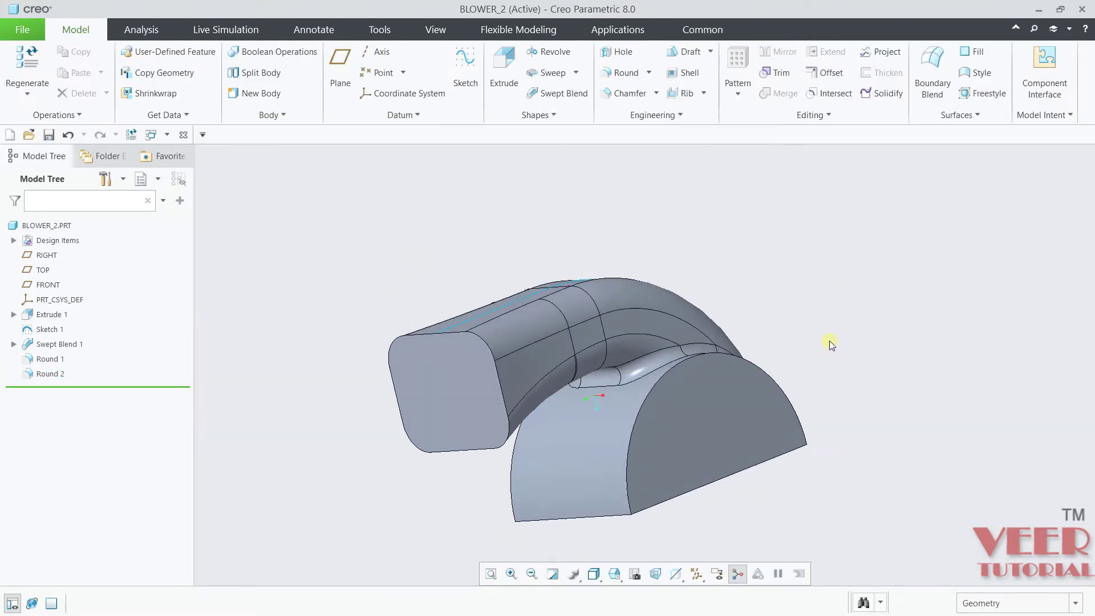
# Start a Shell of Body 1 with 0.2 thickness, removing the flat underside of the half-cylinder base
pyautogui.click(701, 67)
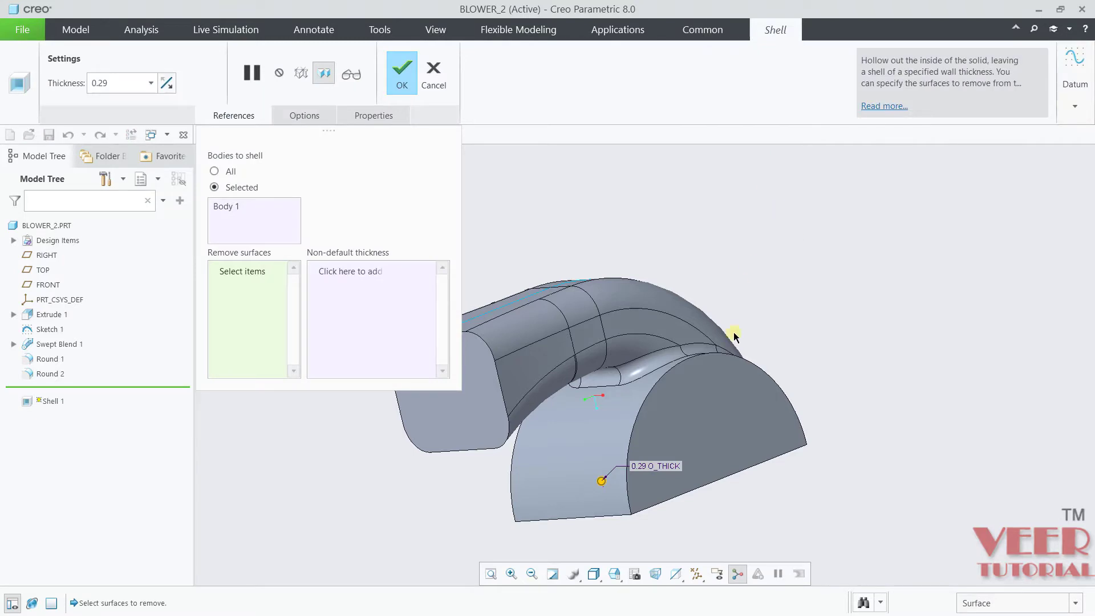
pyautogui.click(233, 209)
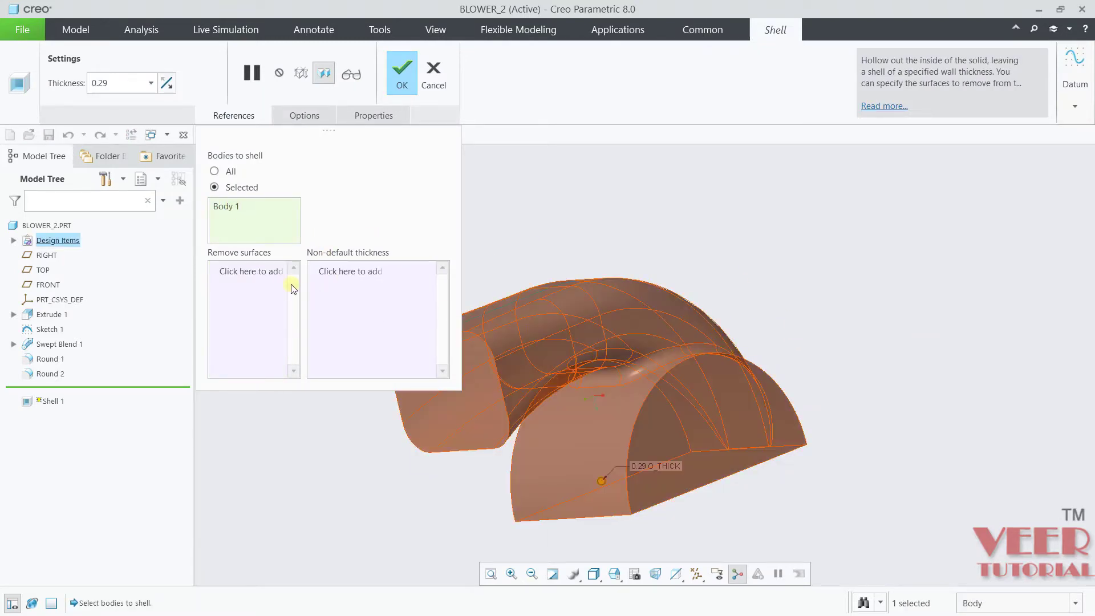
pyautogui.click(247, 272)
pyautogui.moveTo(878, 298); pyautogui.dragTo(861, 261, button='middle')
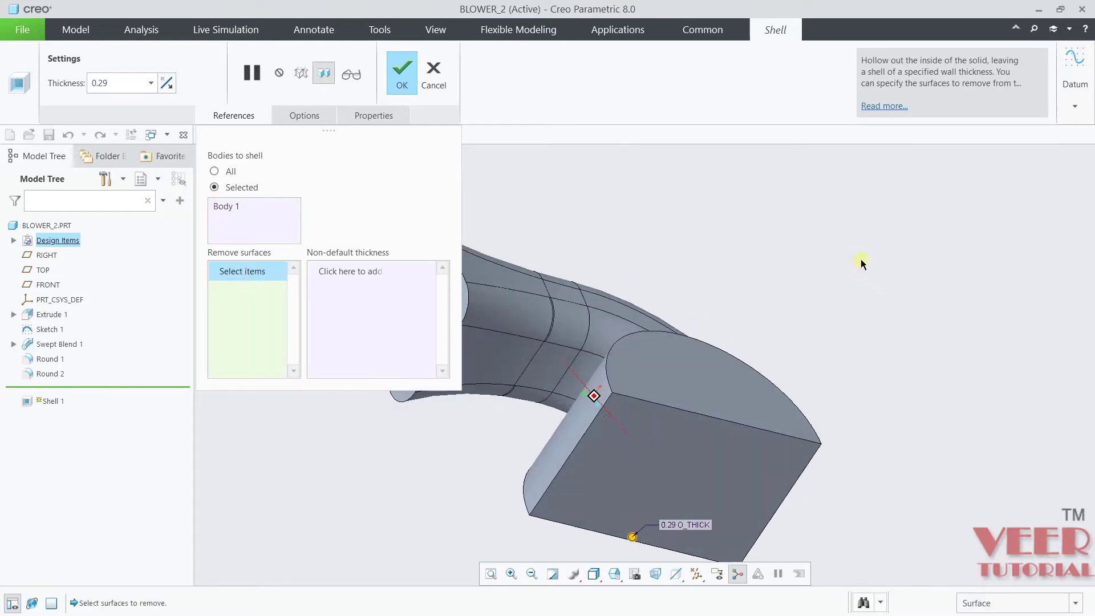
pyautogui.click(714, 454)
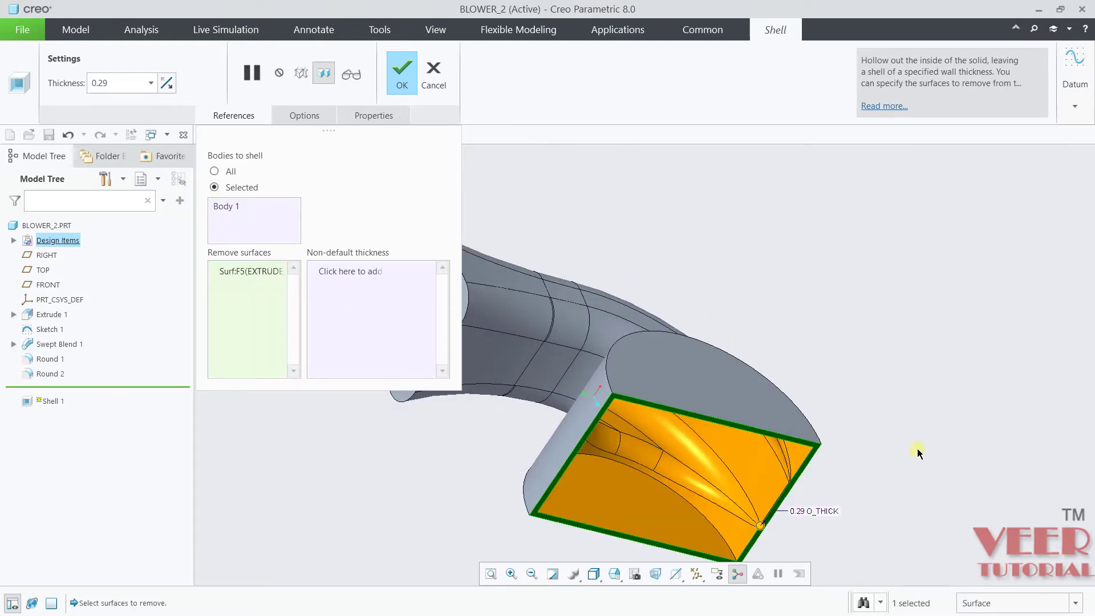
pyautogui.click(115, 88)
pyautogui.write('0.2')
pyautogui.press('Return')
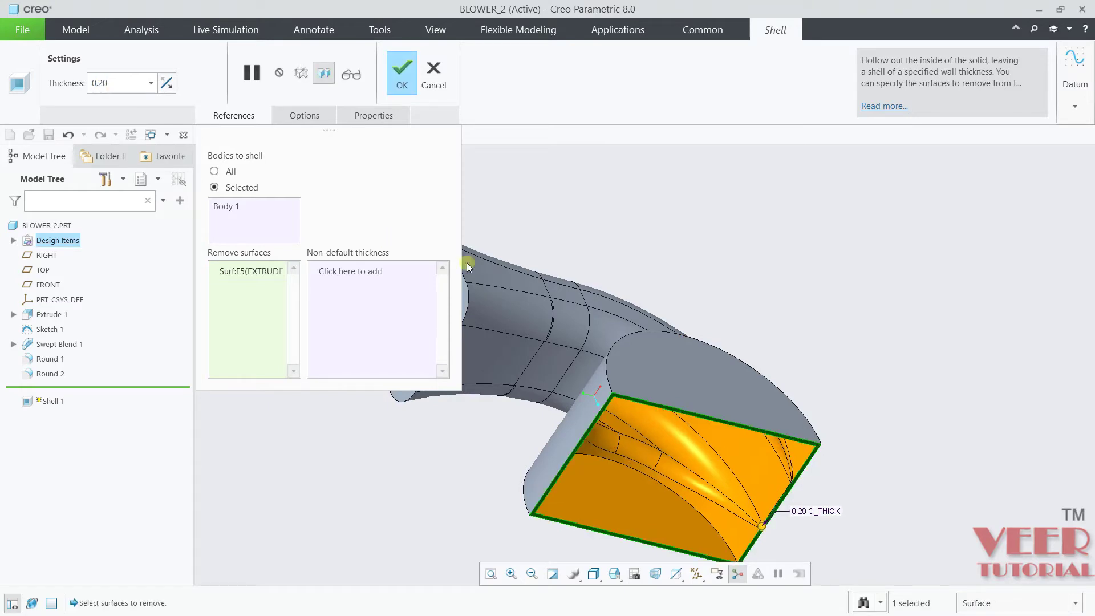
# Add the duct's open-end face to the shell's removed surfaces and complete the shell
pyautogui.moveTo(858, 404)
pyautogui.mouseDown(button='middle')
pyautogui.moveTo(873, 346)
pyautogui.moveTo(898, 394)
pyautogui.moveTo(922, 319)
pyautogui.moveTo(888, 413)
pyautogui.mouseUp(button='middle')
pyautogui.scroll(-5, 888, 413)
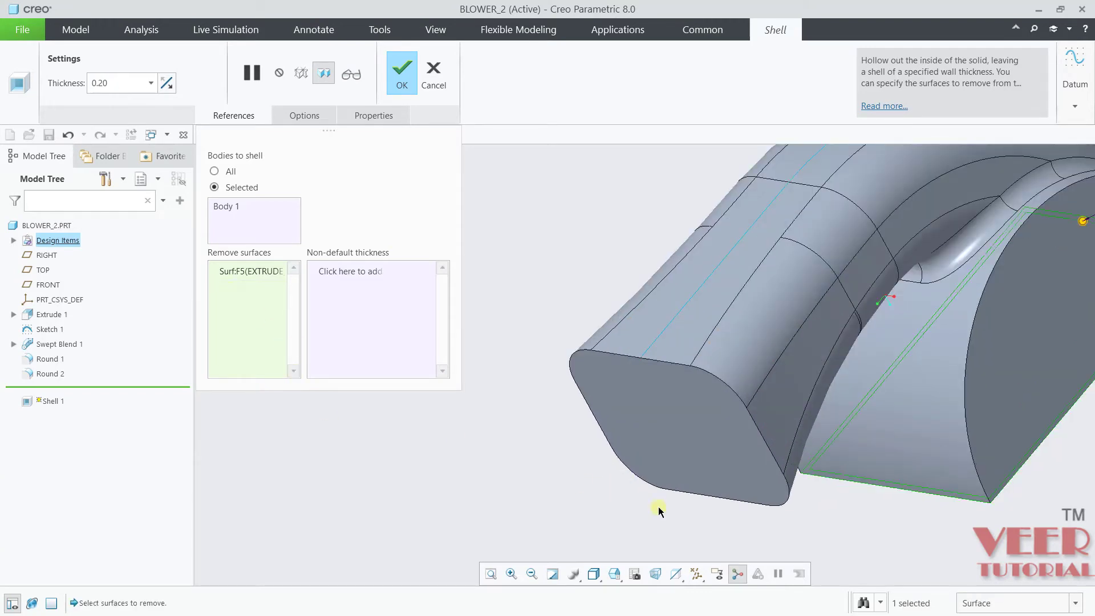
pyautogui.keyDown('ctrl'); pyautogui.click(712, 443); pyautogui.keyUp('ctrl')
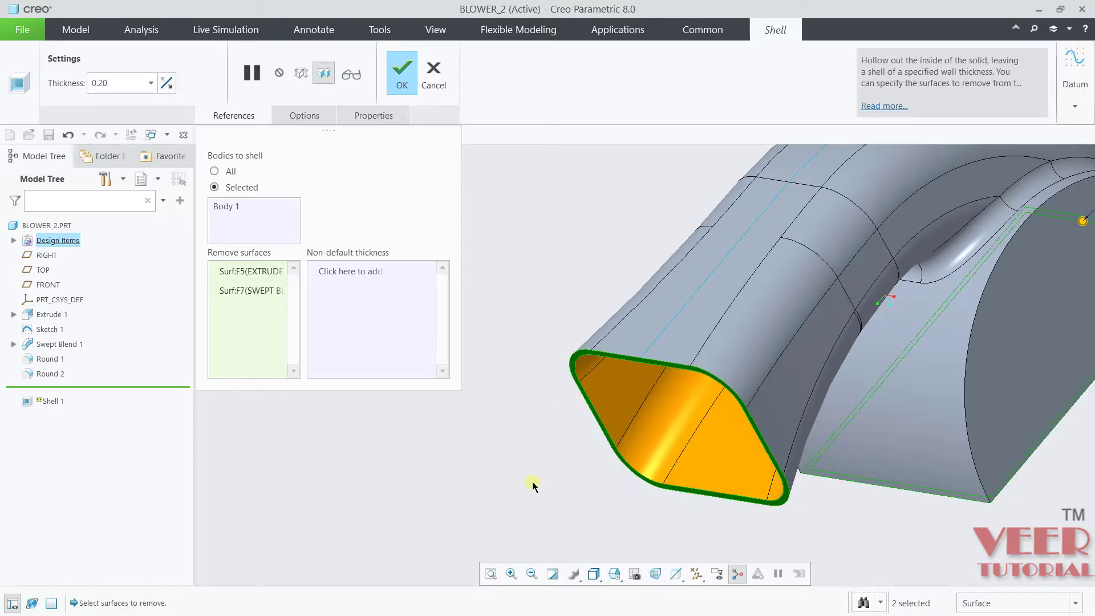
pyautogui.scroll(4, 537, 444)
pyautogui.moveTo(536, 445); pyautogui.dragTo(513, 376, button='middle')
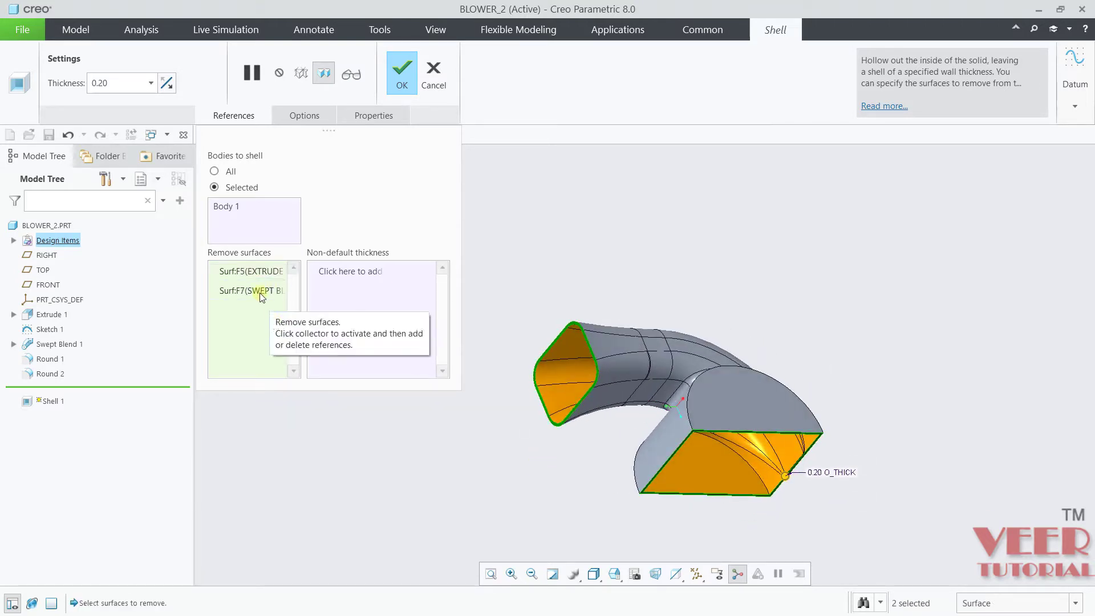
pyautogui.click(395, 74)
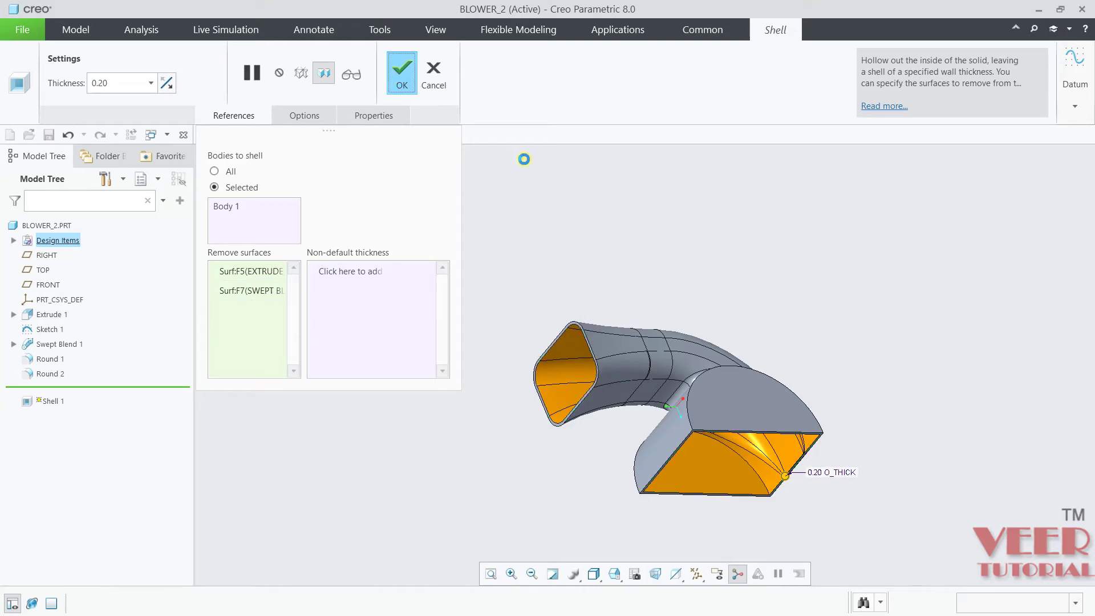
# Examine the hollow duct from several angles and review the orthographic views in blower.pdf in Foxit Reader
pyautogui.moveTo(806, 241); pyautogui.dragTo(932, 348, button='middle')
pyautogui.scroll(5, 682, 361)
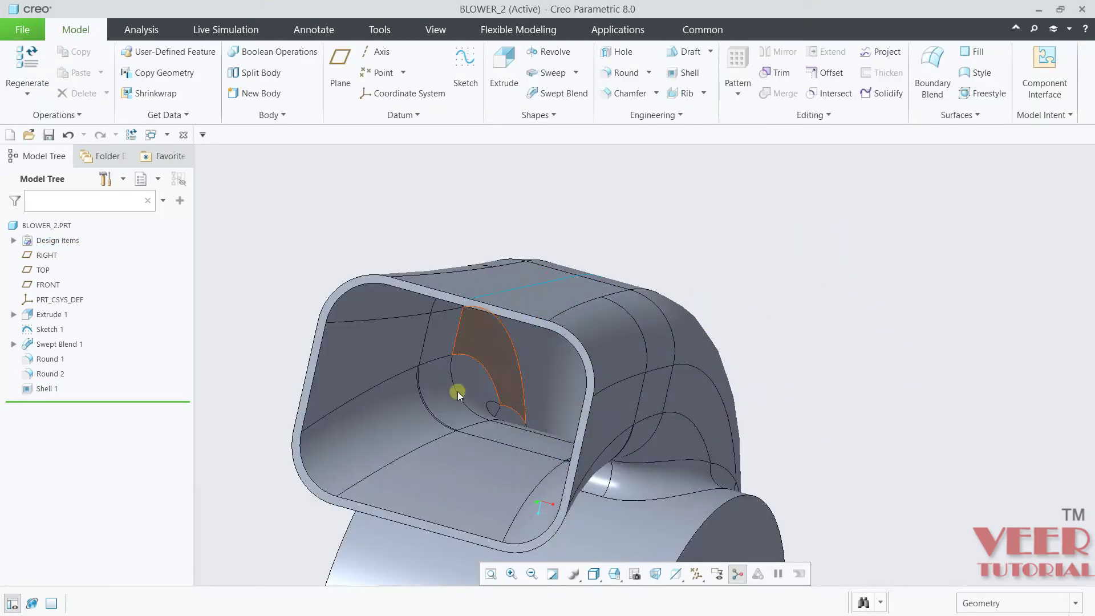
pyautogui.scroll(-3, 565, 350)
pyautogui.moveTo(565, 349); pyautogui.dragTo(764, 339, button='middle')
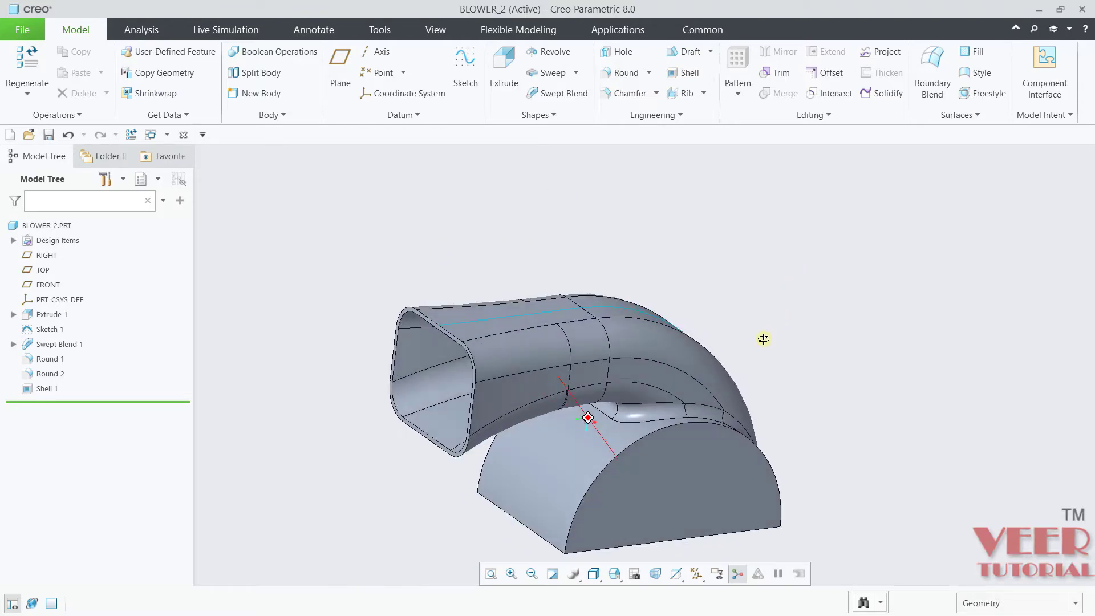
pyautogui.hotkey('alt', 'Tab')
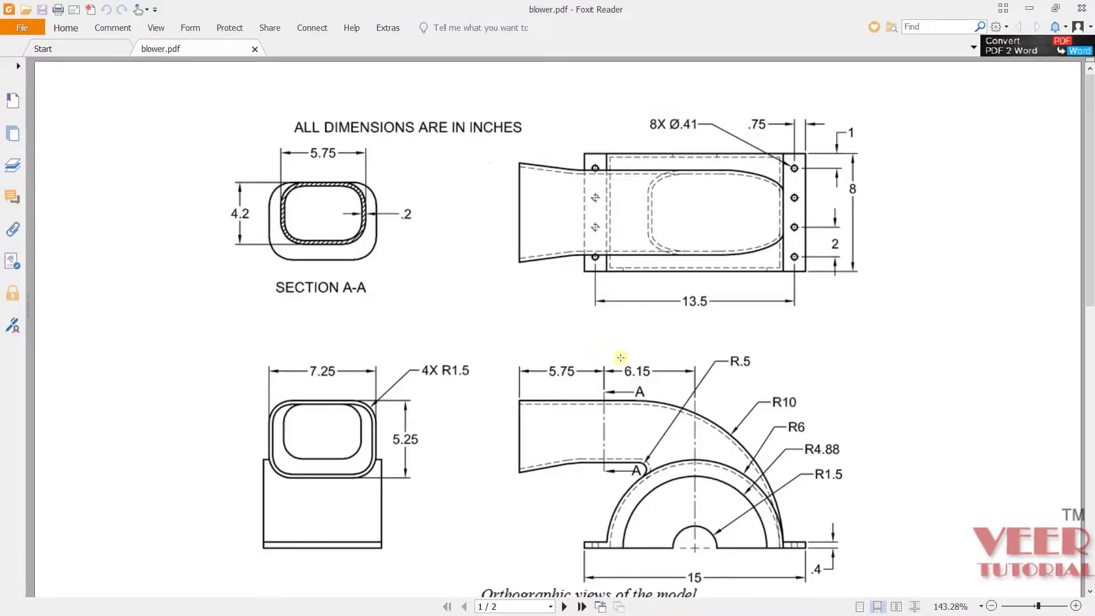
pyautogui.scroll(-3, 629, 295)
pyautogui.scroll(3, 693, 442)
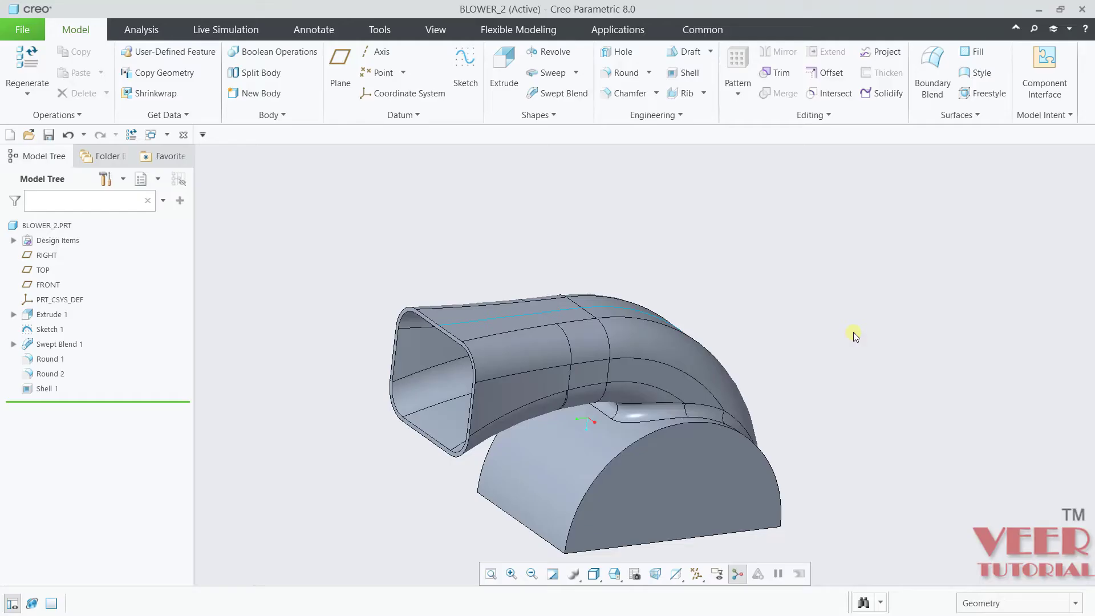
# In Creo Parametric, start an Extrude on the base's semicircular end face and sketch a circle about 4.31 in diameter centred on its bottom edge
pyautogui.scroll(3, 608, 190)
pyautogui.click(501, 74)
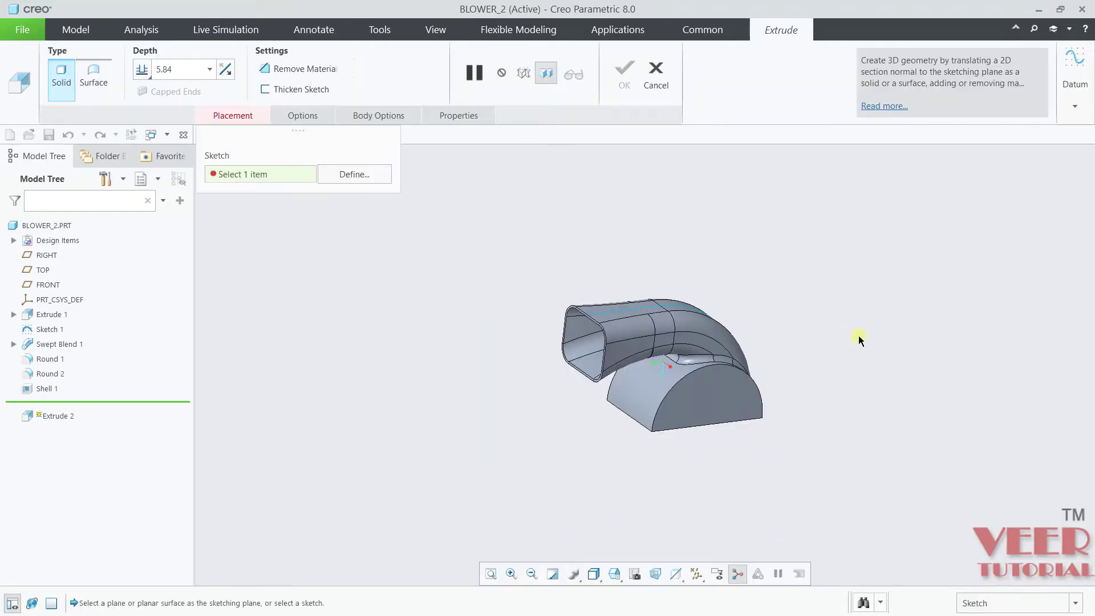
pyautogui.scroll(-3, 704, 402)
pyautogui.click(626, 427)
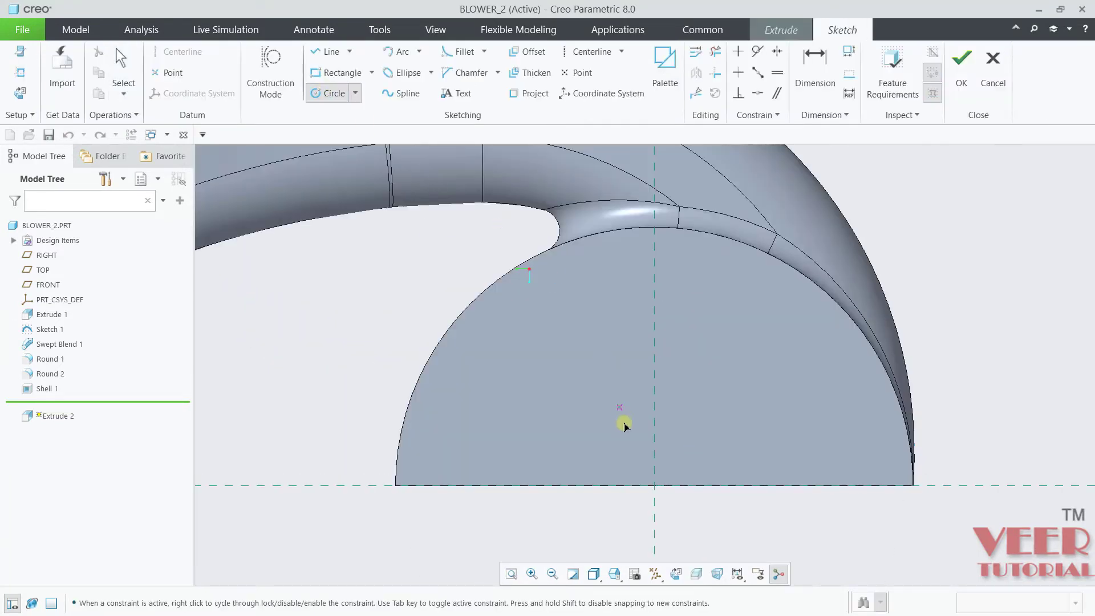
pyautogui.click(653, 487)
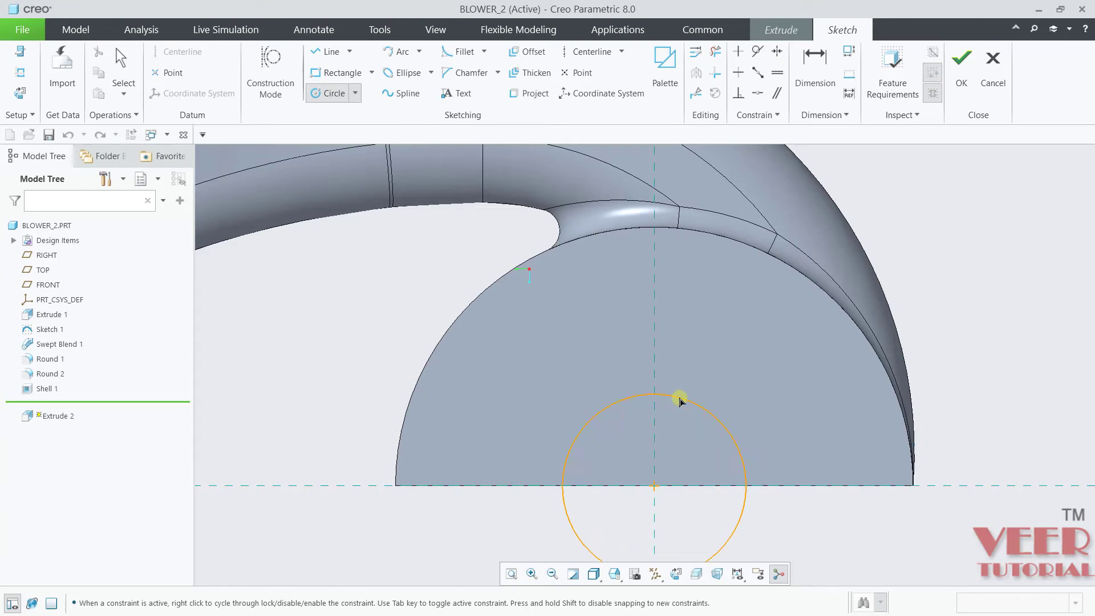
pyautogui.click(680, 398)
pyautogui.middleClick(678, 374)
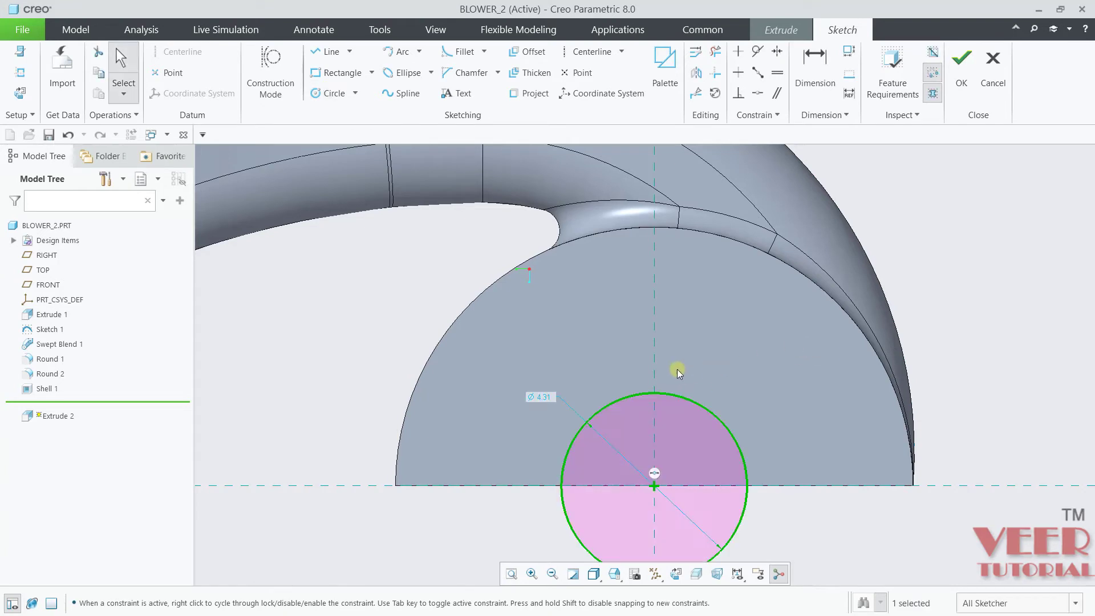
# Dimension the circle by its radius, set the radius to 4.88 and accept the sketch
pyautogui.click(558, 401)
pyautogui.click(558, 360)
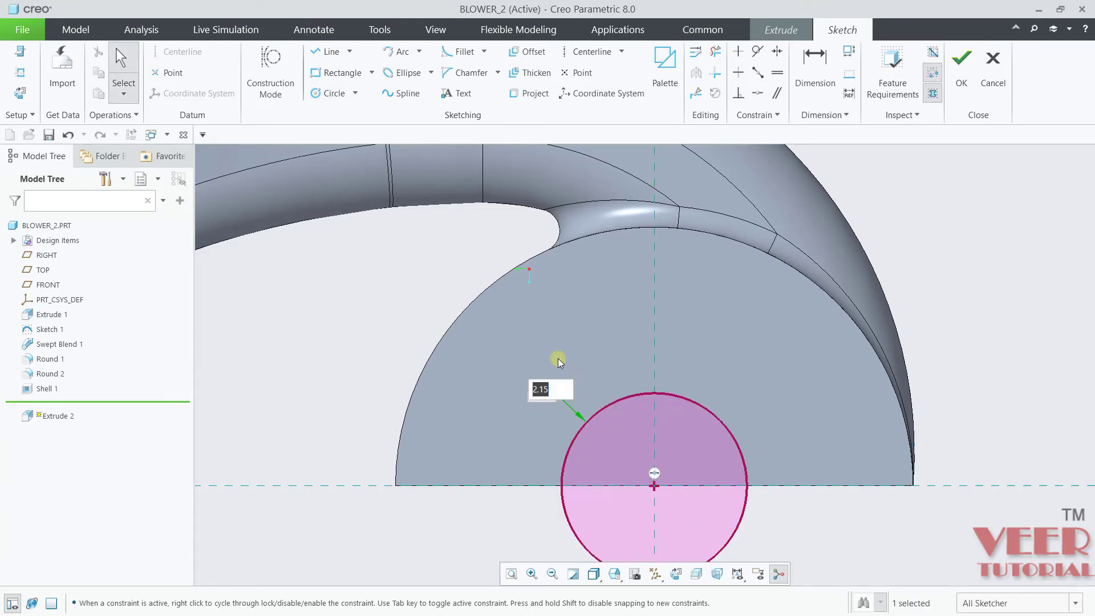
pyautogui.write('4.88')
pyautogui.press('Return')
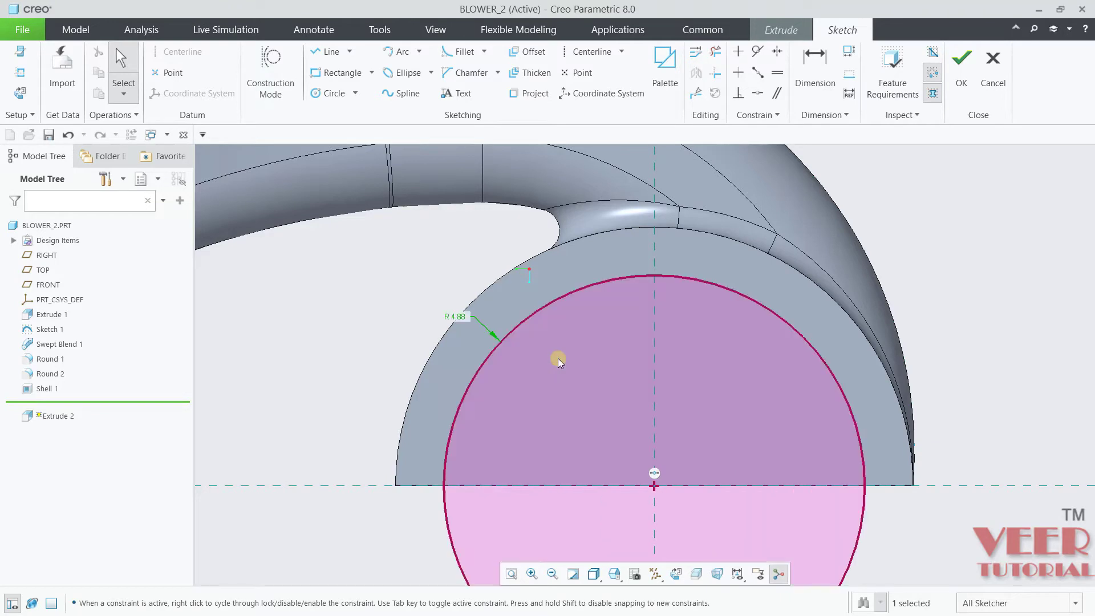
pyautogui.click(962, 59)
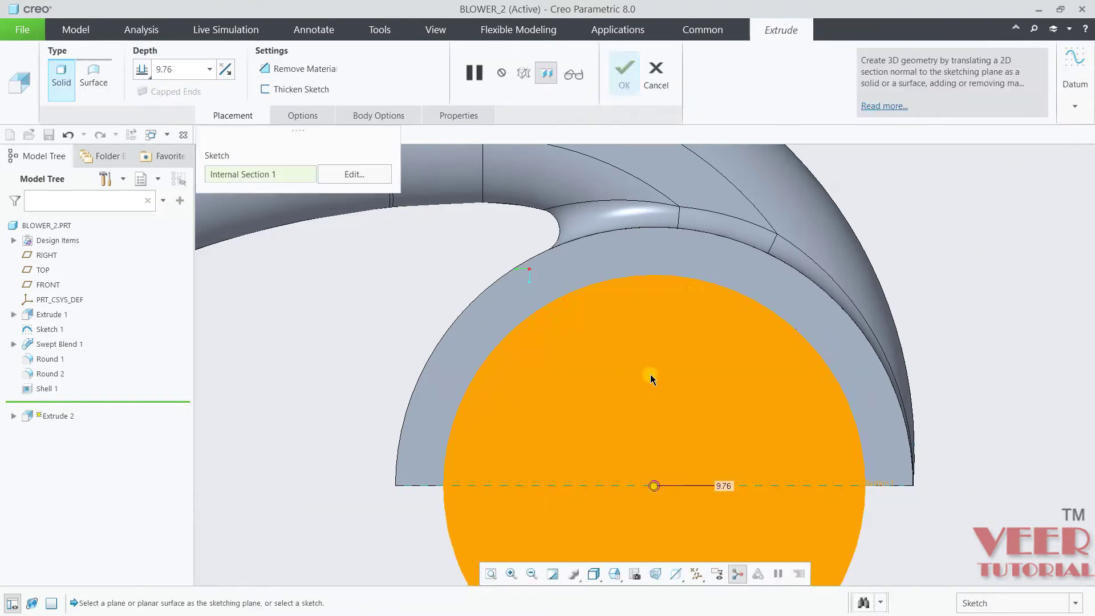
# Switch the extrude of the 4.88-radius circle to remove material
pyautogui.moveTo(643, 388); pyautogui.dragTo(717, 388, button='middle')
pyautogui.click(279, 71)
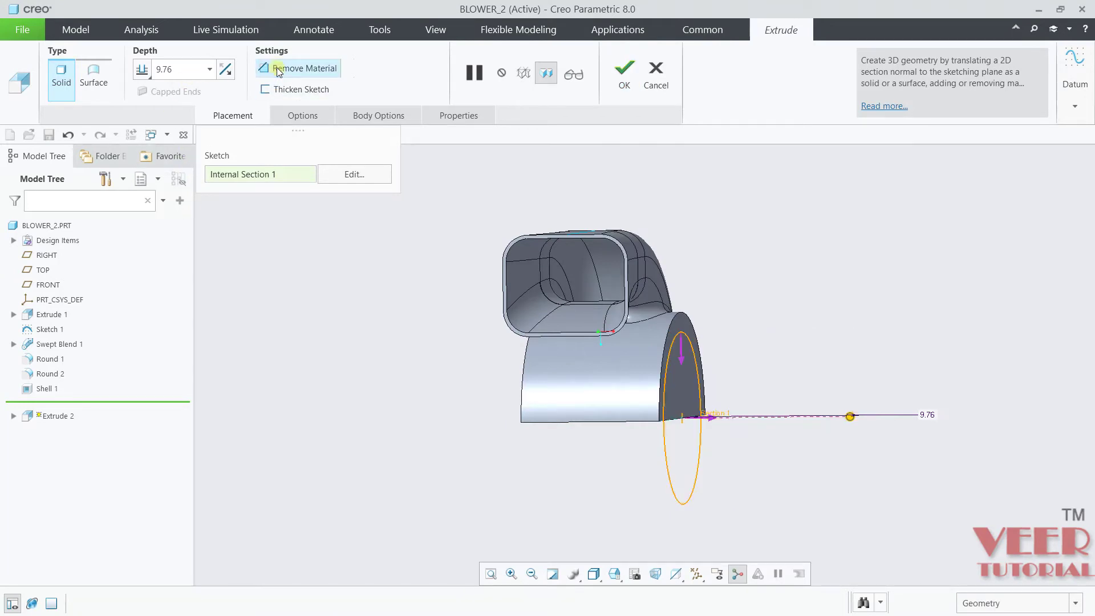
pyautogui.moveTo(416, 281)
pyautogui.mouseDown(button='middle')
pyautogui.moveTo(383, 242)
pyautogui.moveTo(397, 278)
pyautogui.mouseUp(button='middle')
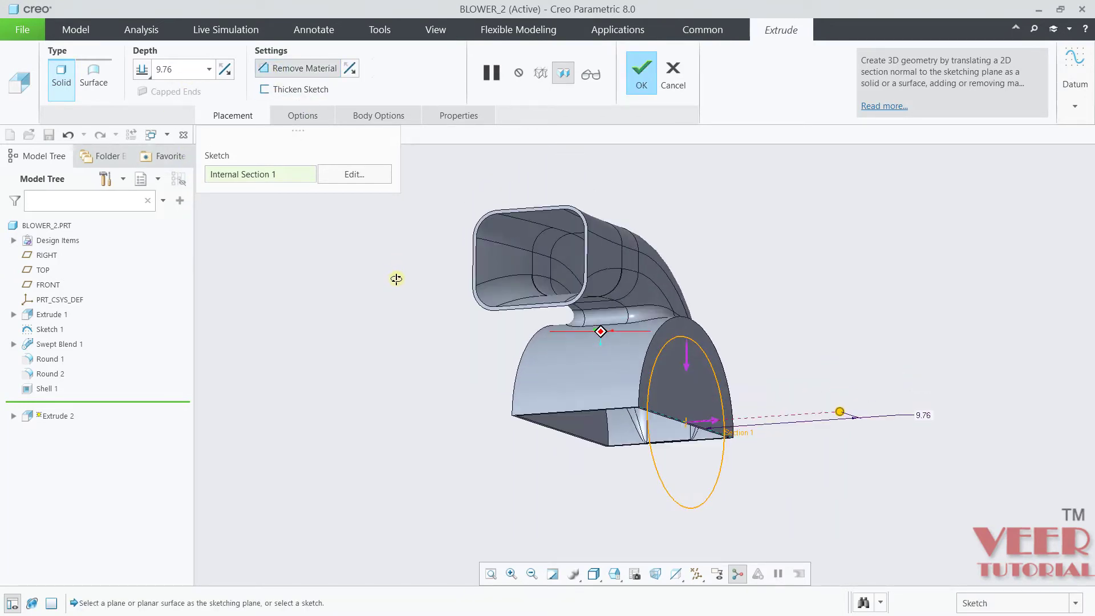
pyautogui.scroll(-4, 675, 421)
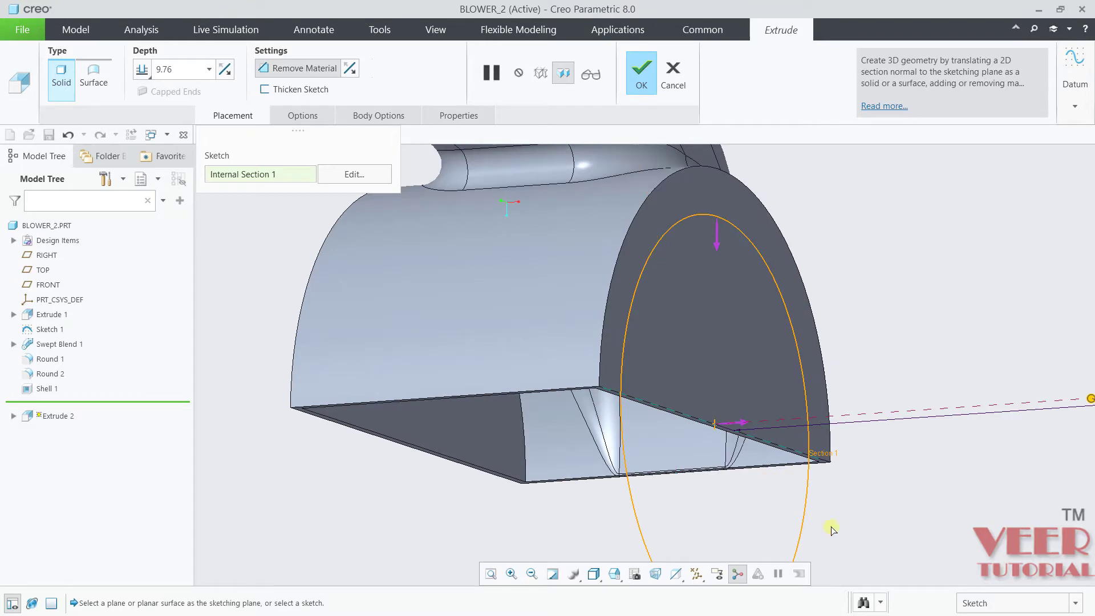
# Reopen the extrude's sketch and draw a horizontal line across the full diameter of the circle along the base's bottom edge
pyautogui.click(349, 175)
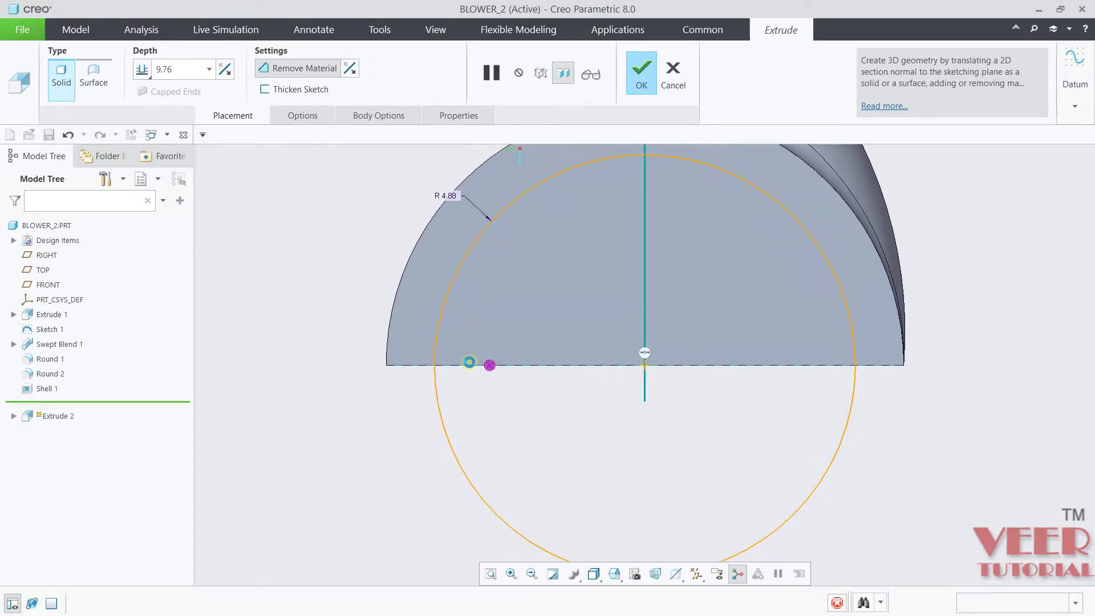
pyautogui.click(326, 52)
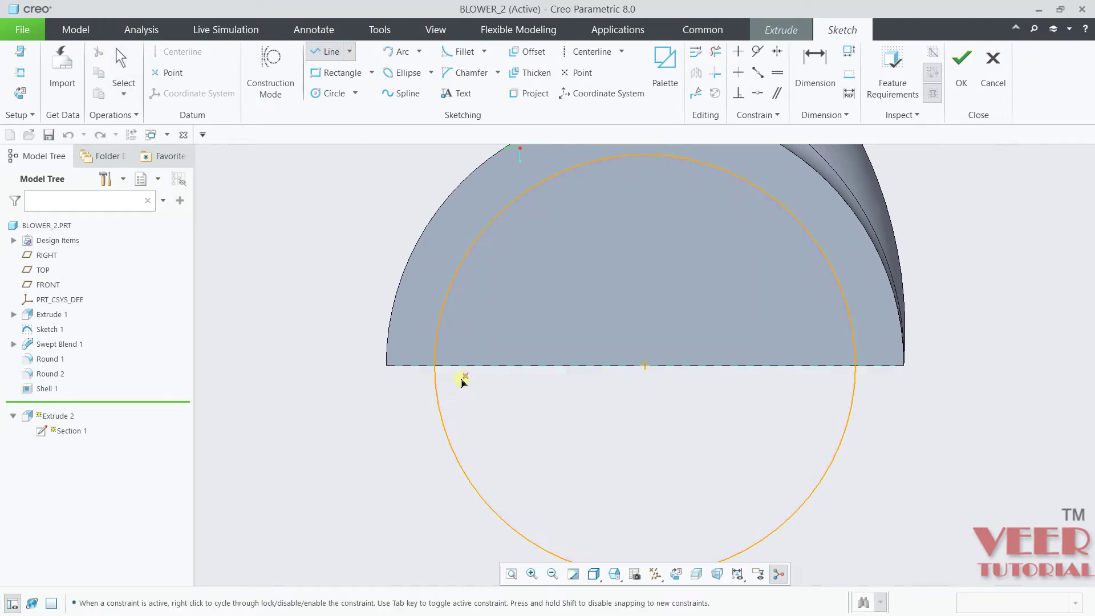
pyautogui.click(856, 366)
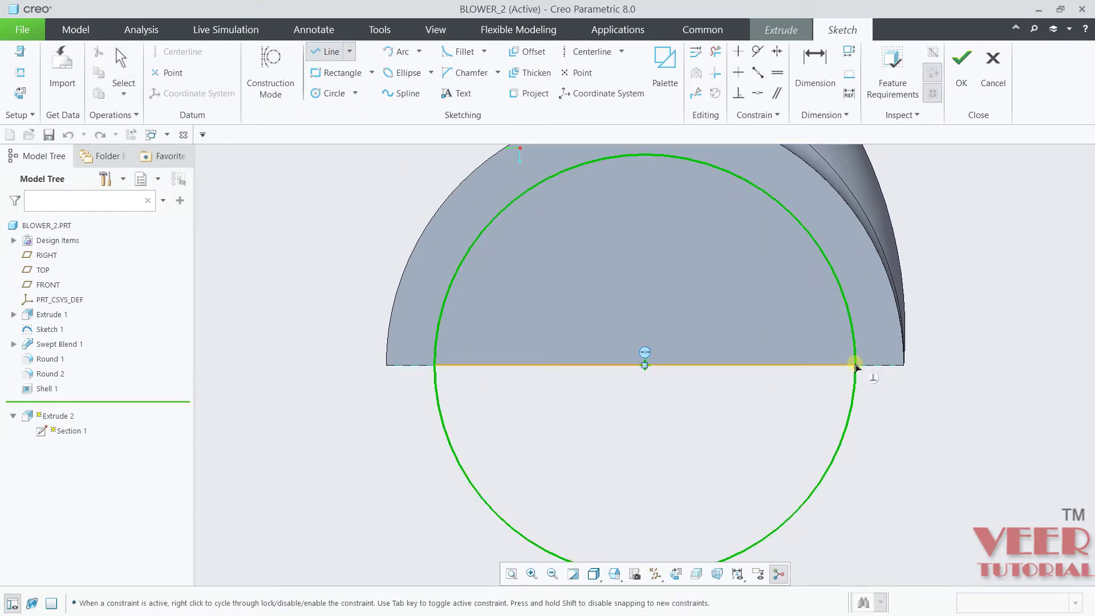
pyautogui.middleClick(935, 406)
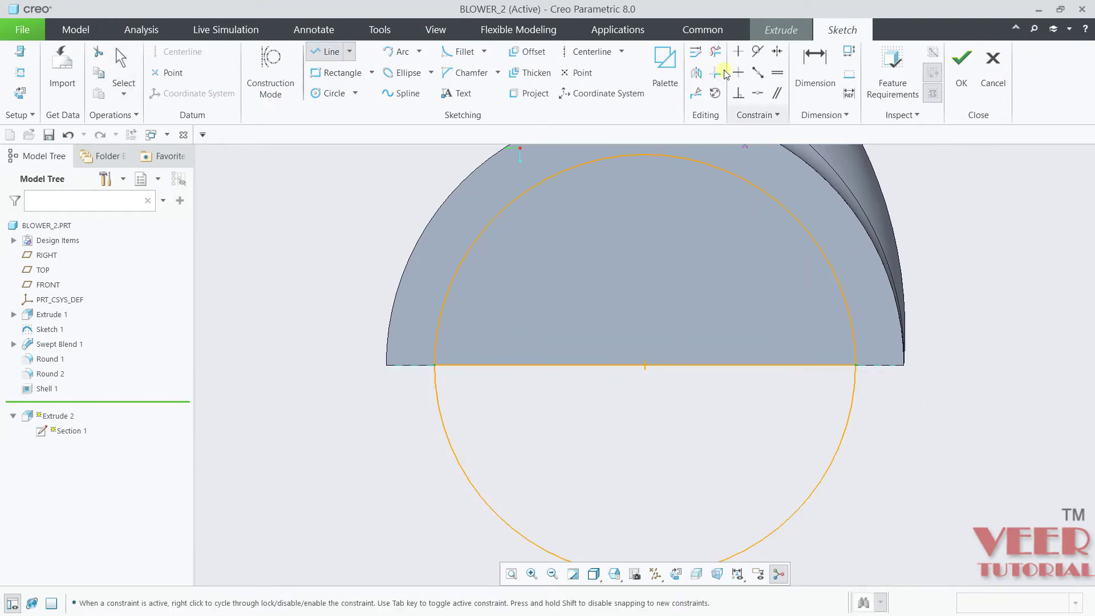
# Trim away the lower half of the 4.88-radius circle and accept the semicircular sketch
pyautogui.click(715, 51)
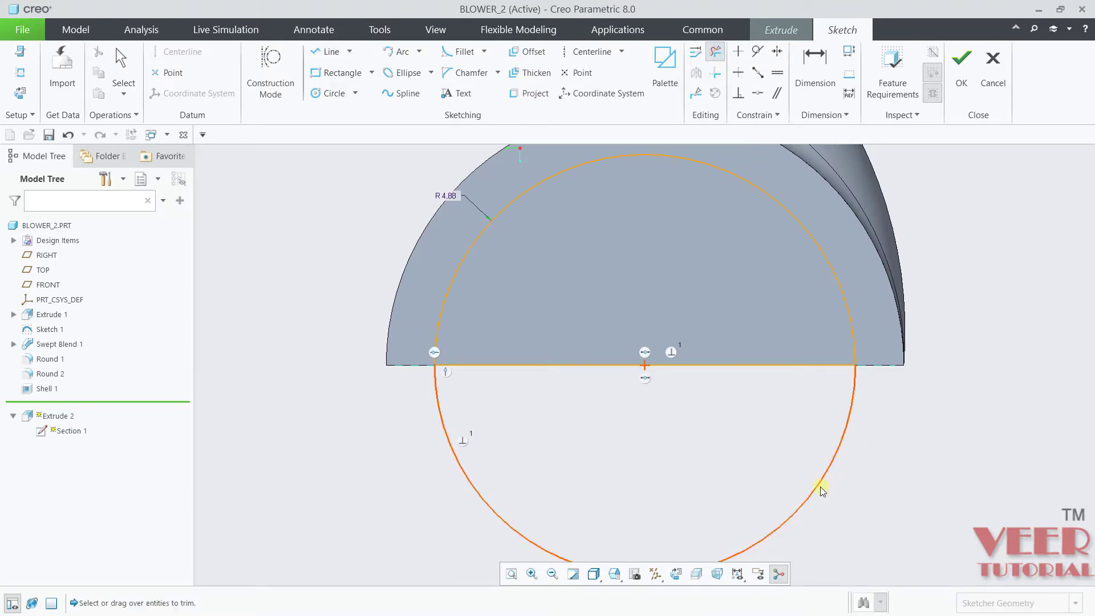
pyautogui.click(824, 484)
pyautogui.middleClick(688, 448)
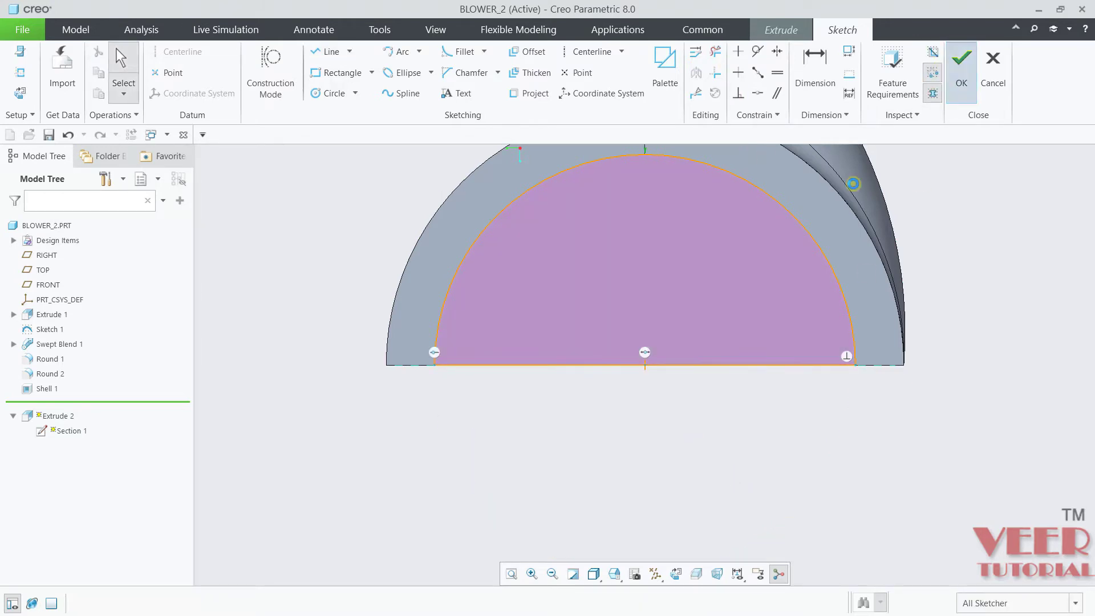
pyautogui.click(962, 59)
# Flip the cut's depth direction into the base and set its depth option to To Next
pyautogui.moveTo(567, 435)
pyautogui.mouseDown(button='middle')
pyautogui.moveTo(631, 423)
pyautogui.moveTo(649, 443)
pyautogui.mouseUp(button='middle')
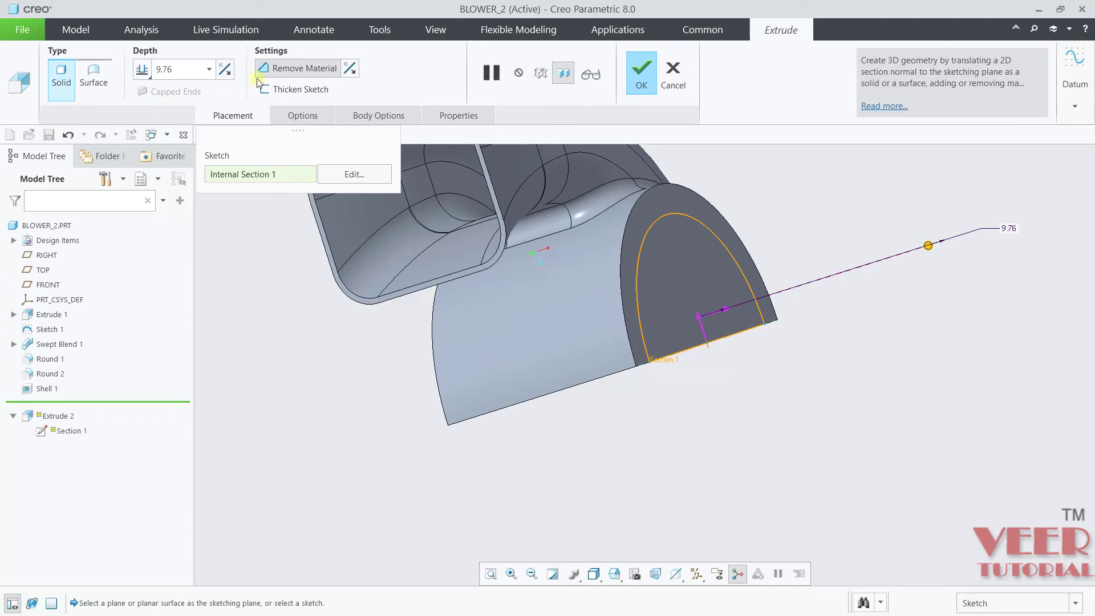
pyautogui.click(226, 74)
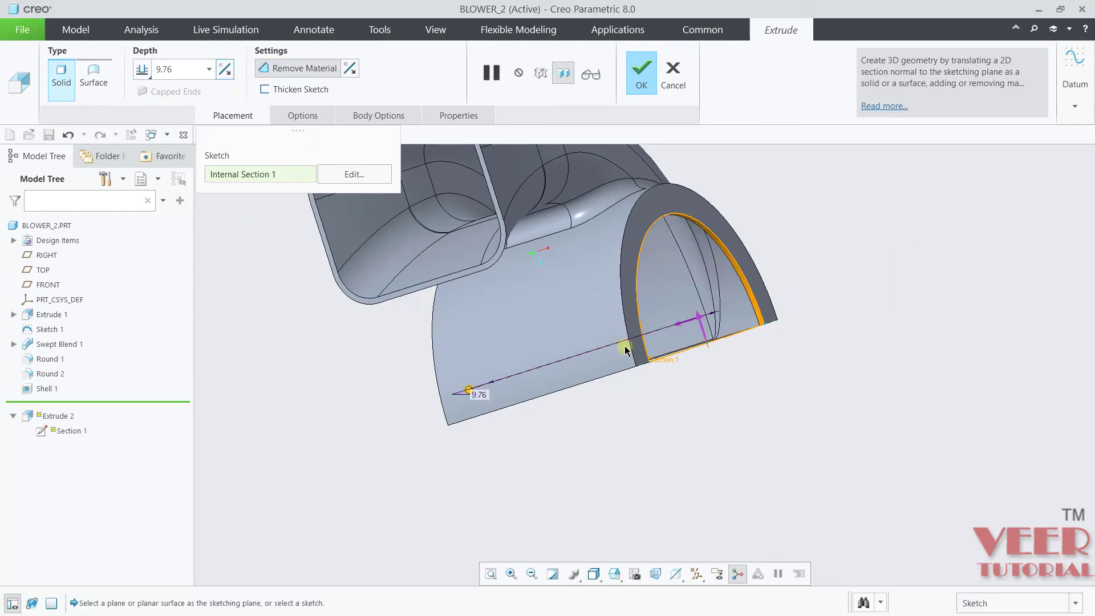
pyautogui.moveTo(739, 382); pyautogui.dragTo(726, 447, button='middle')
pyautogui.scroll(-3, 690, 247)
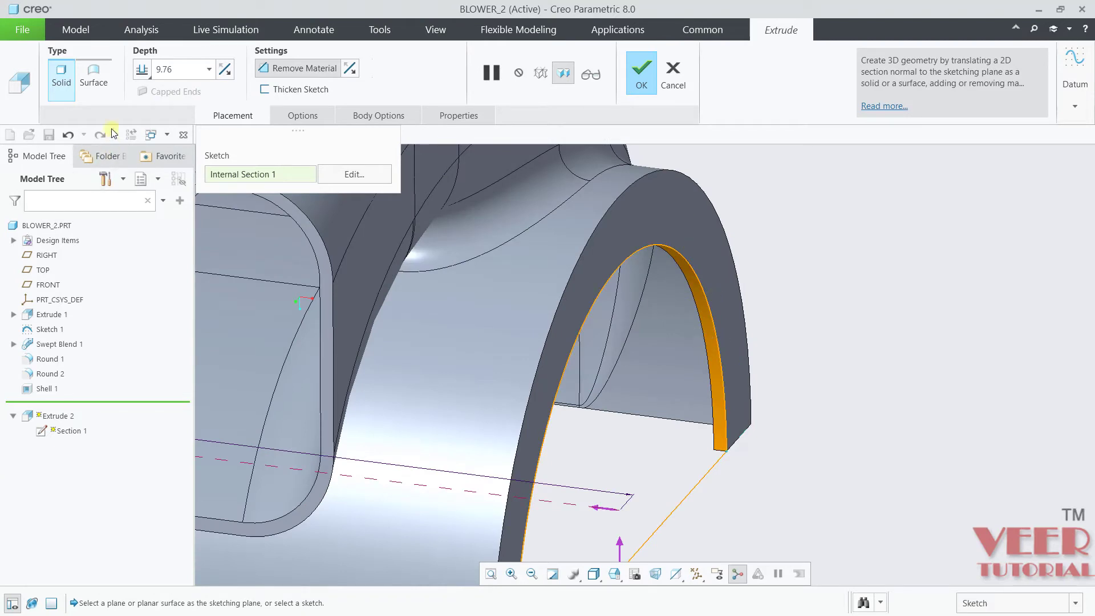
pyautogui.click(147, 77)
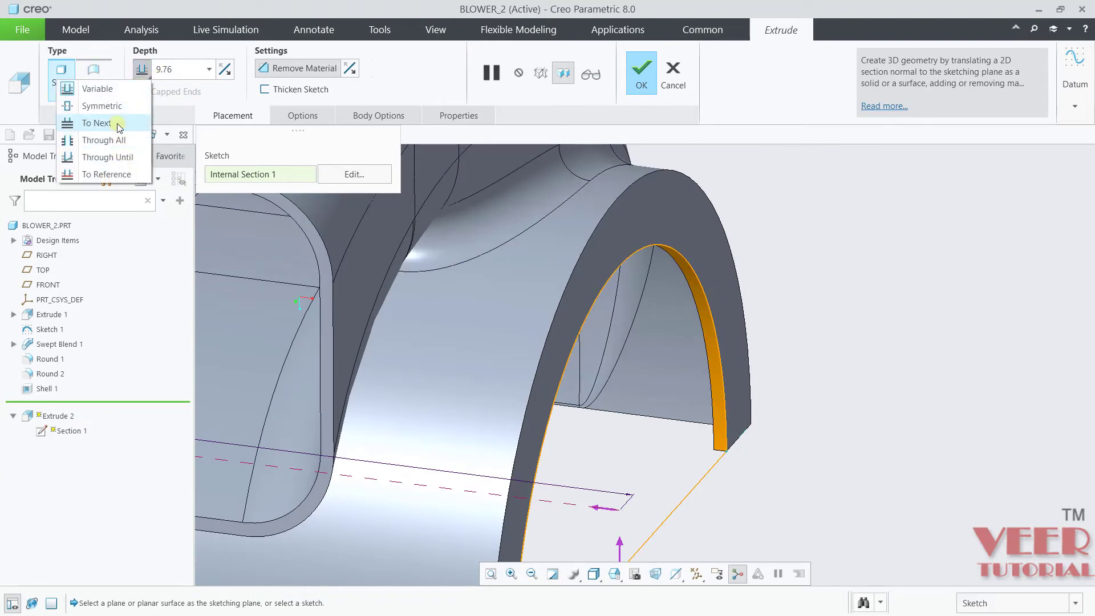
pyautogui.click(96, 123)
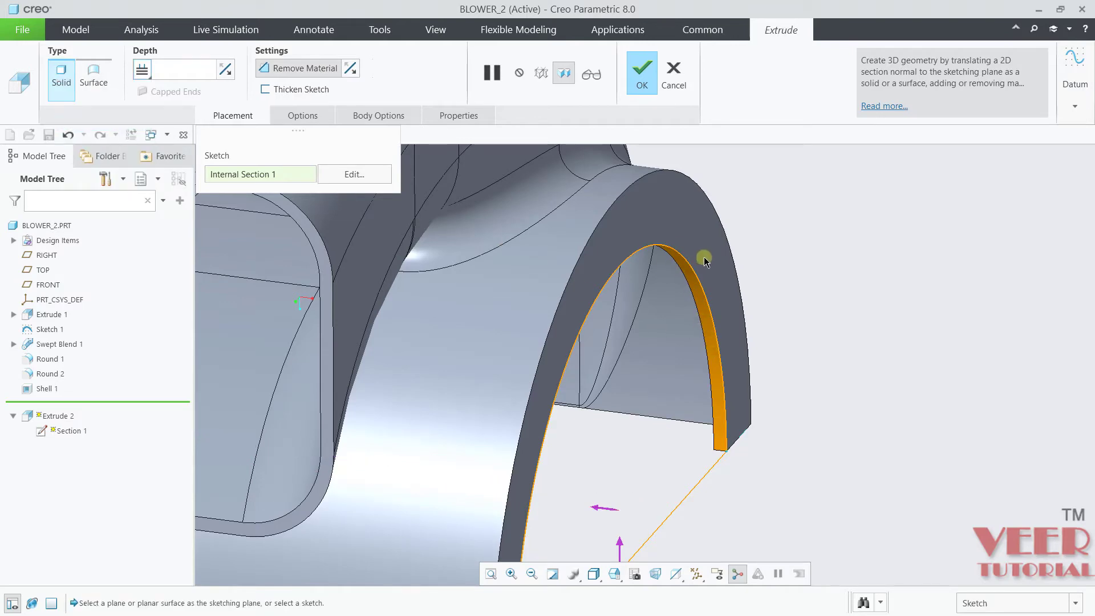
# Check the semicircular opening from the underside of the base and complete the extruded cut
pyautogui.scroll(5, 733, 301)
pyautogui.moveTo(733, 302); pyautogui.dragTo(778, 247, button='middle')
pyautogui.scroll(-4, 608, 400)
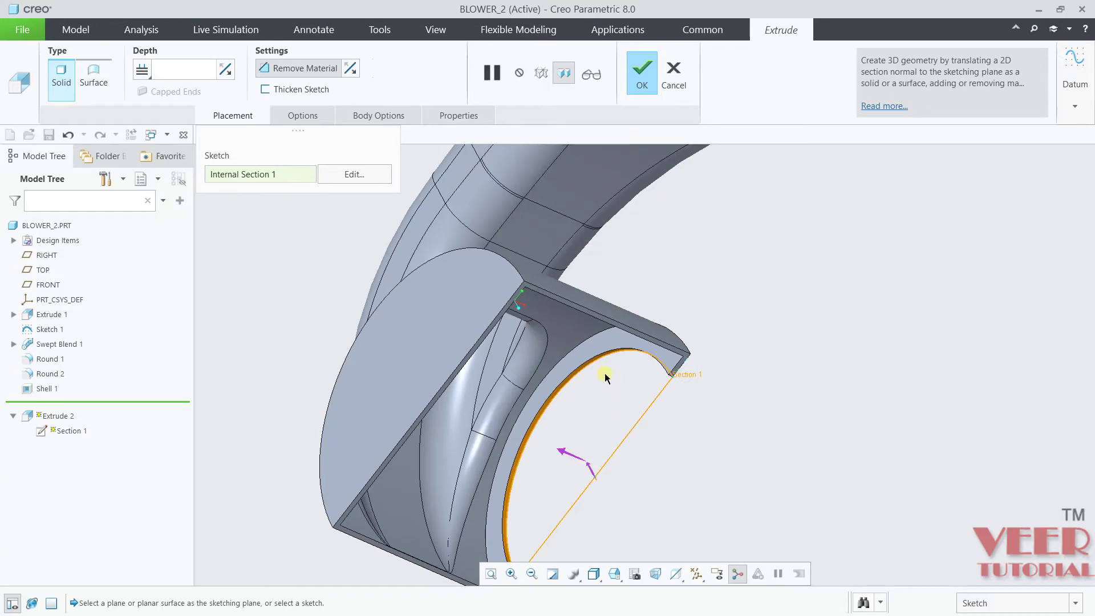
pyautogui.scroll(5, 611, 384)
pyautogui.scroll(-6, 594, 368)
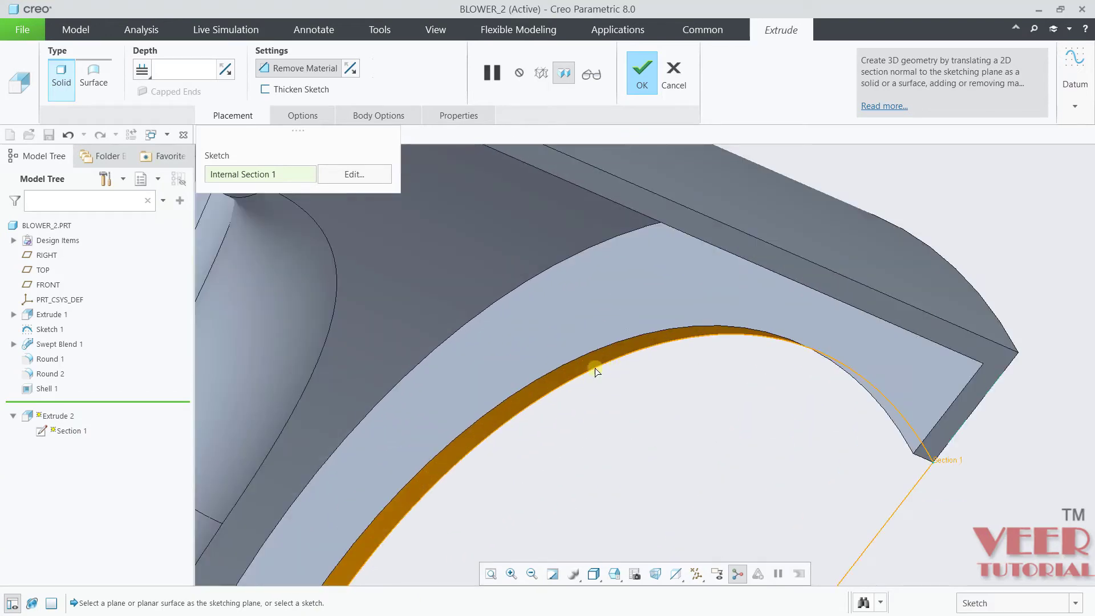
pyautogui.click(639, 86)
# Start a new Extrude sketch on the opposite, uncut semicircular end face of the base
pyautogui.scroll(6, 687, 367)
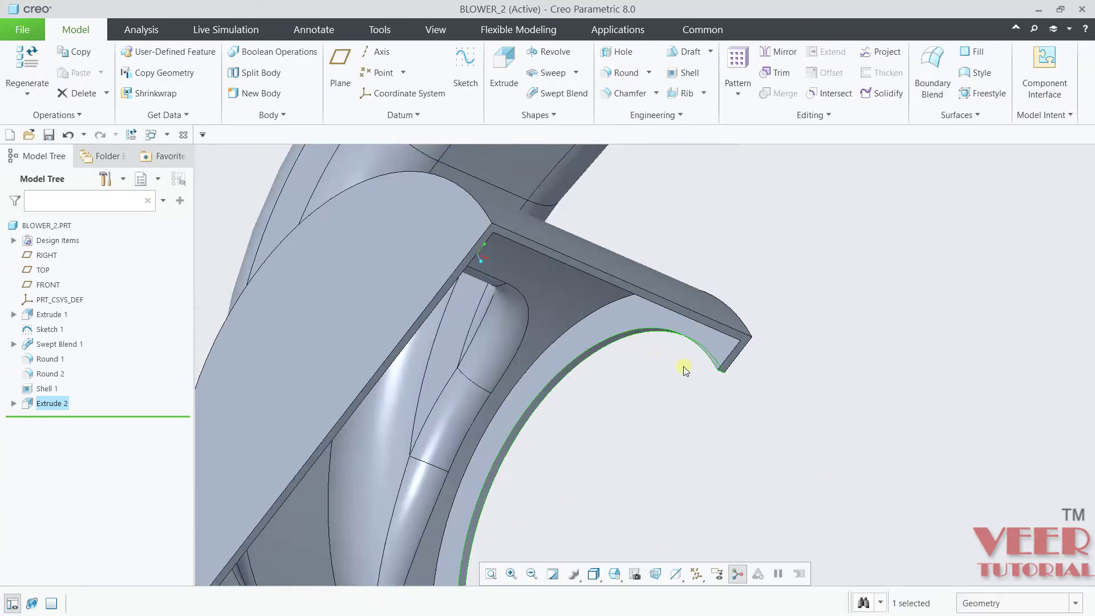
pyautogui.moveTo(717, 375); pyautogui.dragTo(775, 352, button='middle')
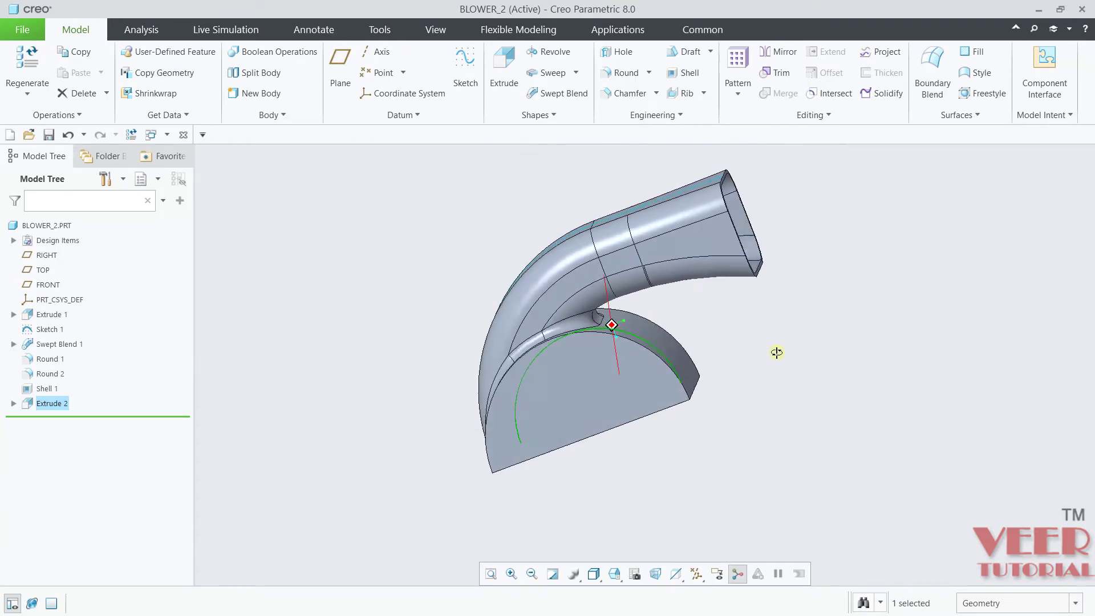
pyautogui.moveTo(724, 463); pyautogui.dragTo(787, 411, button='middle')
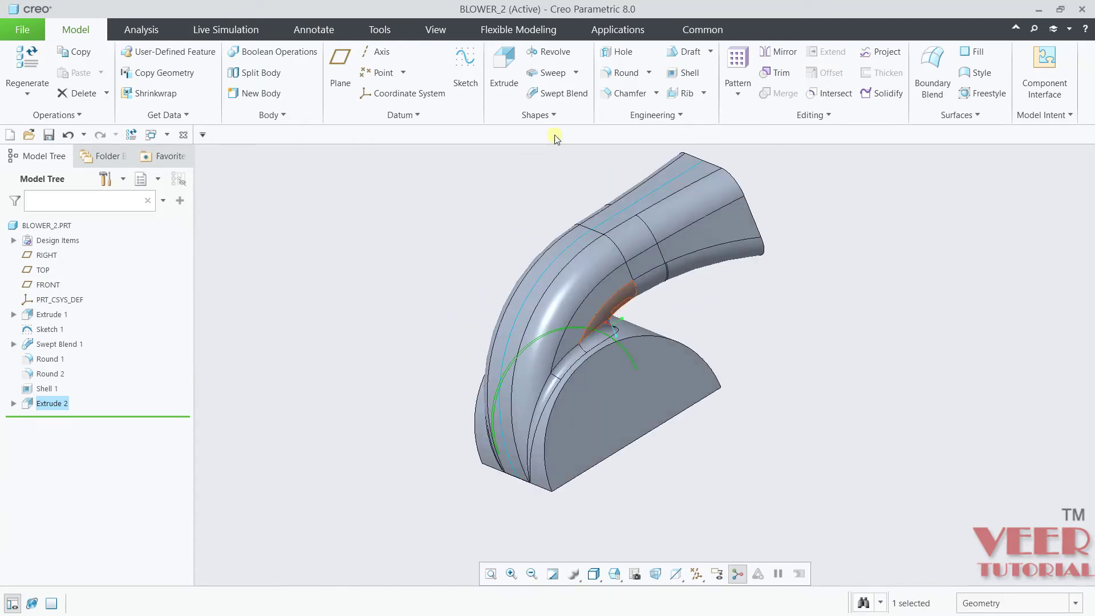
pyautogui.click(505, 73)
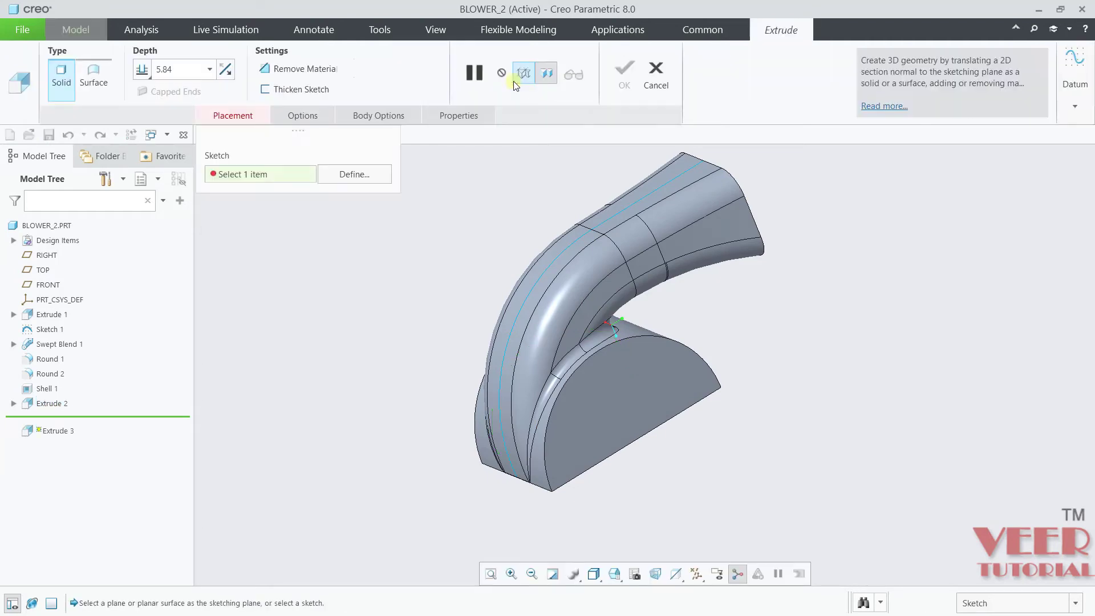
pyautogui.click(635, 377)
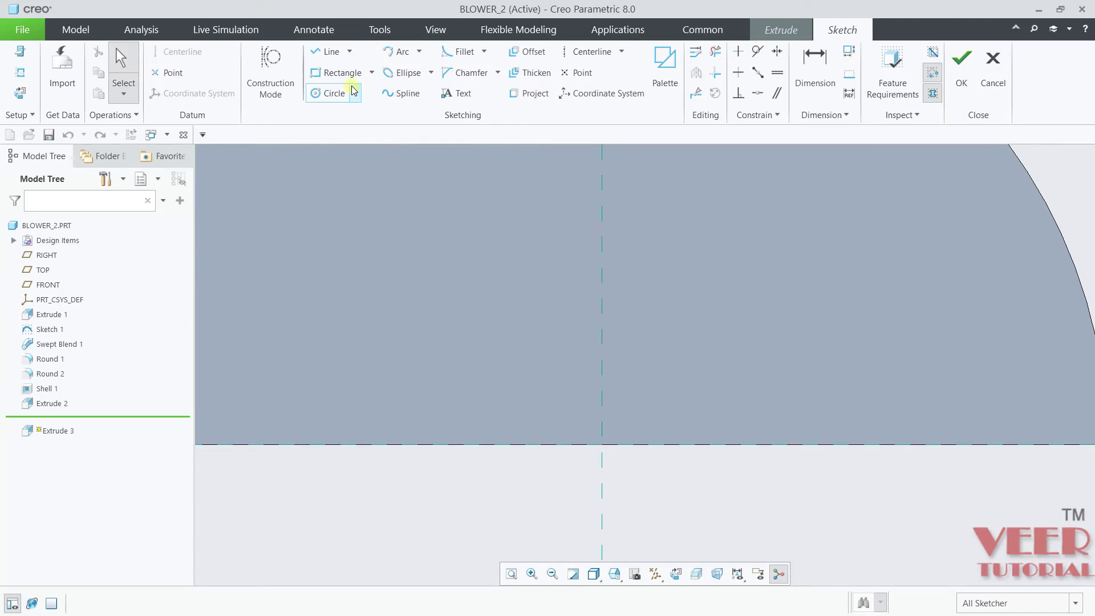
# Sketch a circle centred on the midpoint of the end face's bottom edge and set its radius to 1.5
pyautogui.click(356, 93)
pyautogui.click(306, 111)
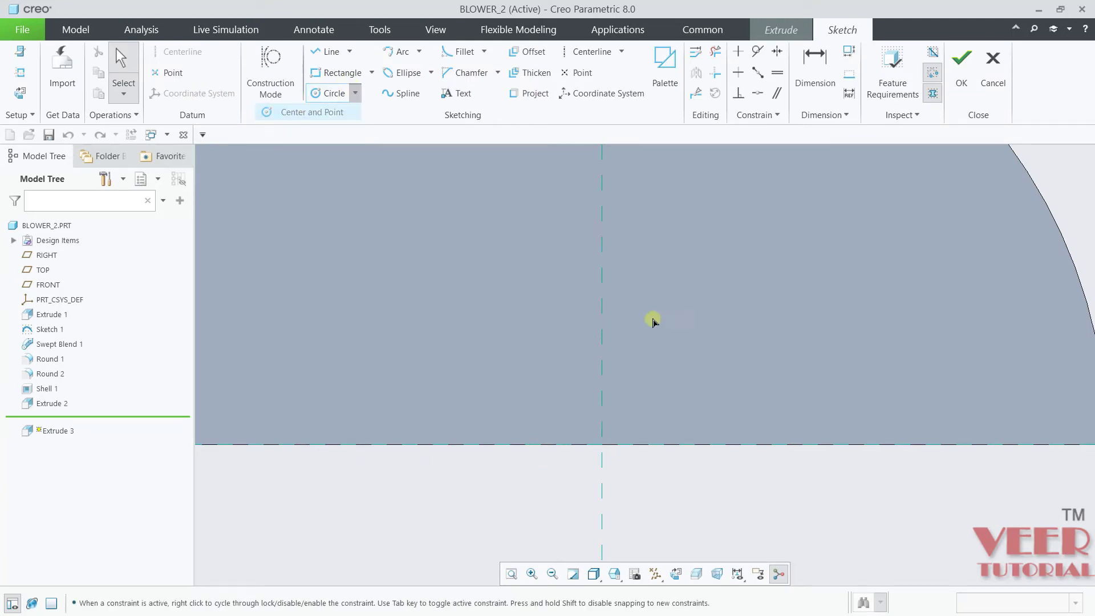
pyautogui.click(601, 445)
pyautogui.click(696, 276)
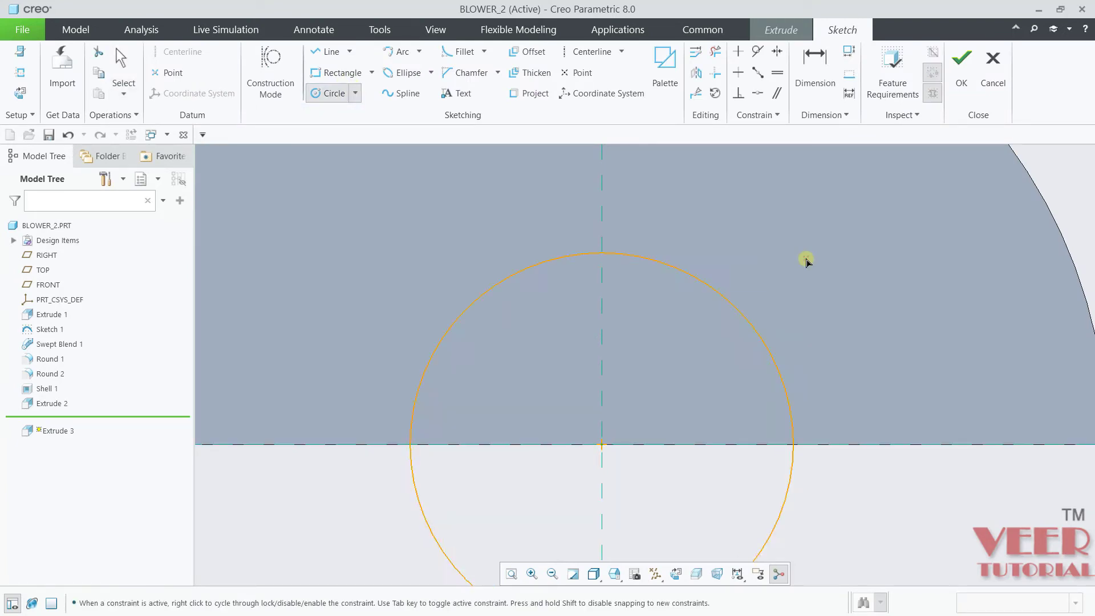
pyautogui.middleClick(807, 257)
pyautogui.doubleClick(393, 262)
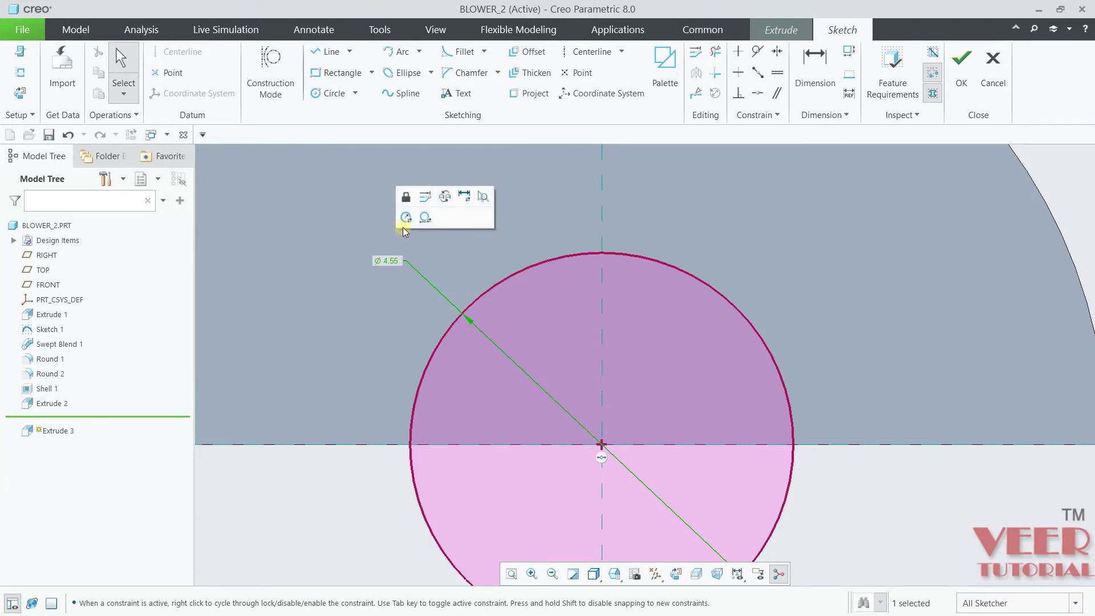
pyautogui.write('1.5')
pyautogui.press('Return')
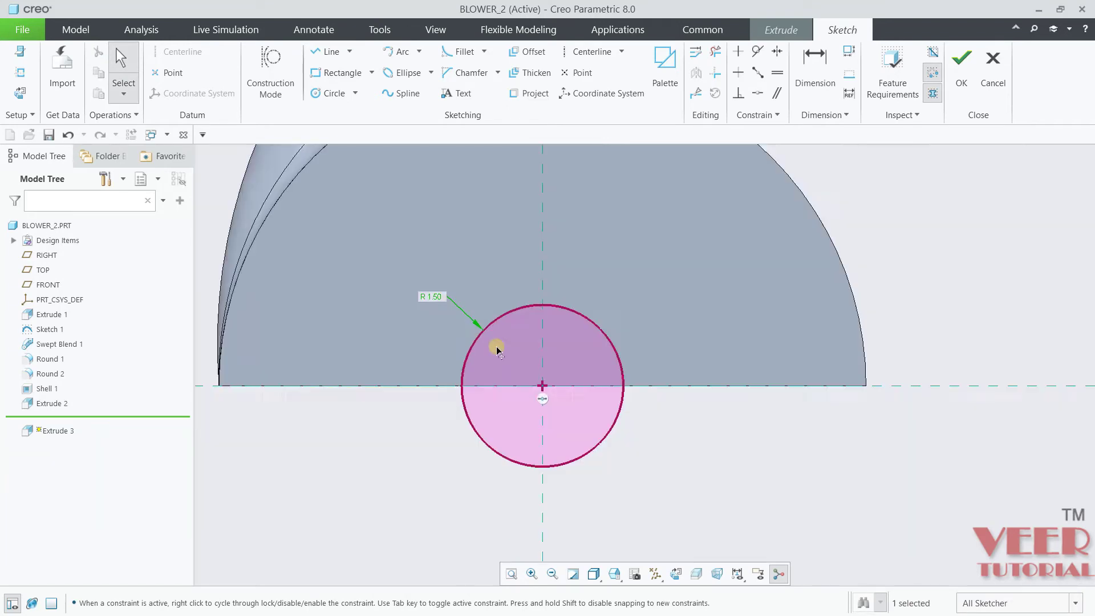
# Draw a horizontal line across the diameter of the 1.5-radius circle along the bottom edge
pyautogui.click(320, 52)
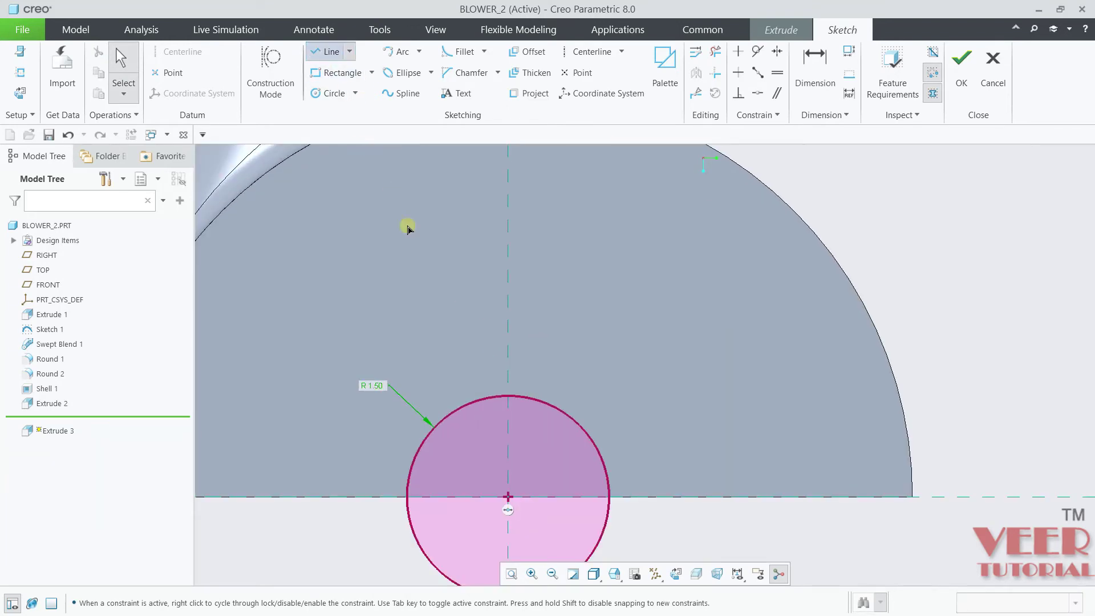
pyautogui.click(507, 497)
pyautogui.click(609, 497)
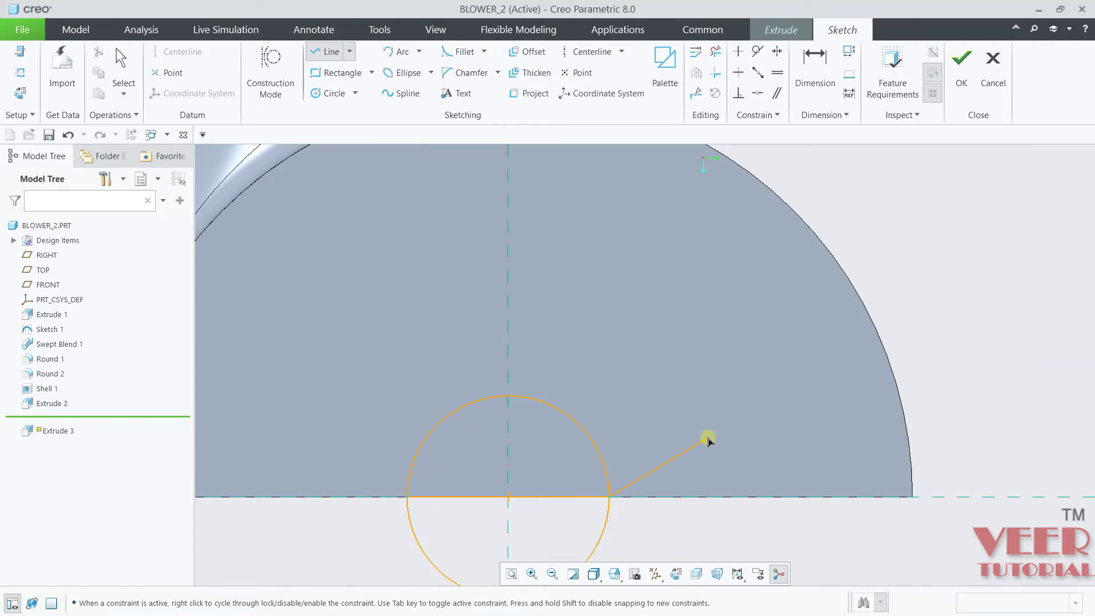
pyautogui.middleClick(707, 441)
# Trim both lower quarter arcs off the 1.5-radius circle and accept the sketch
pyautogui.click(714, 52)
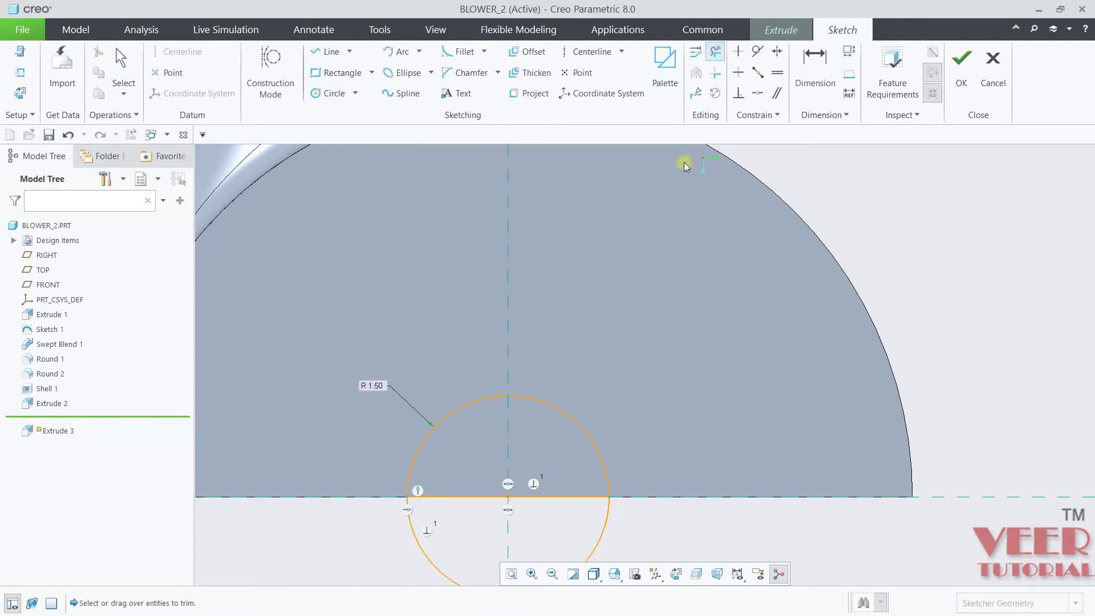
pyautogui.scroll(2, 662, 400)
pyautogui.click(651, 492)
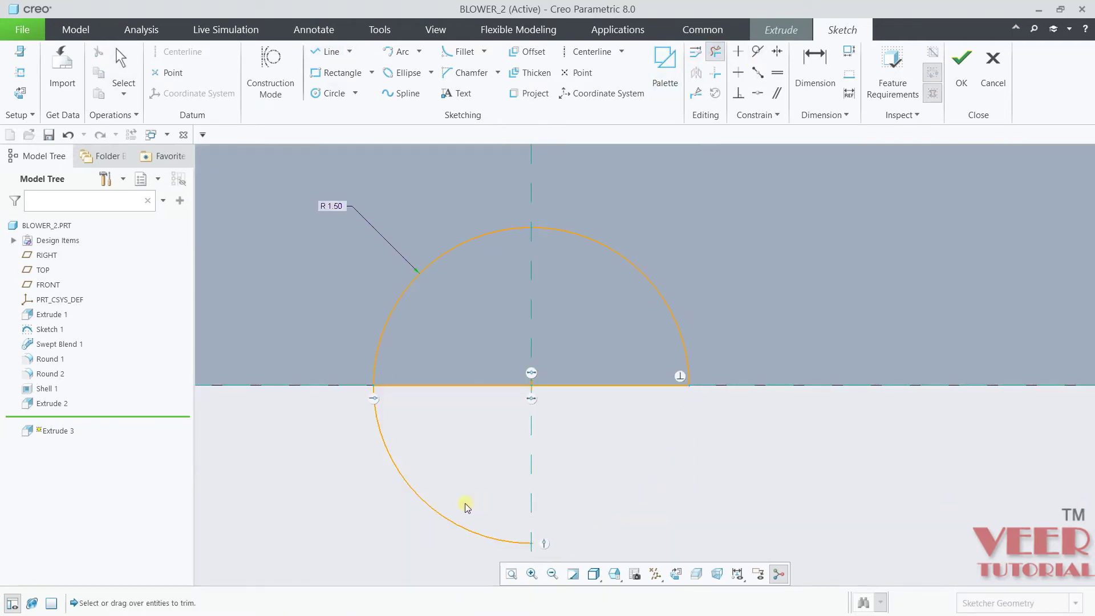
pyautogui.click(425, 509)
pyautogui.click(961, 58)
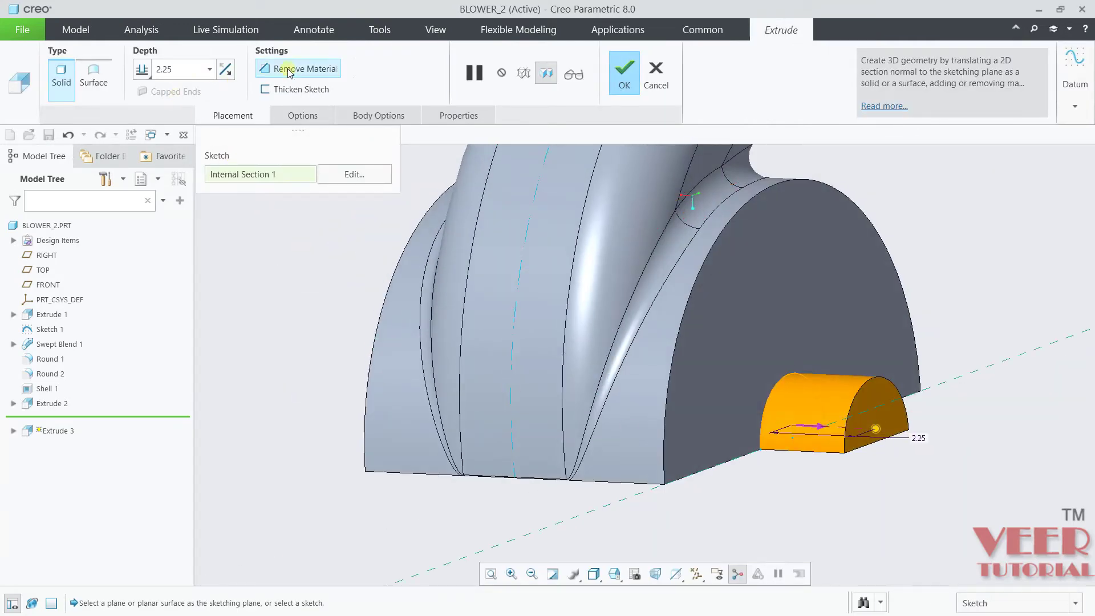
# Set the small semicircle's extrude to remove material into the base with the To Next depth option
pyautogui.click(227, 69)
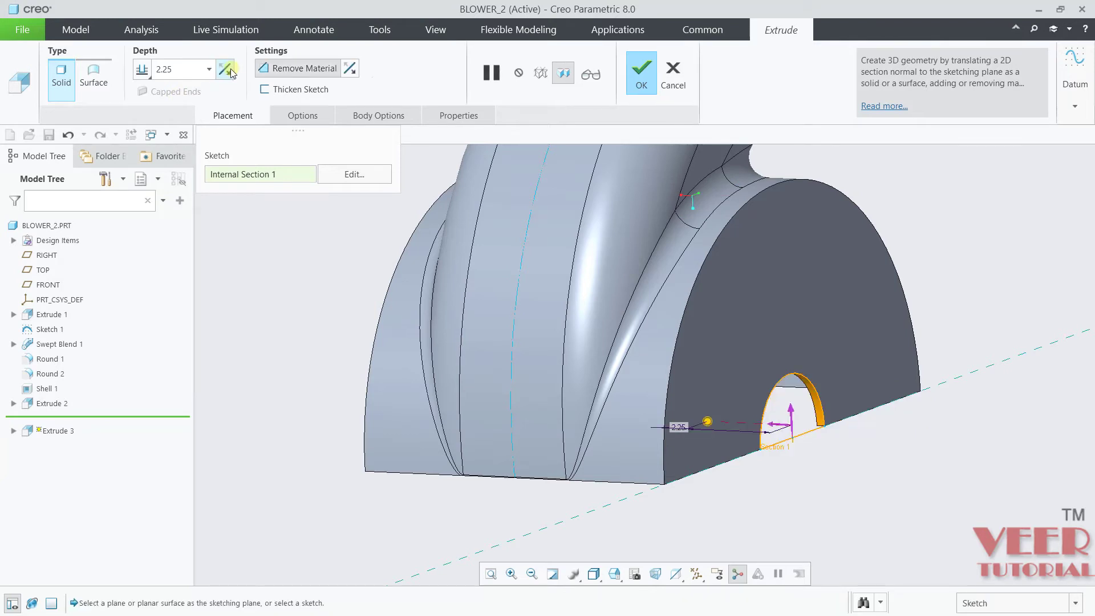
pyautogui.click(147, 80)
pyautogui.click(85, 122)
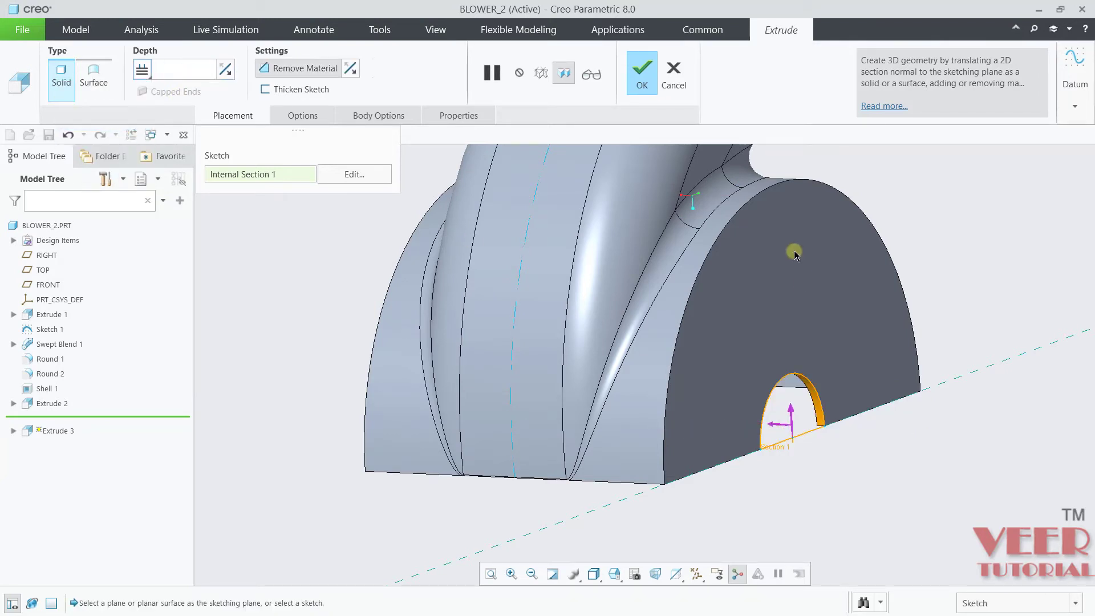
# Accept the small semicircular cut in the base's end and display the datum planes and other datum features
pyautogui.click(636, 80)
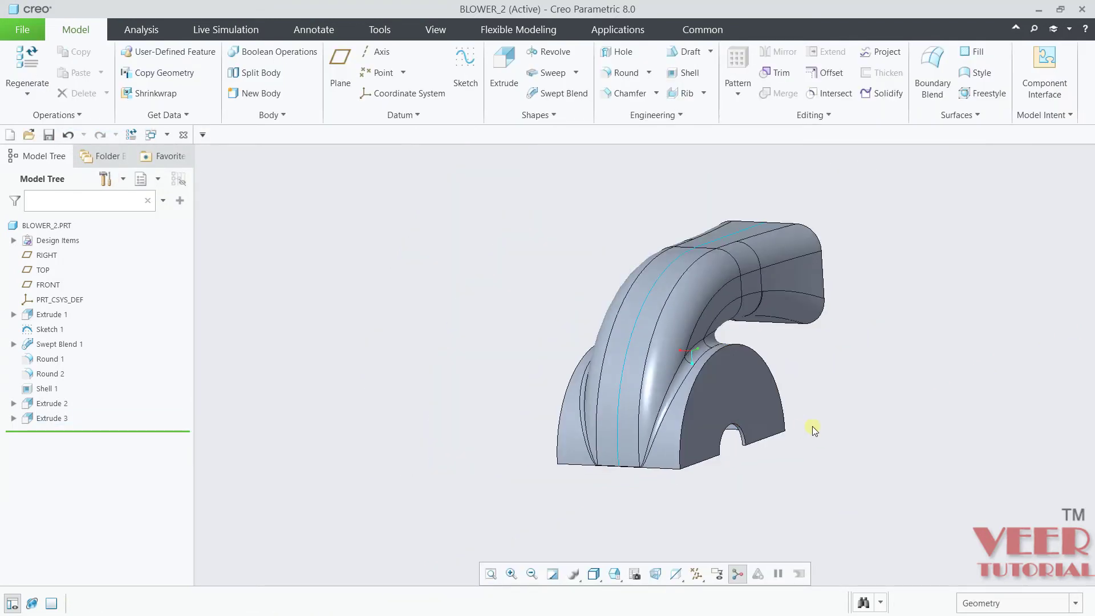
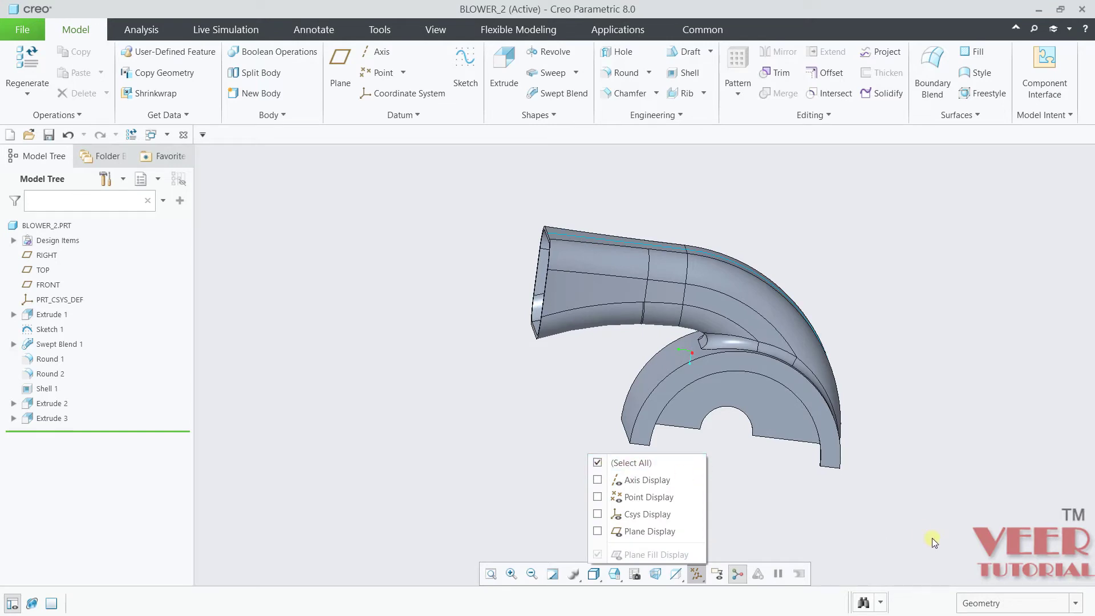
pyautogui.moveTo(912, 526); pyautogui.dragTo(582, 577, button='middle')
pyautogui.scroll(-5, 556, 501)
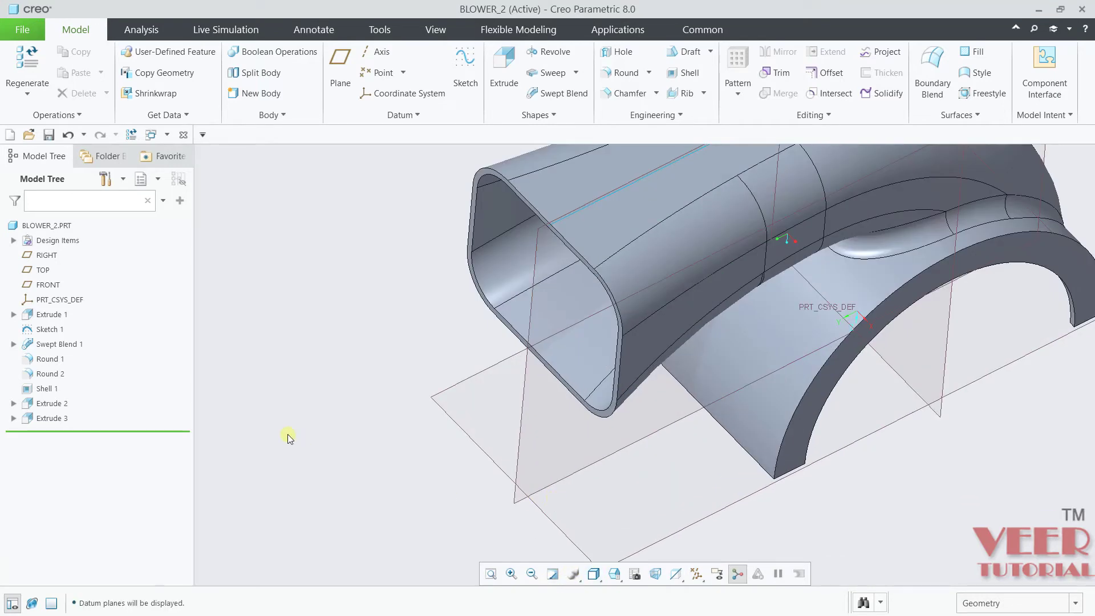
# Start an extrude sketch on the vertical datum plane through the middle of the housing and hide all datum features
pyautogui.click(504, 71)
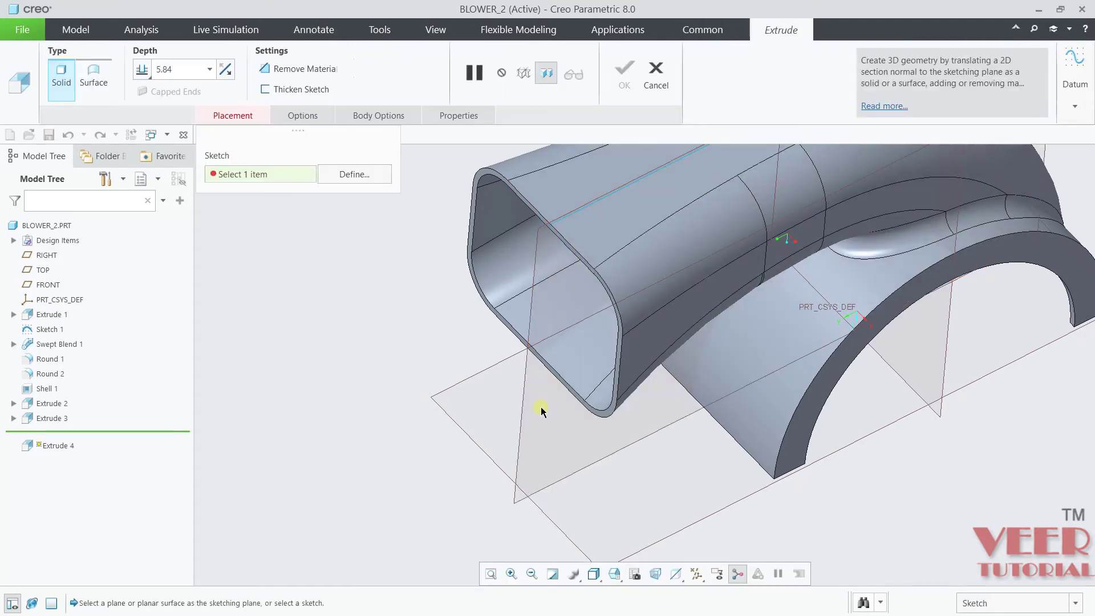
pyautogui.click(523, 419)
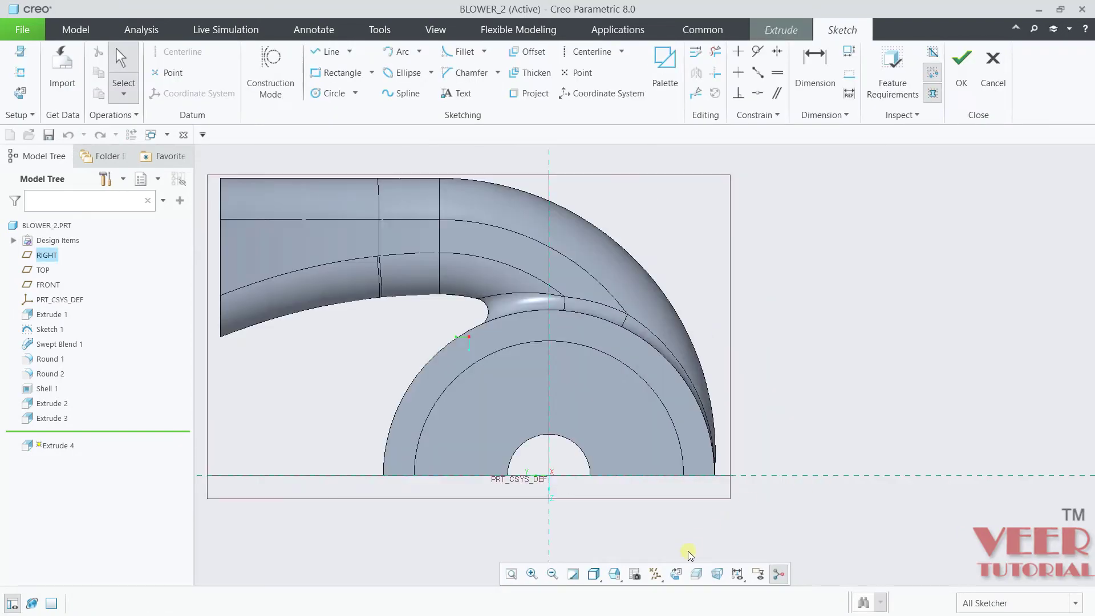
pyautogui.click(656, 574)
pyautogui.click(570, 487)
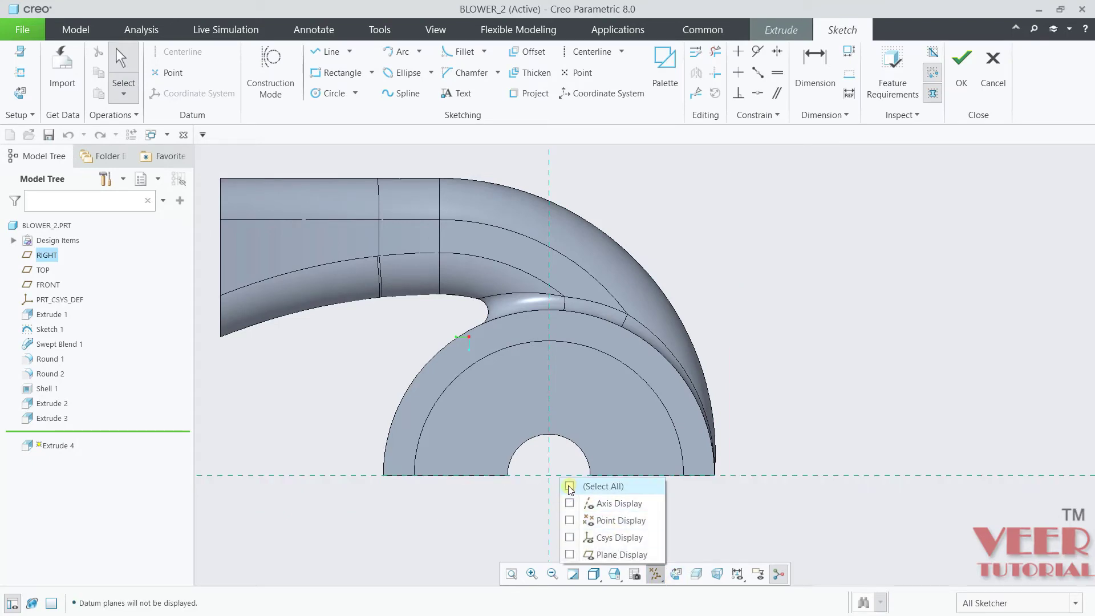
pyautogui.scroll(-5, 799, 476)
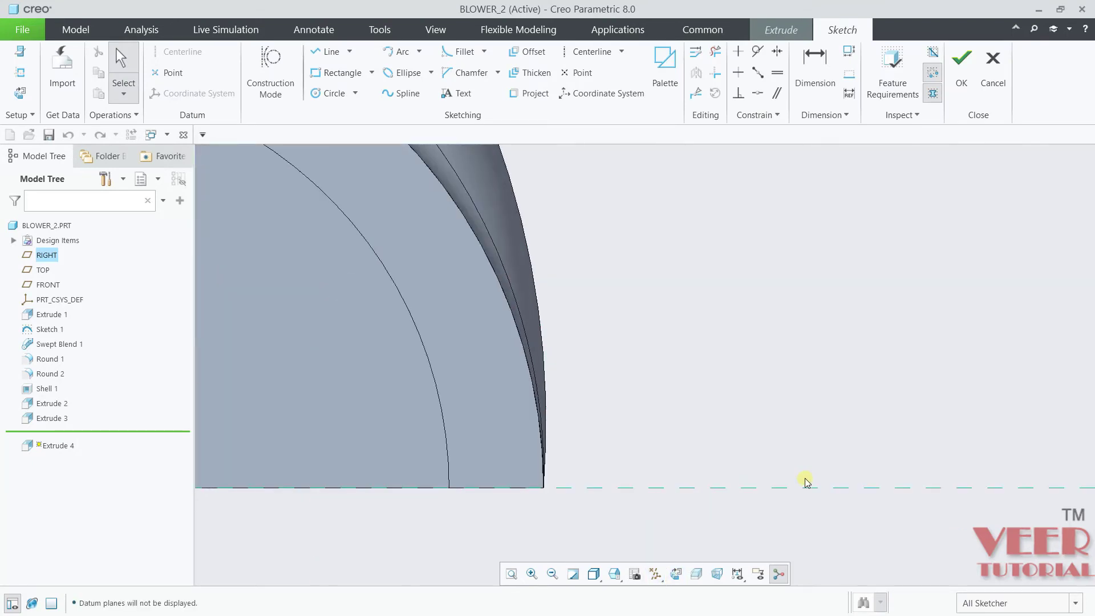
# Sketch a corner rectangle about 2.9 by 0.6 outward from the base's lower outer corner along the horizontal reference
pyautogui.click(372, 72)
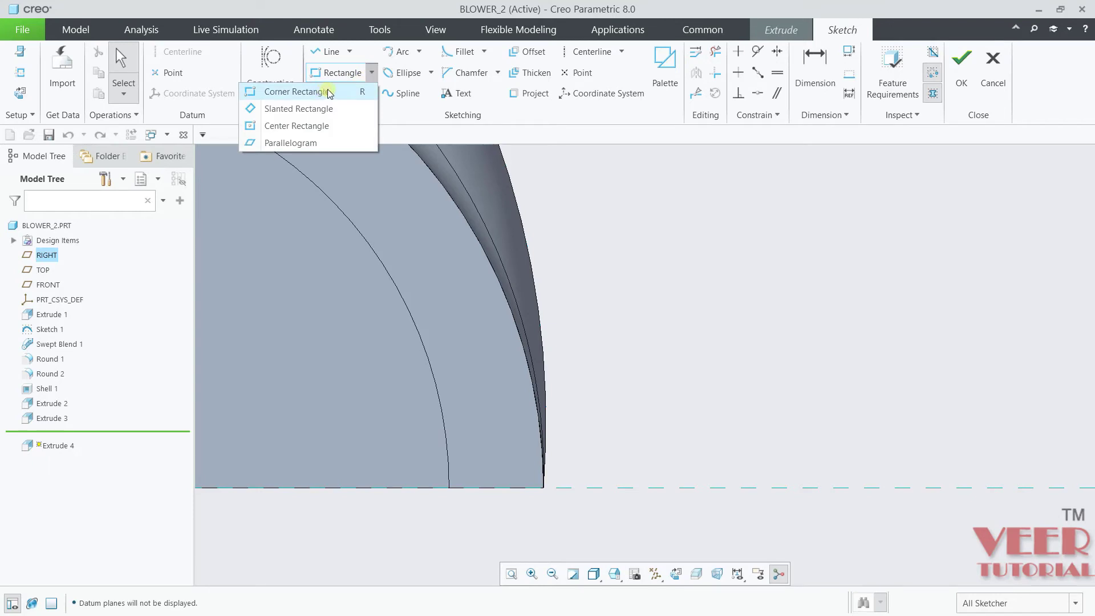
pyautogui.click(285, 90)
pyautogui.click(542, 488)
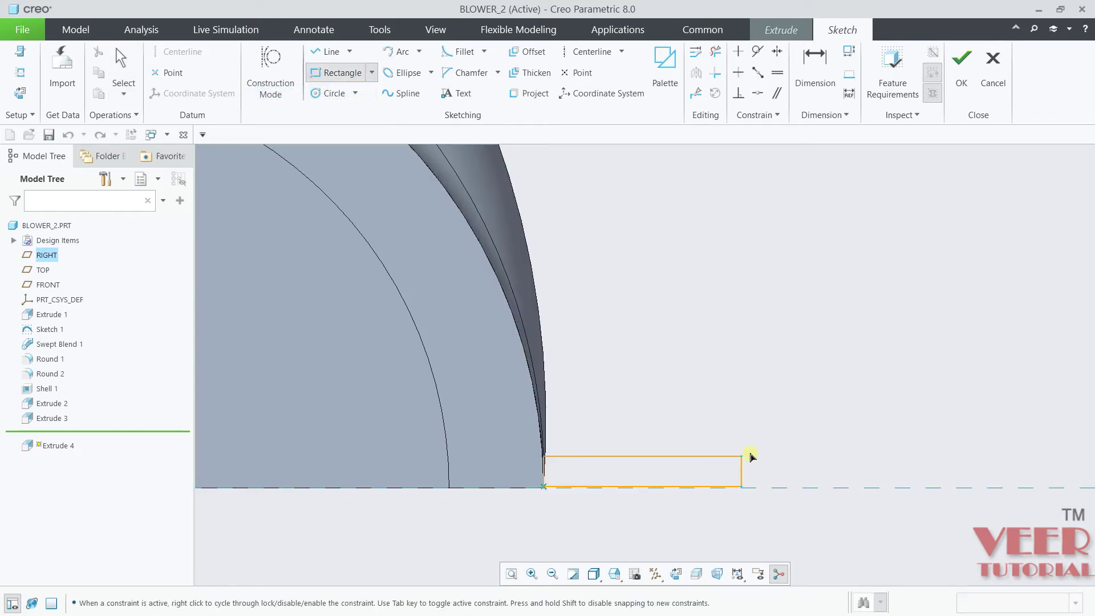
pyautogui.click(788, 438)
pyautogui.middleClick(881, 409)
pyautogui.scroll(5, 831, 452)
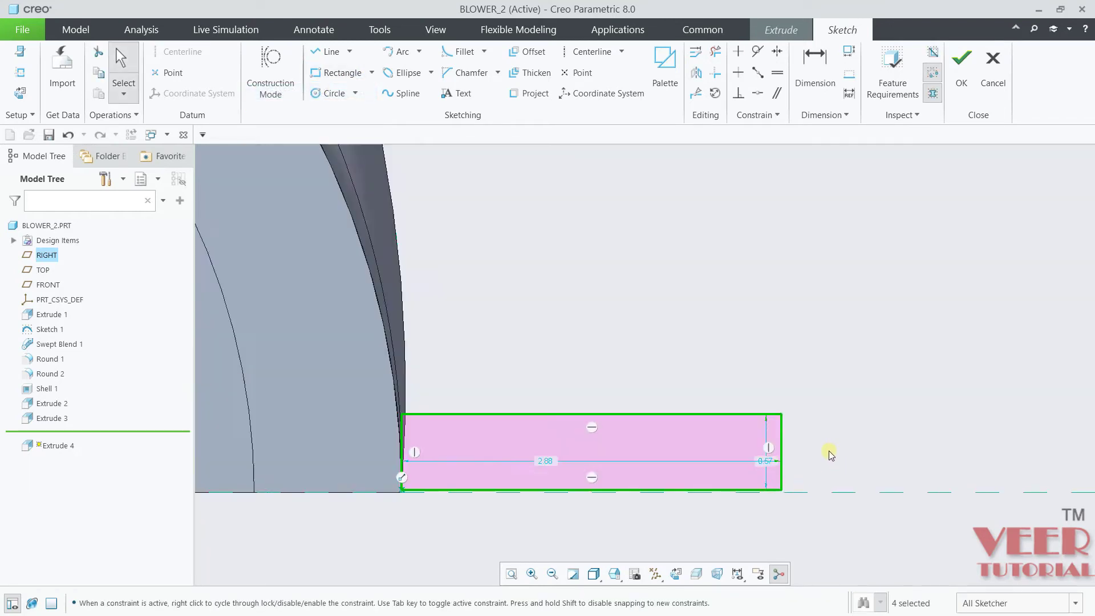
# Set the rectangle's height to 0.4
pyautogui.doubleClick(677, 477)
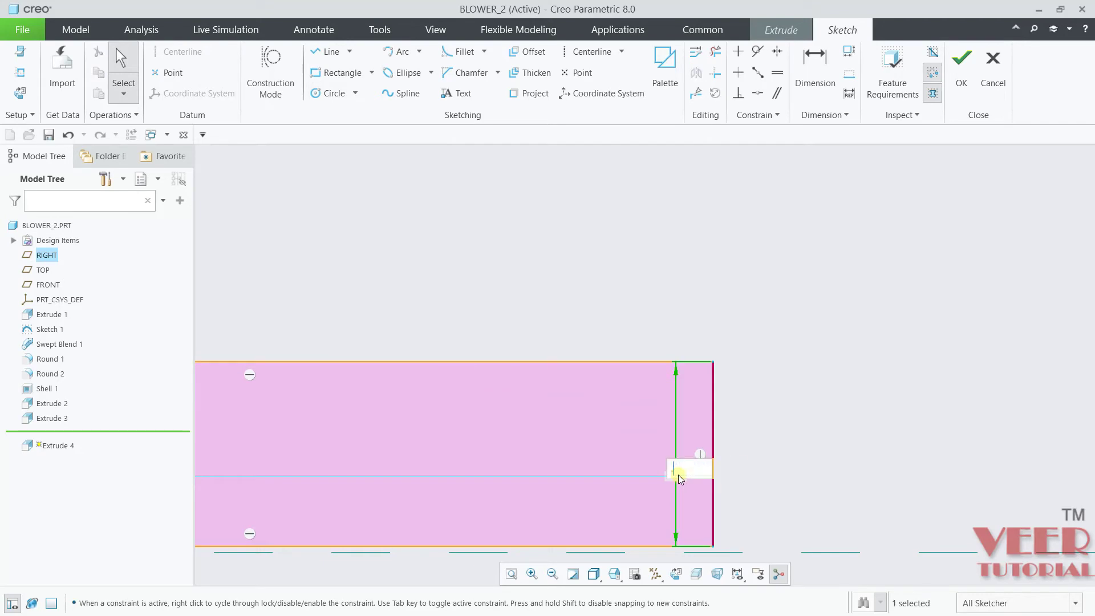
pyautogui.write('4')
pyautogui.press('Return')
pyautogui.scroll(-5, 759, 448)
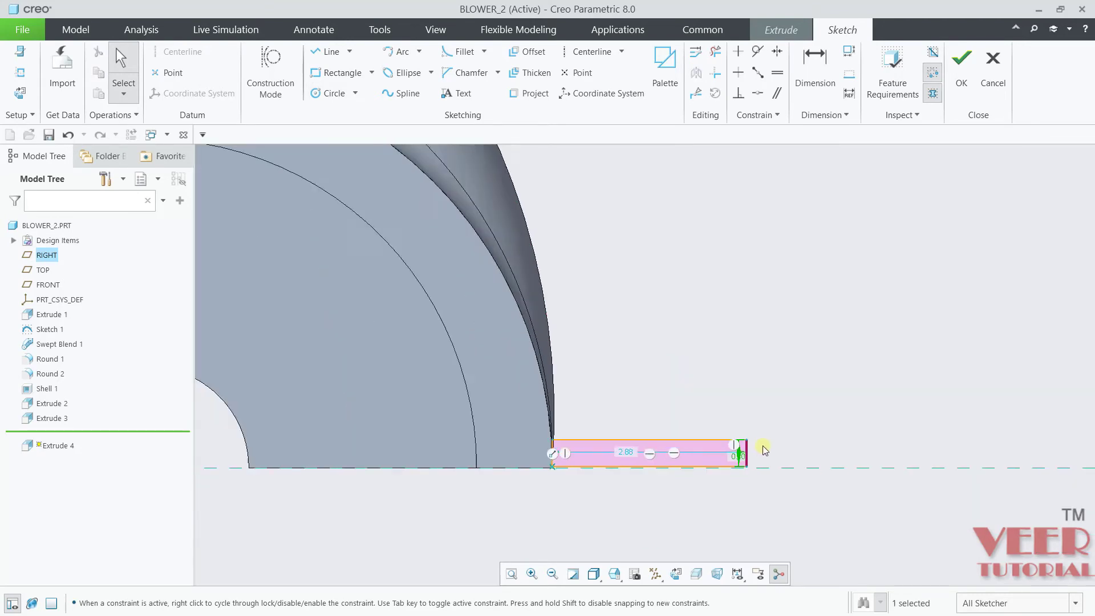
# Dimension the rectangle's outer edge at 7.5 from the vertical centre reference and accept the sketch
pyautogui.click(815, 65)
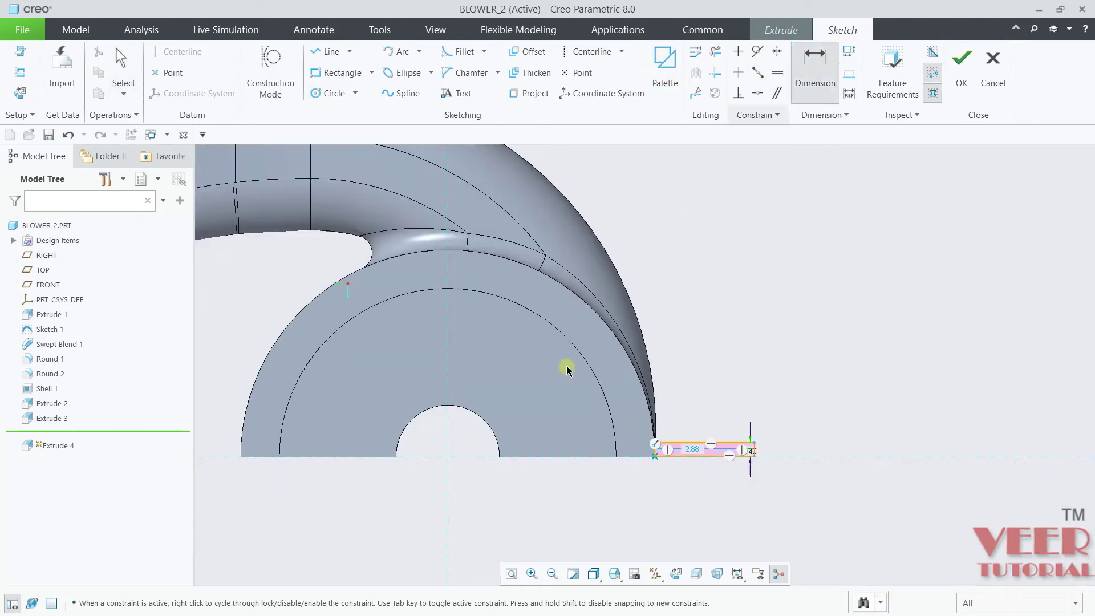
pyautogui.scroll(6, 782, 470)
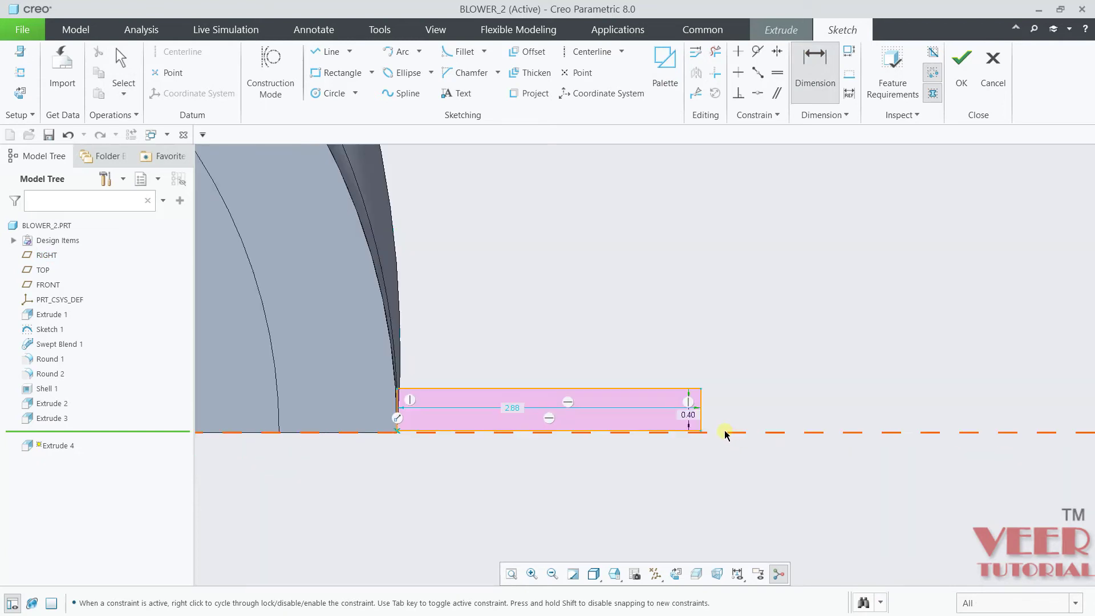
pyautogui.click(687, 372)
pyautogui.scroll(-3, 689, 391)
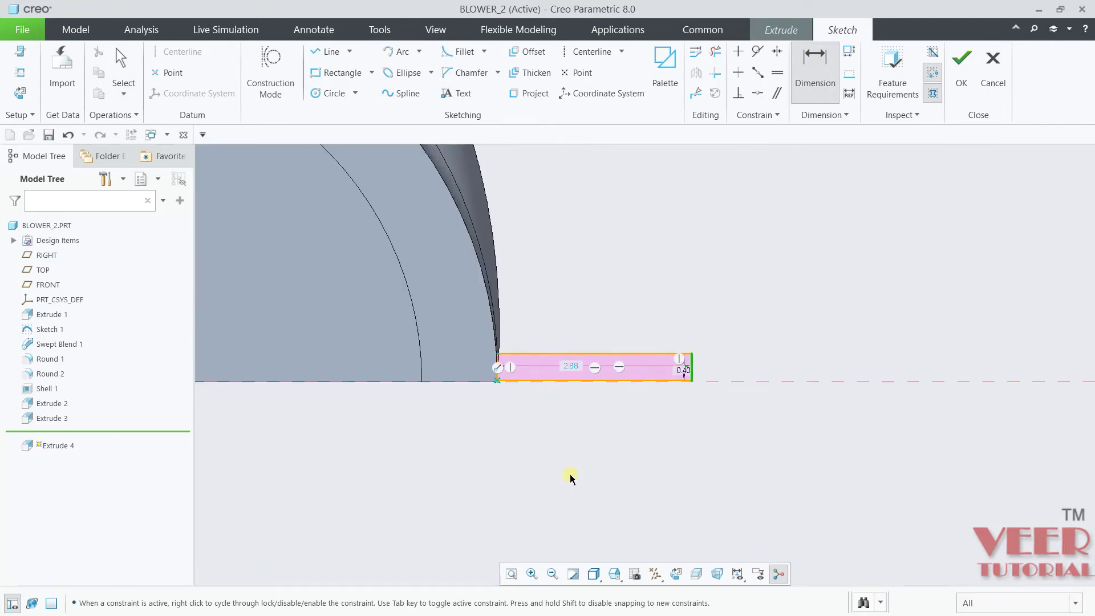
pyautogui.middleClick(570, 477)
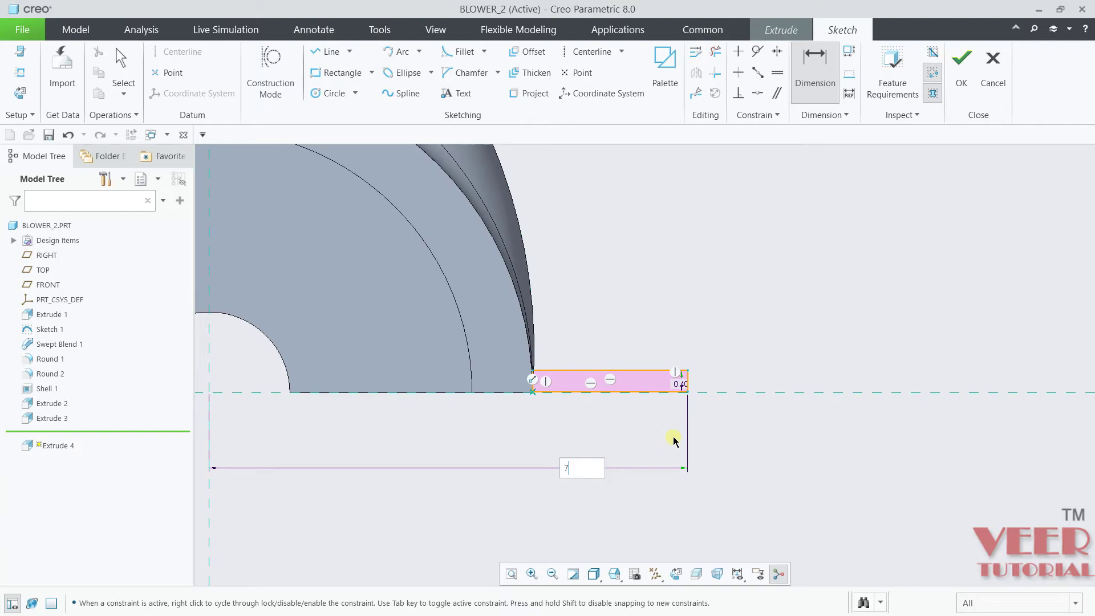
pyautogui.press('Return')
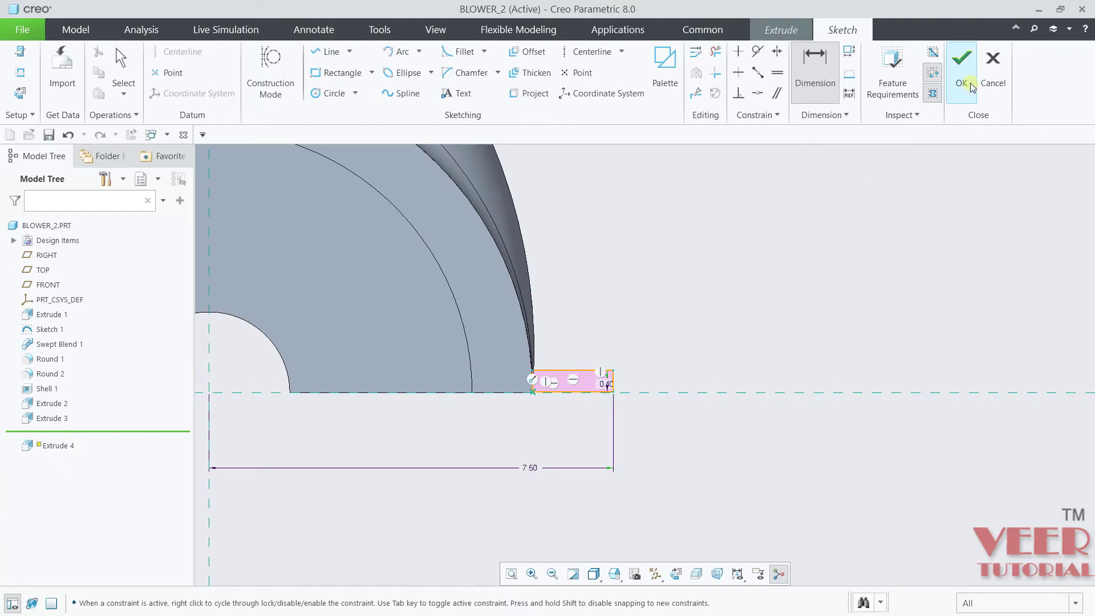
pyautogui.click(962, 63)
# Extrude the rectangle symmetrically to a total depth of 8 as a solid flange along the base
pyautogui.scroll(2, 713, 347)
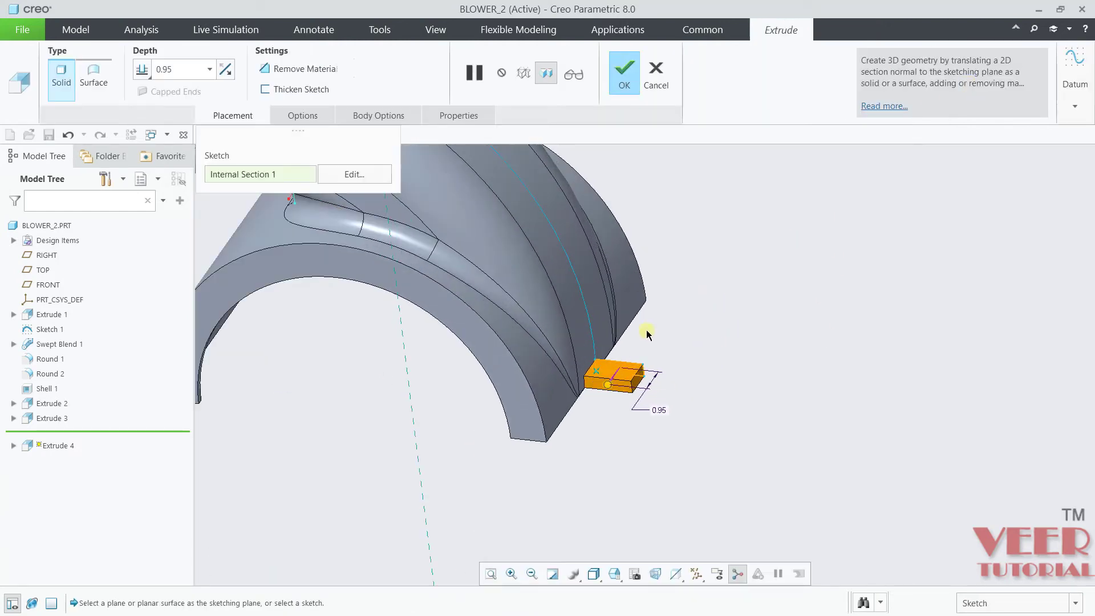
pyautogui.click(142, 70)
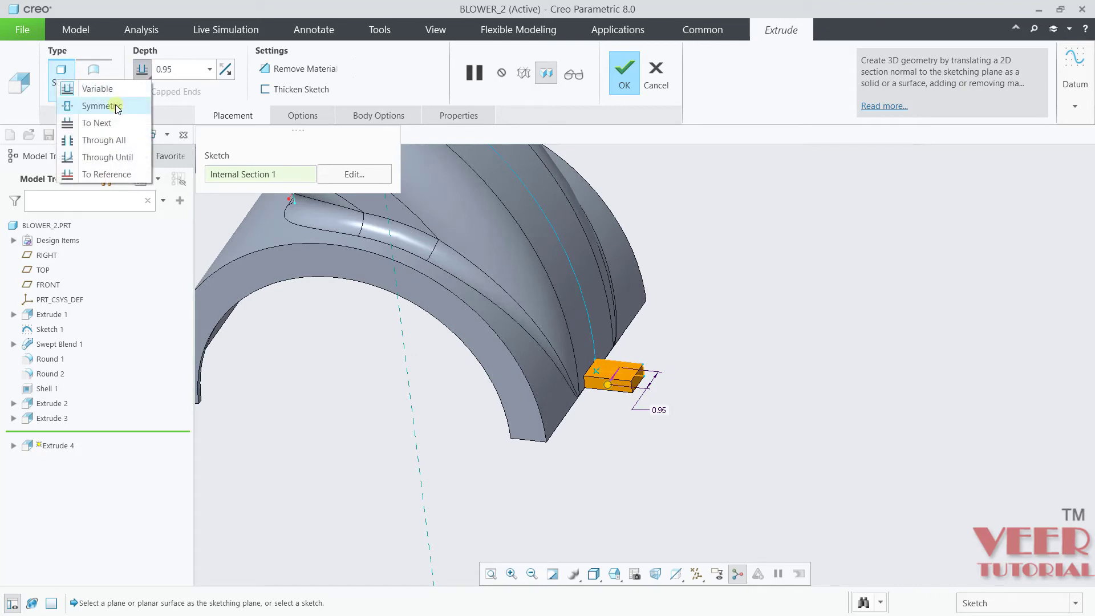
pyautogui.click(91, 103)
pyautogui.write('8')
pyautogui.press('Return')
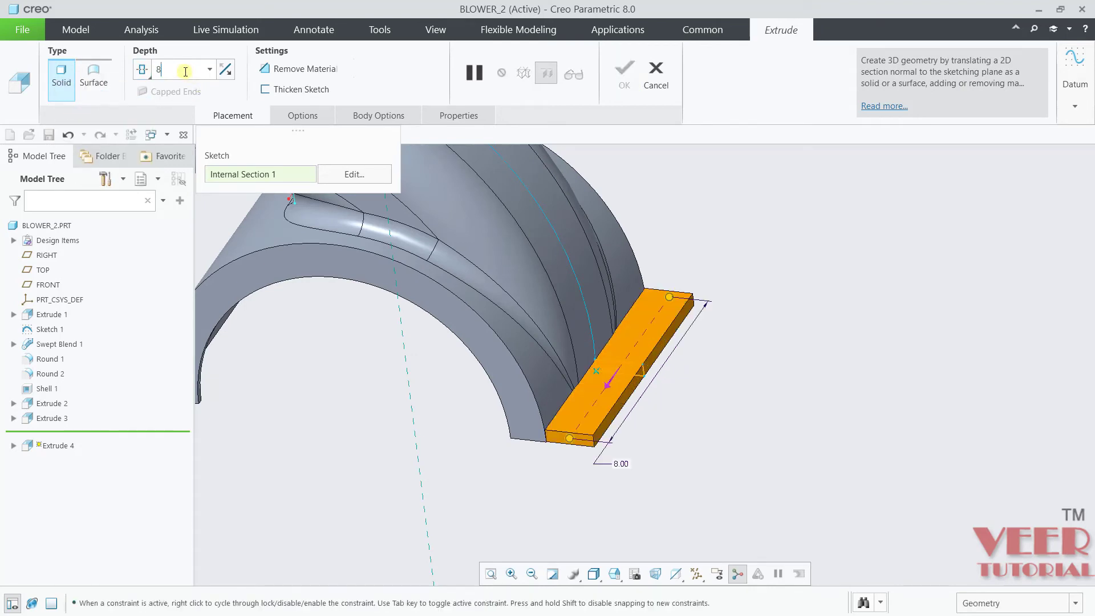
pyautogui.click(617, 74)
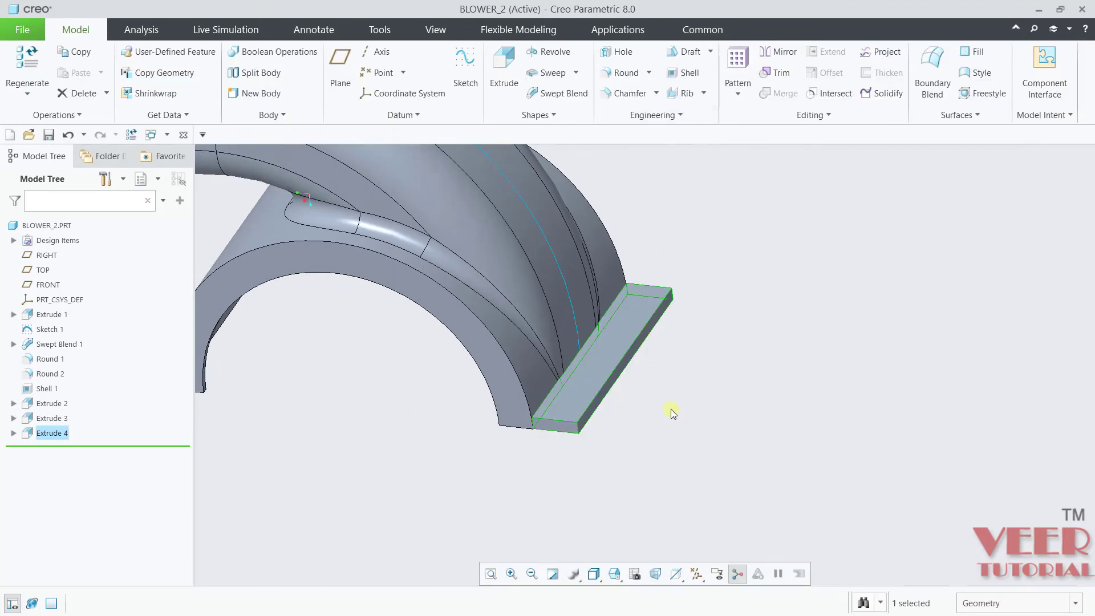
# Examine the new flange from several angles and check the blower.pdf drawing for its remaining details
pyautogui.scroll(-5, 685, 460)
pyautogui.scroll(5, 684, 460)
pyautogui.moveTo(683, 461); pyautogui.dragTo(692, 384, button='middle')
pyautogui.scroll(2, 631, 325)
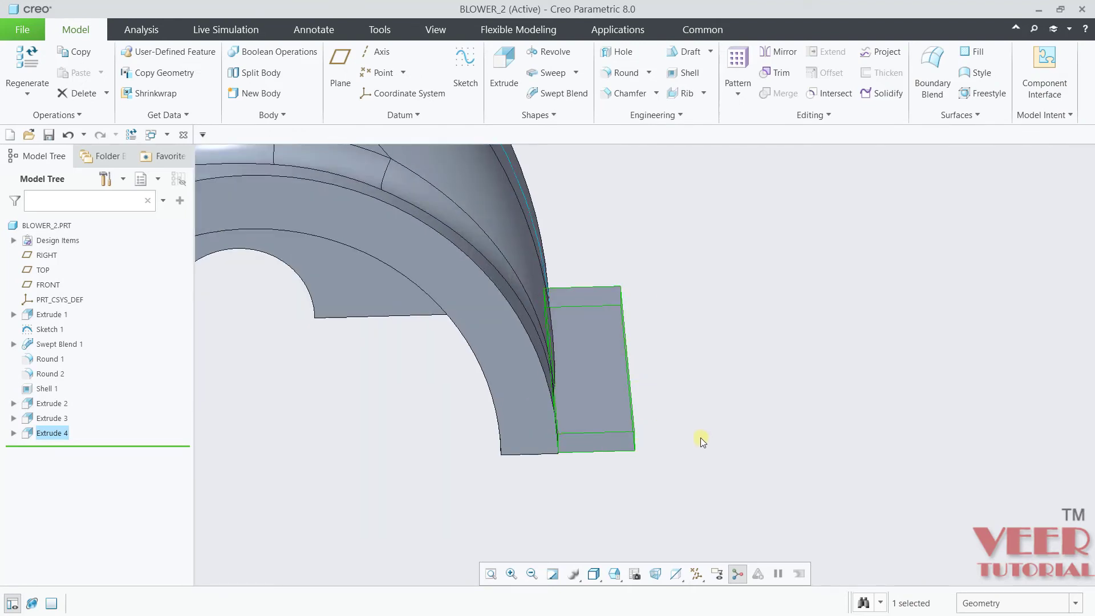
pyautogui.hotkey('alt', 'Tab')
pyautogui.scroll(2, 868, 228)
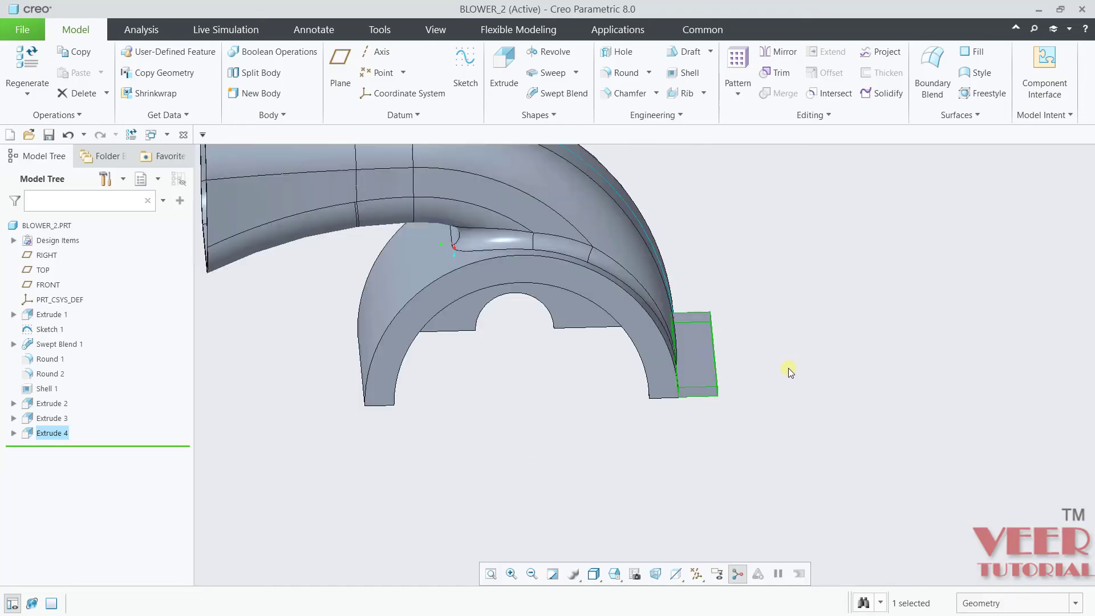
pyautogui.scroll(-3, 787, 372)
pyautogui.moveTo(772, 367); pyautogui.dragTo(759, 386, button='middle')
pyautogui.scroll(4, 759, 386)
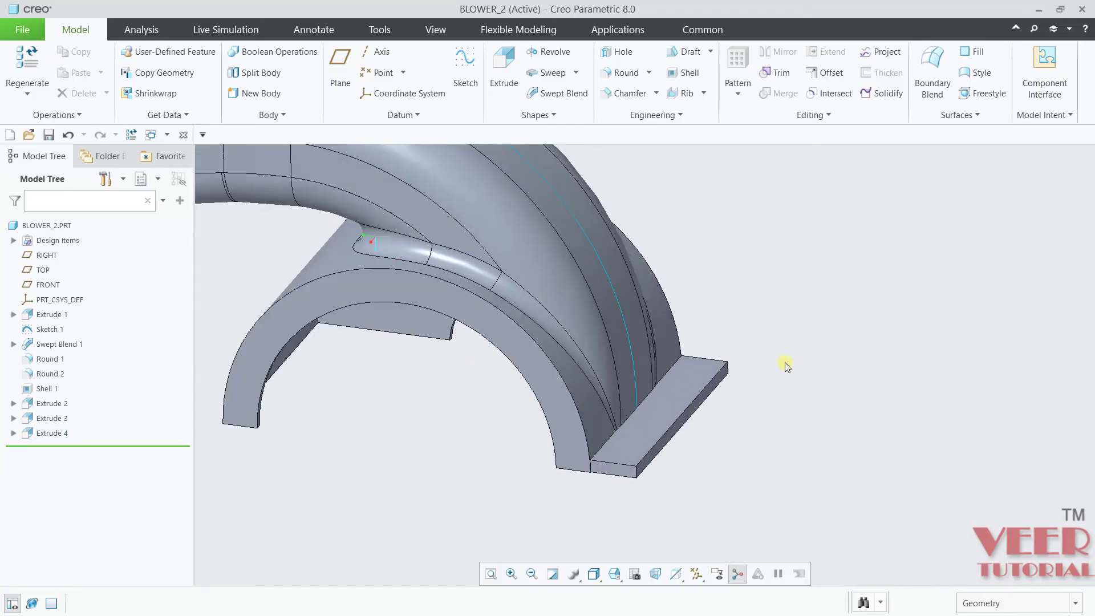
# Place a simple hole with a 0.41 diameter on the flange's upper face
pyautogui.click(621, 52)
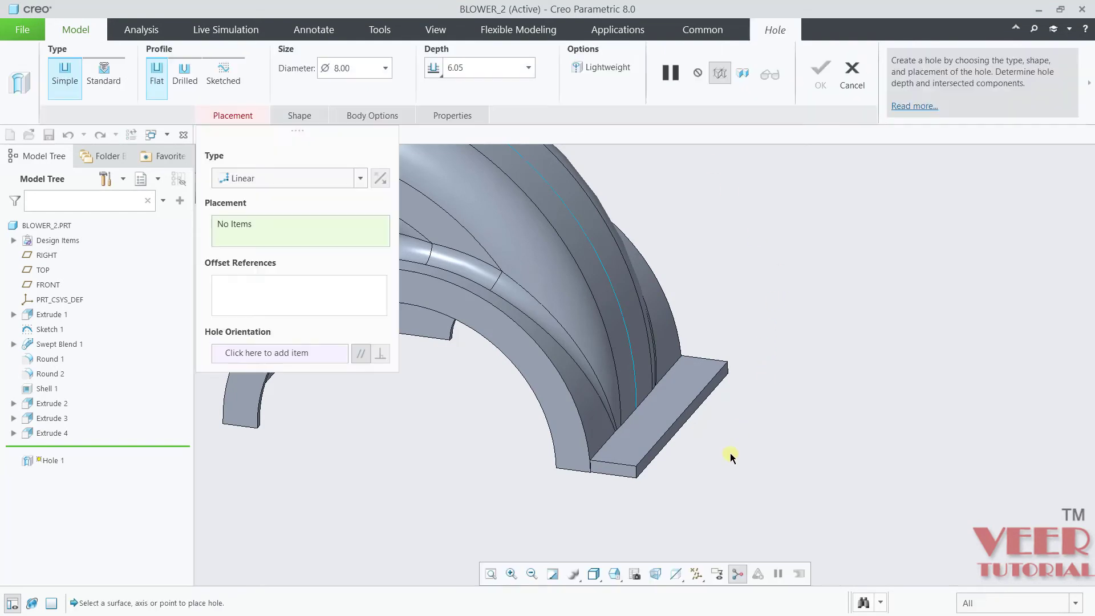
pyautogui.scroll(5, 717, 481)
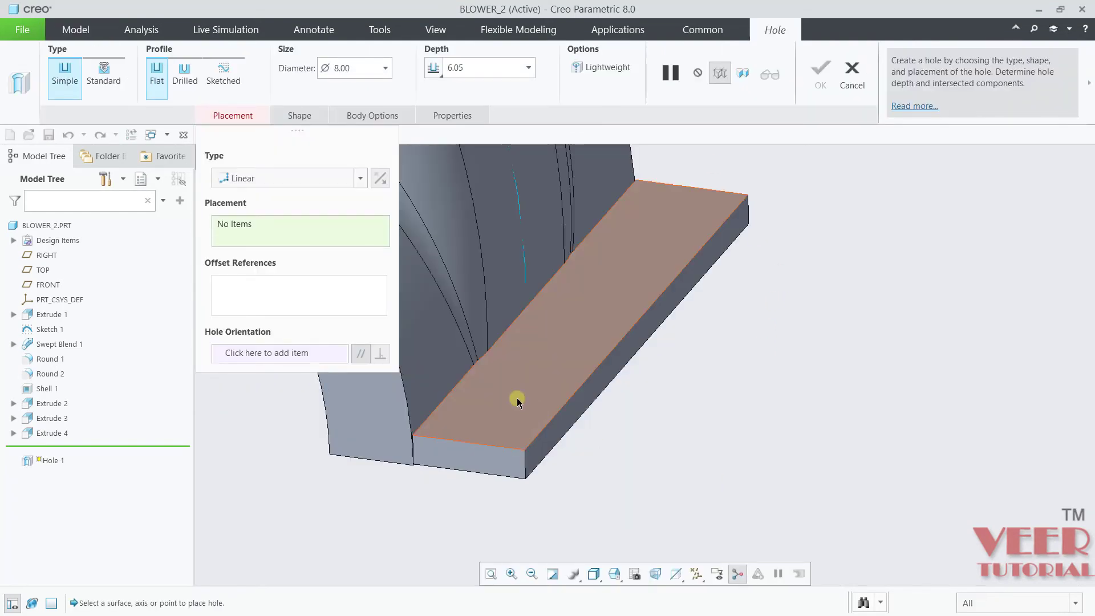
pyautogui.click(516, 398)
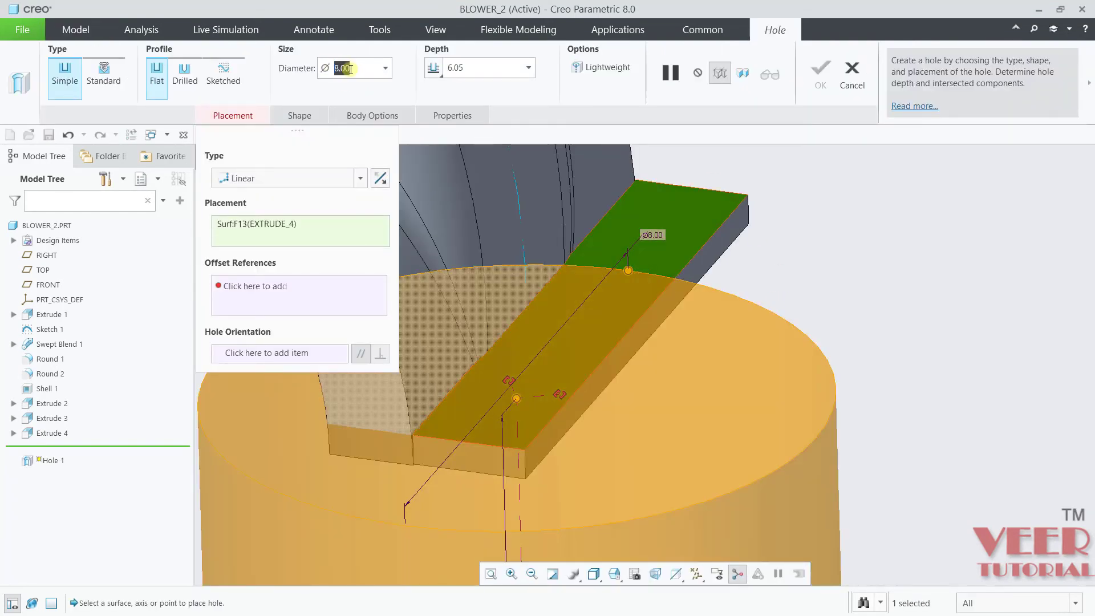
pyautogui.write('.4')
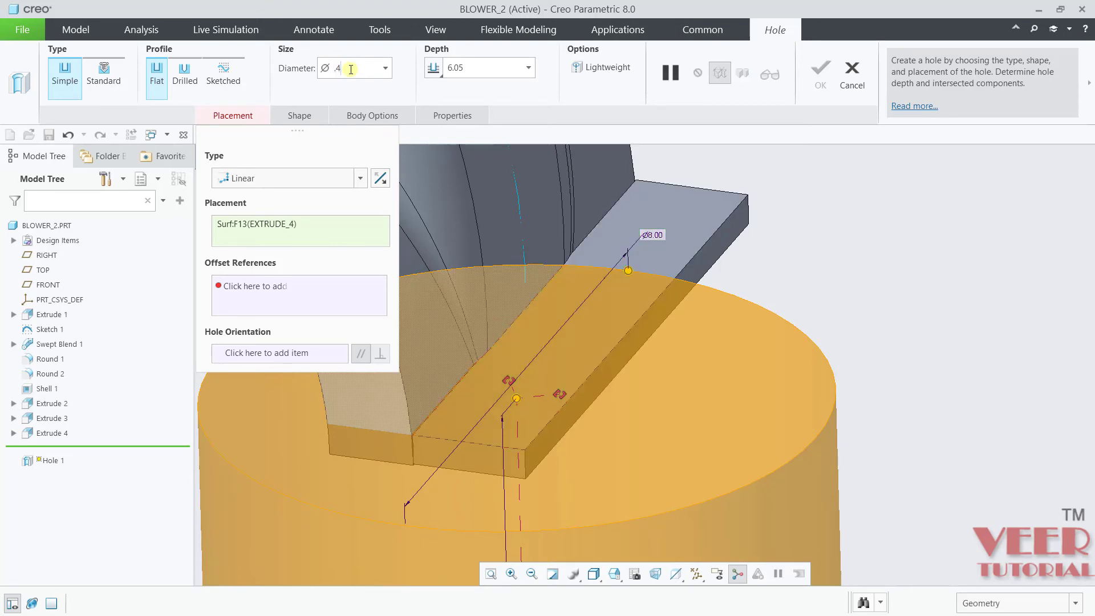
pyautogui.write('1')
pyautogui.press('Return')
pyautogui.scroll(3, 513, 399)
pyautogui.scroll(4, 453, 411)
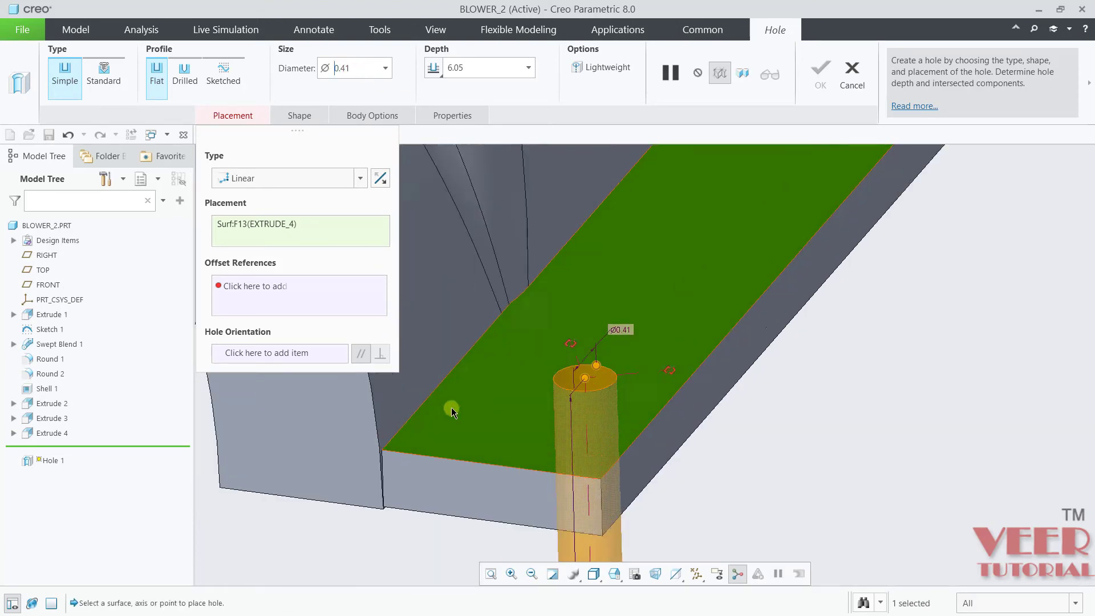
# Reference the hole's linear offsets to the flange's near short edge and its outer long edge
pyautogui.moveTo(626, 307); pyautogui.dragTo(542, 494)
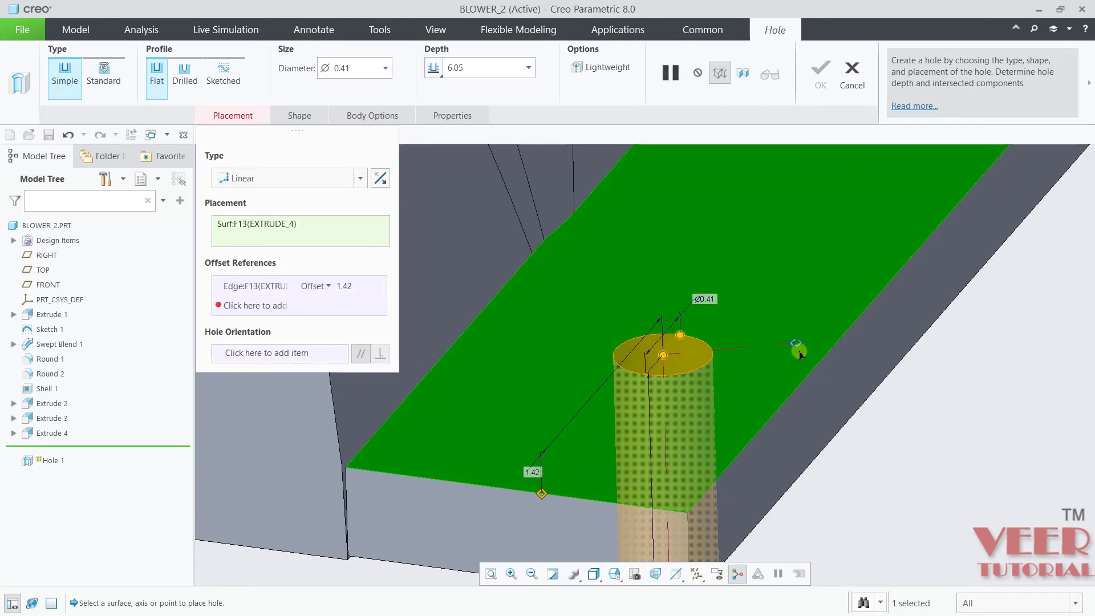
pyautogui.moveTo(796, 342); pyautogui.dragTo(817, 372)
pyautogui.scroll(3, 594, 465)
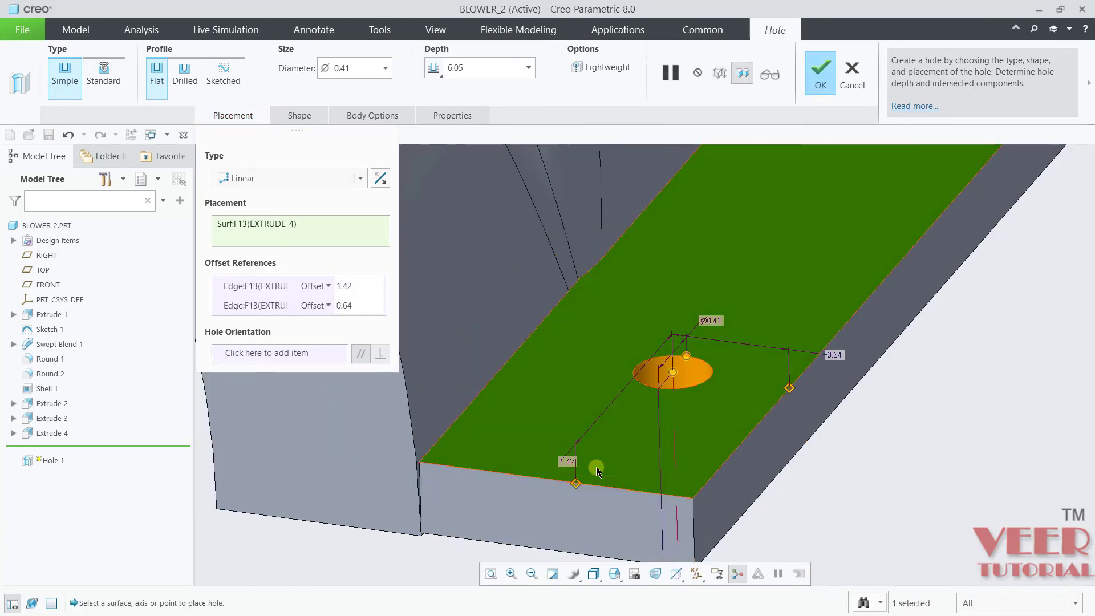
# Set the hole's offsets to 2 from the short end edge and 0.75 from the outer long edge
pyautogui.doubleClick(344, 286)
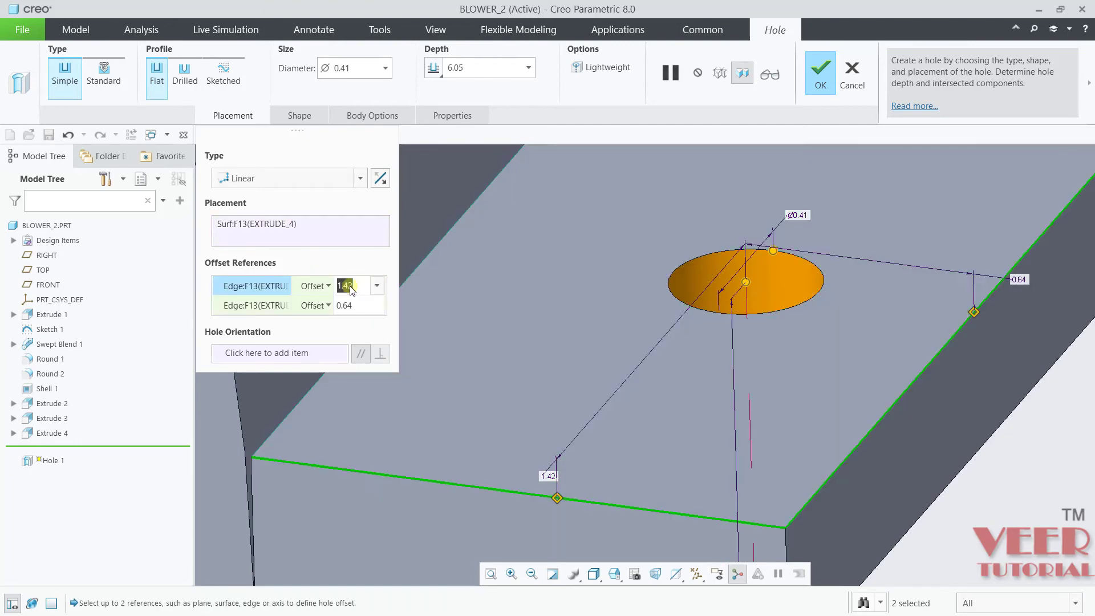
pyautogui.write('2')
pyautogui.press('Return')
pyautogui.doubleClick(360, 311)
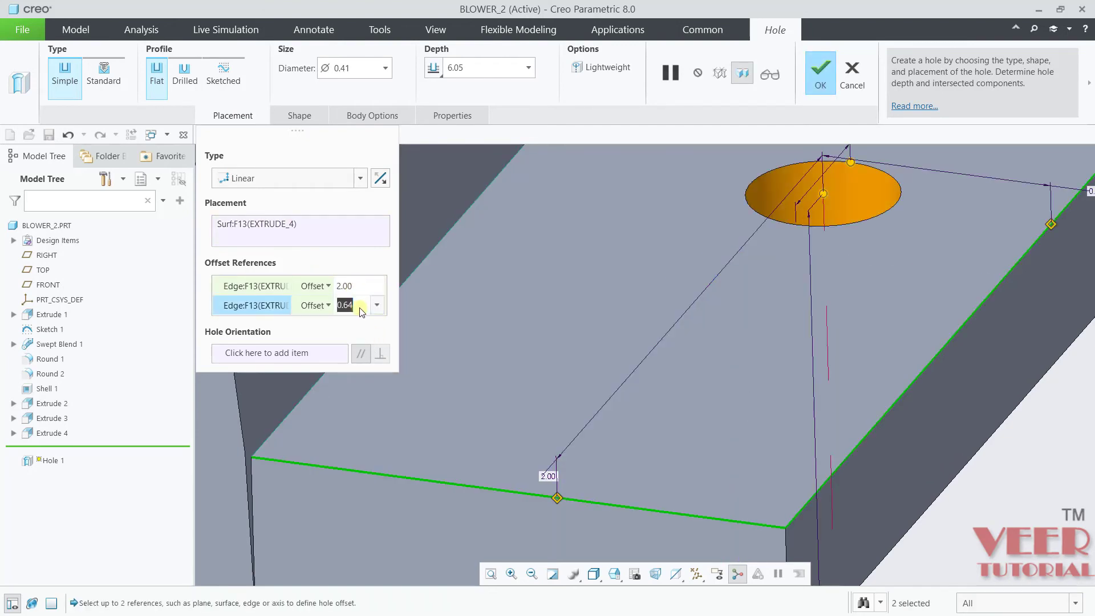
pyautogui.write('.75')
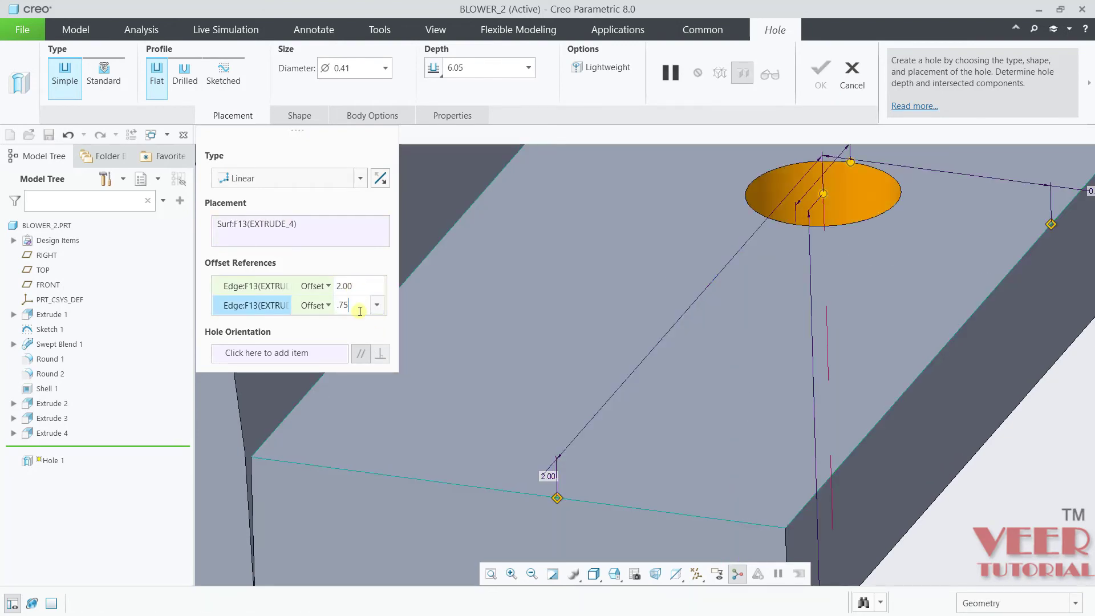
pyautogui.press('Return')
pyautogui.scroll(-3, 538, 374)
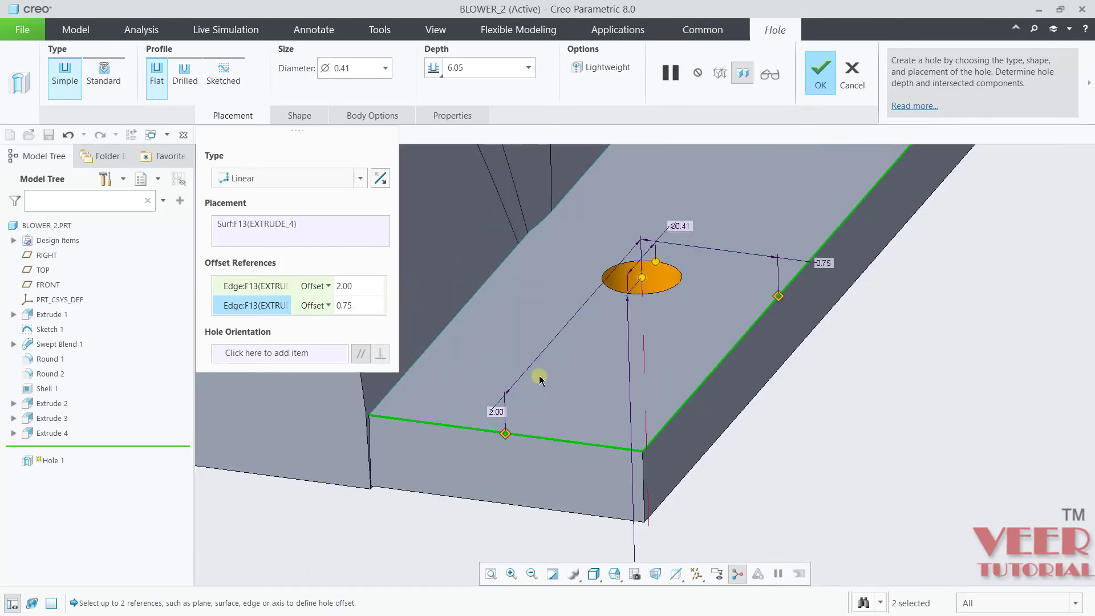
# Complete the 0.41 diameter hole on the flange with its current offsets
pyautogui.click(821, 82)
pyautogui.moveTo(793, 480); pyautogui.dragTo(409, 478, button='middle')
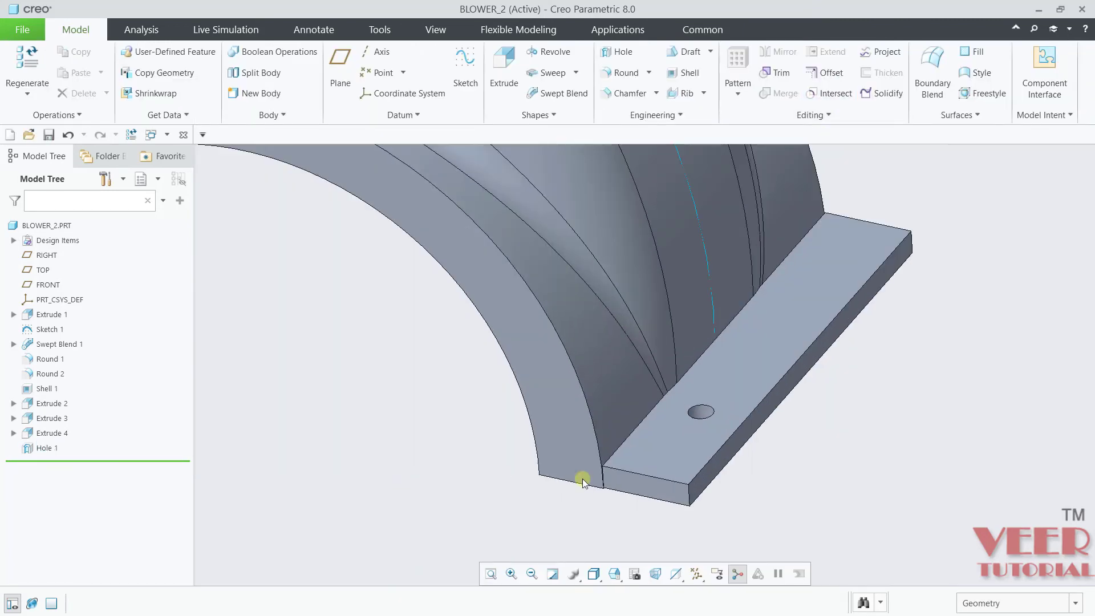
pyautogui.moveTo(583, 478); pyautogui.dragTo(731, 482, button='middle')
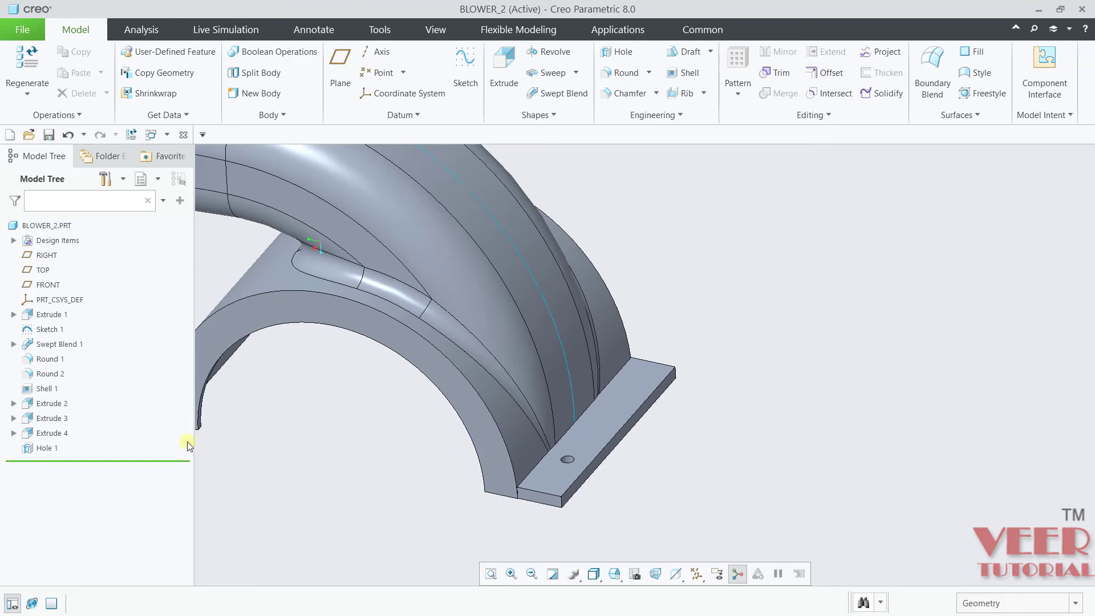
# Start a direction pattern of the flange hole, using the flange's outer long edge as the first direction
pyautogui.click(44, 448)
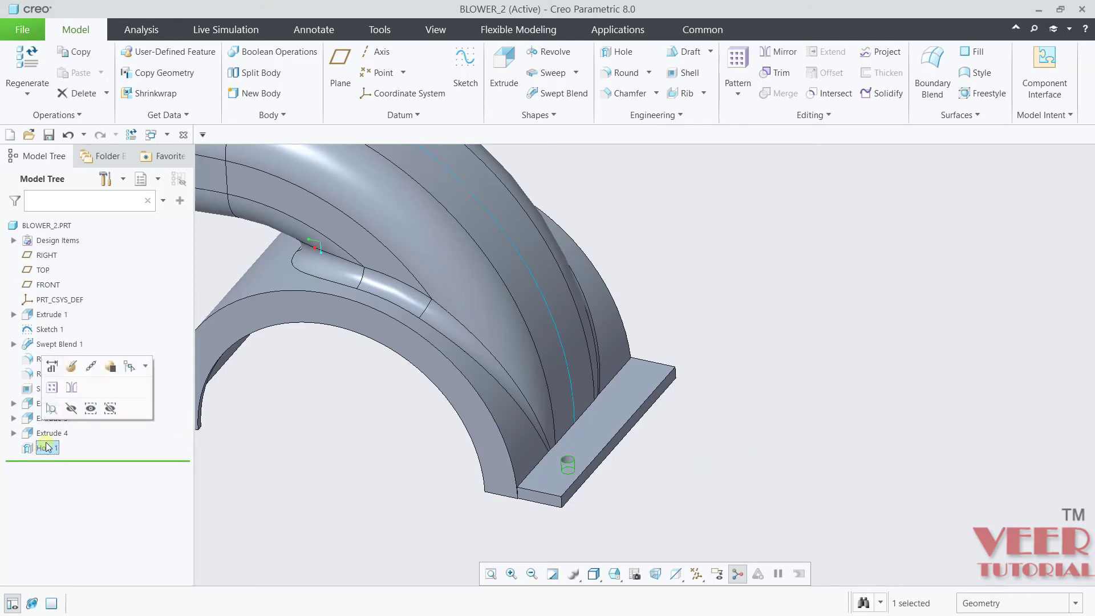
pyautogui.click(52, 389)
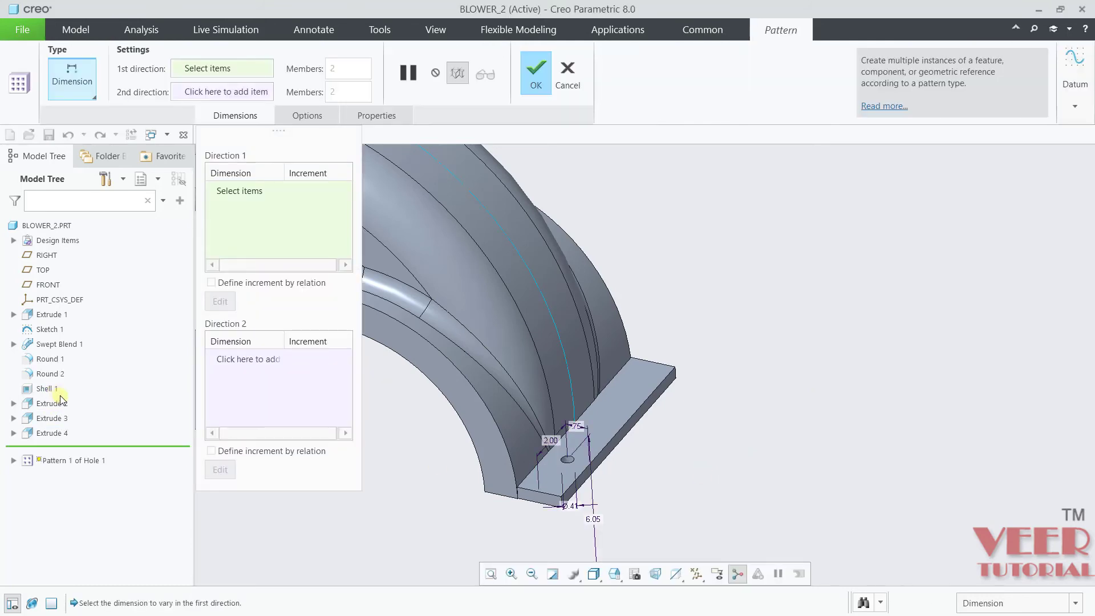
pyautogui.click(100, 82)
pyautogui.click(49, 125)
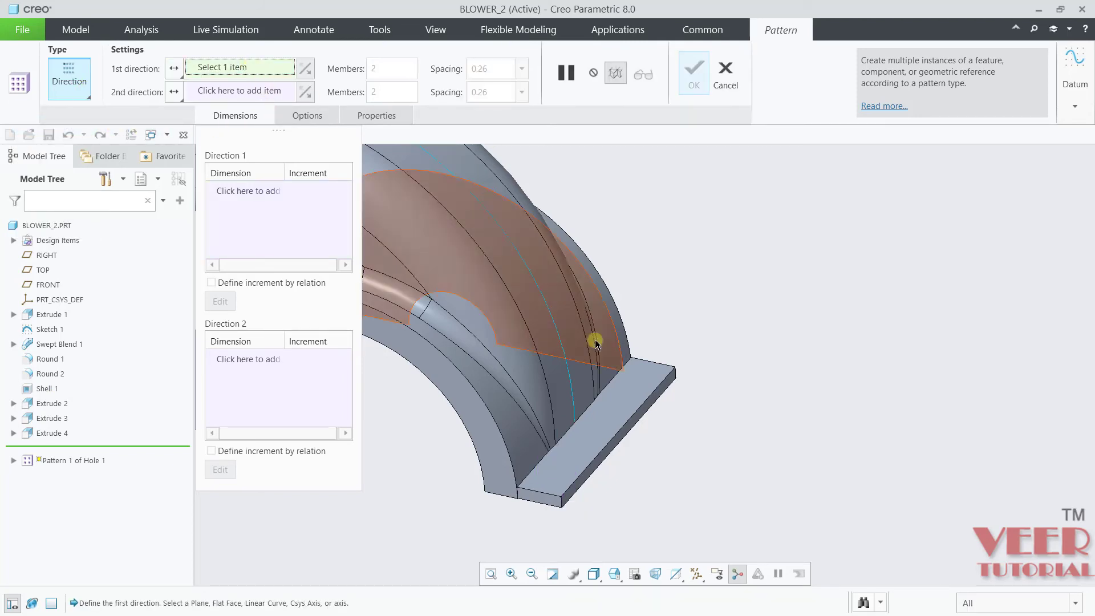
pyautogui.scroll(-3, 643, 455)
pyautogui.click(635, 440)
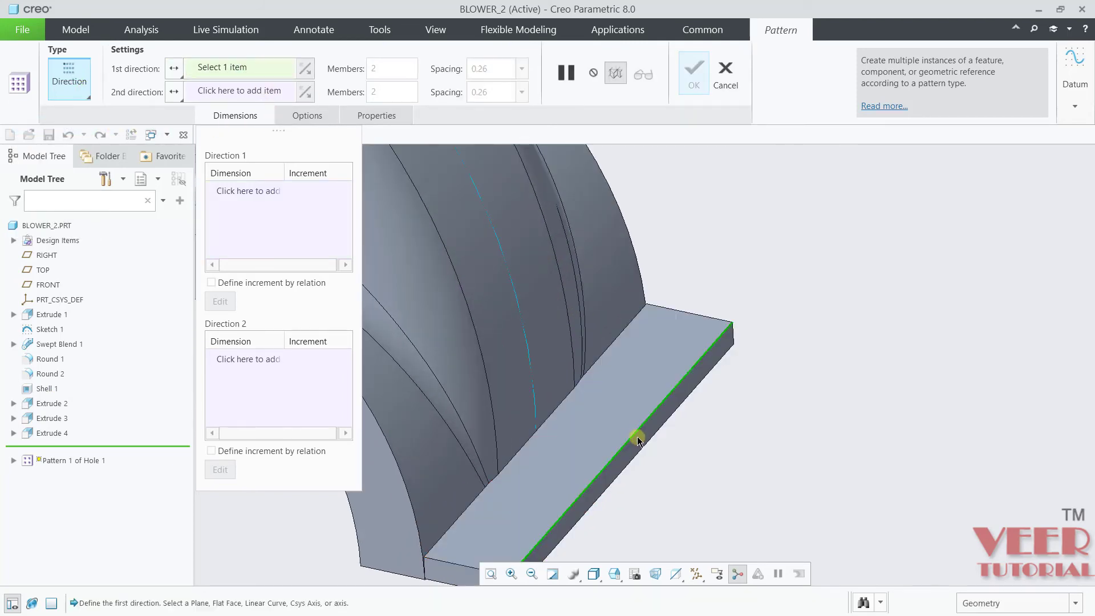
# Create the hole pattern with 4 members spaced 2.00 apart, flipping its direction so it runs along the flange
pyautogui.scroll(3, 710, 428)
pyautogui.click(385, 66)
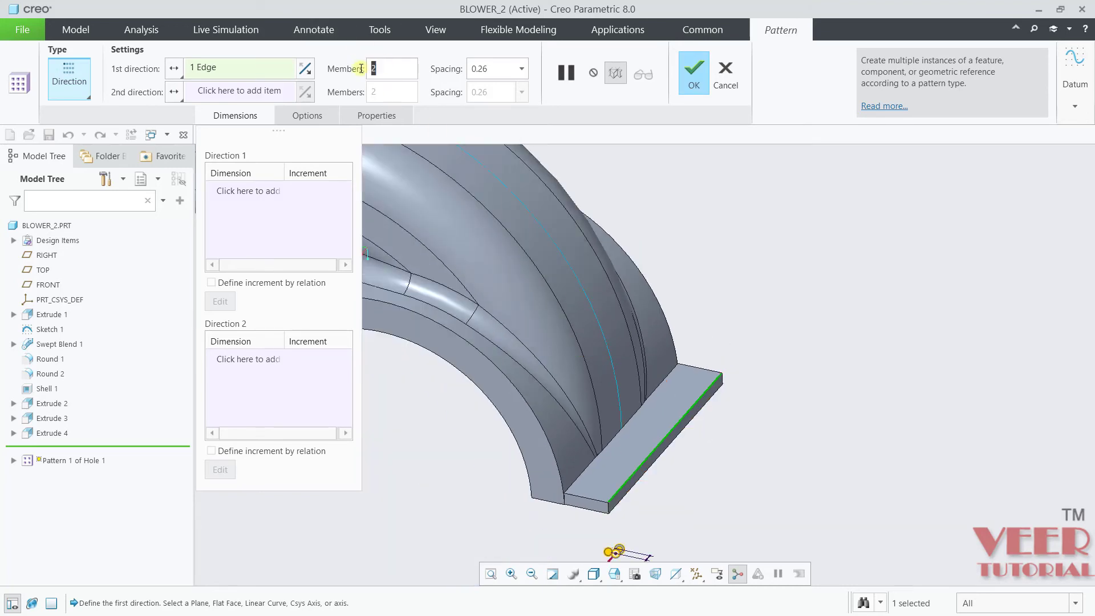
pyautogui.write('4')
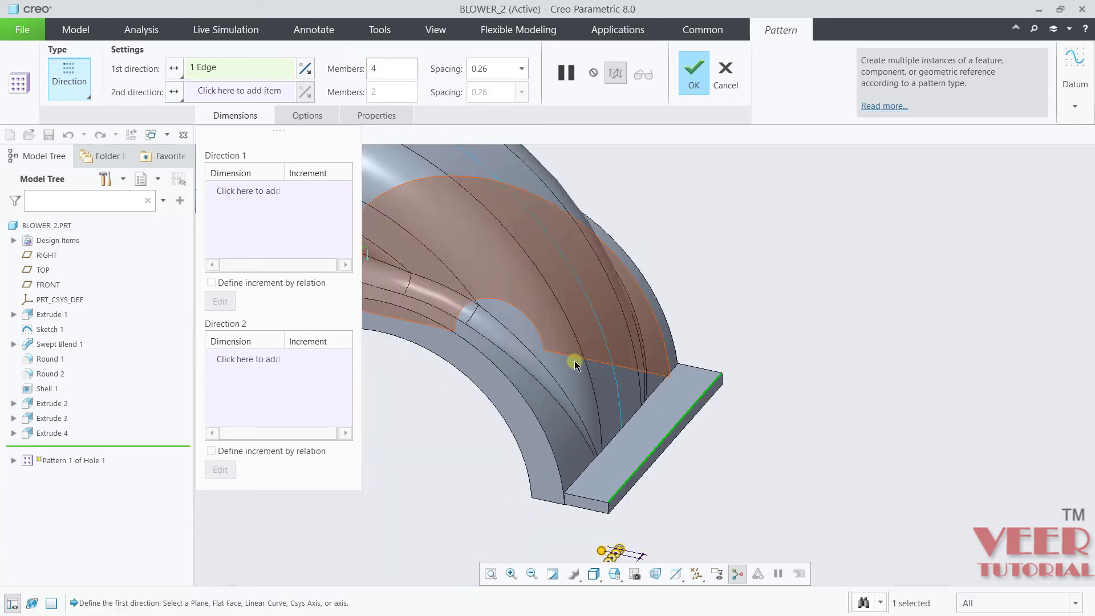
pyautogui.scroll(3, 572, 361)
pyautogui.write('2')
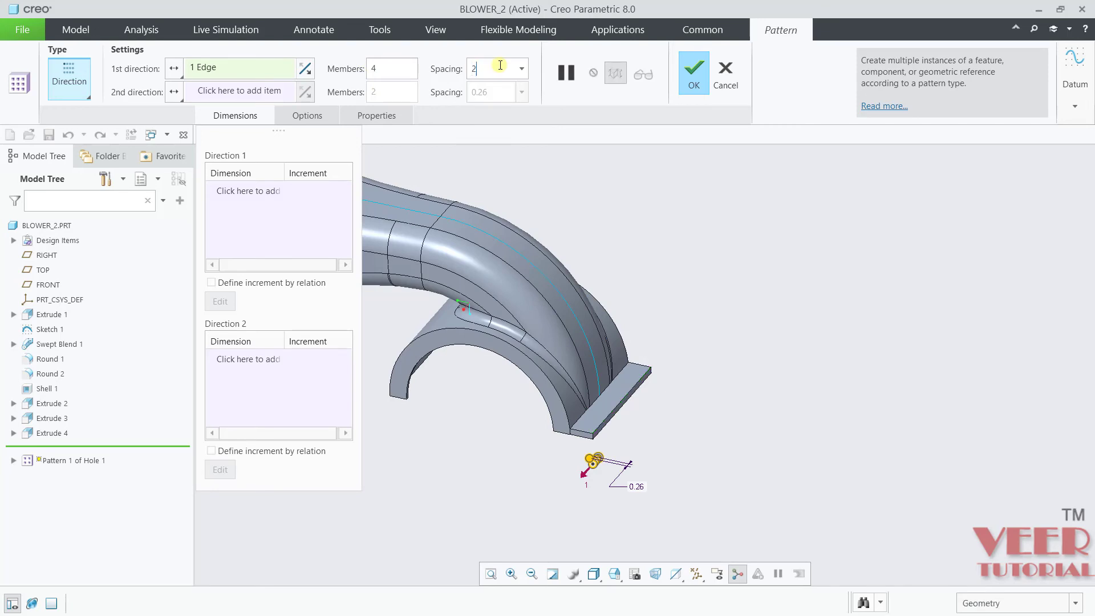
pyautogui.press('Return')
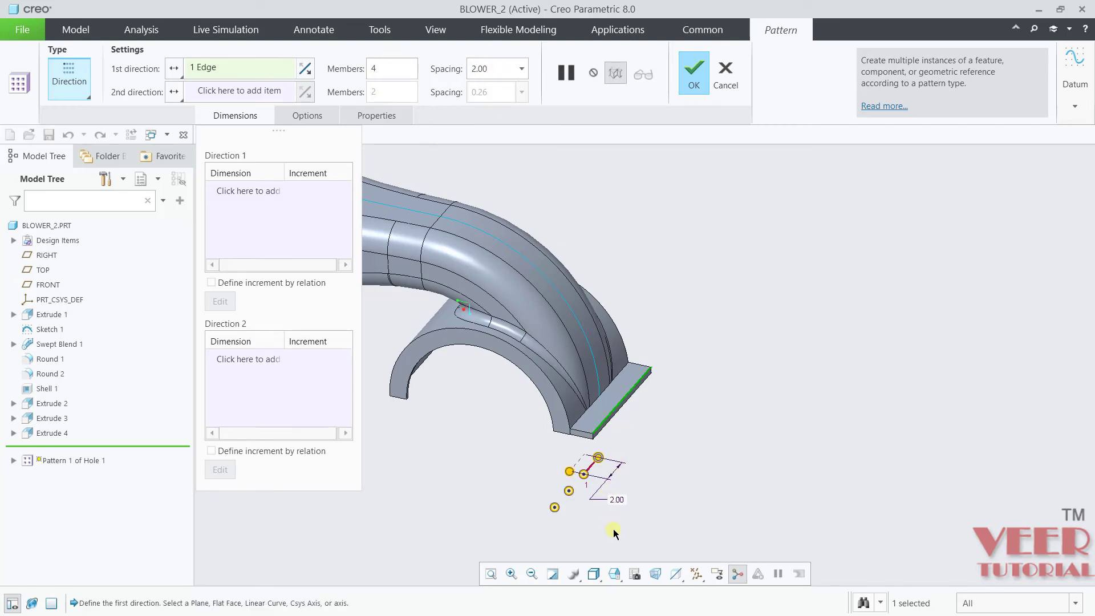
pyautogui.scroll(-5, 614, 534)
pyautogui.click(305, 69)
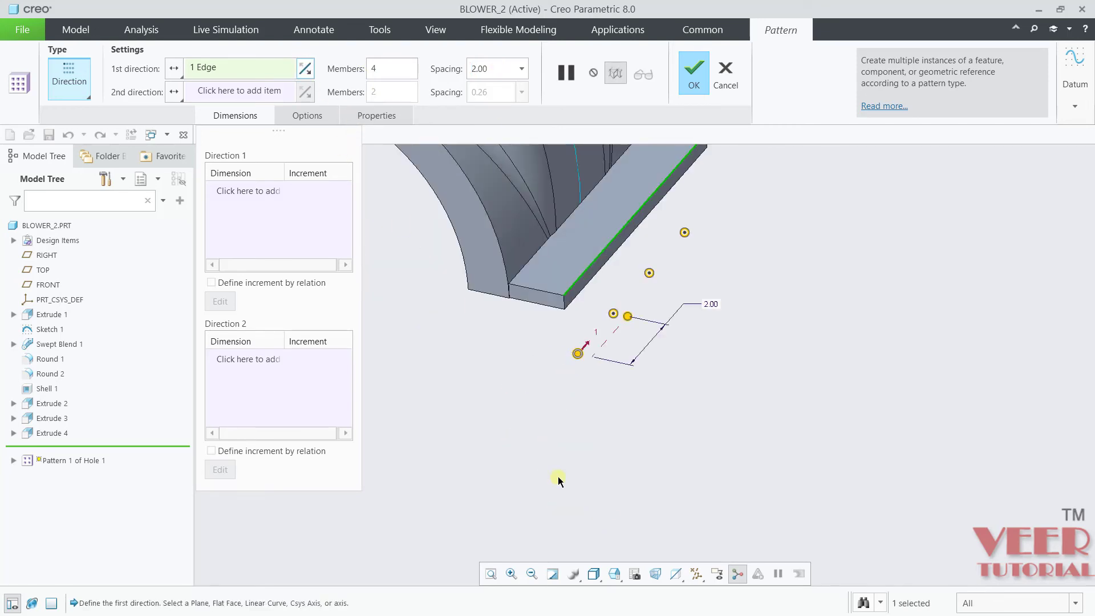
pyautogui.scroll(5, 664, 300)
pyautogui.click(694, 73)
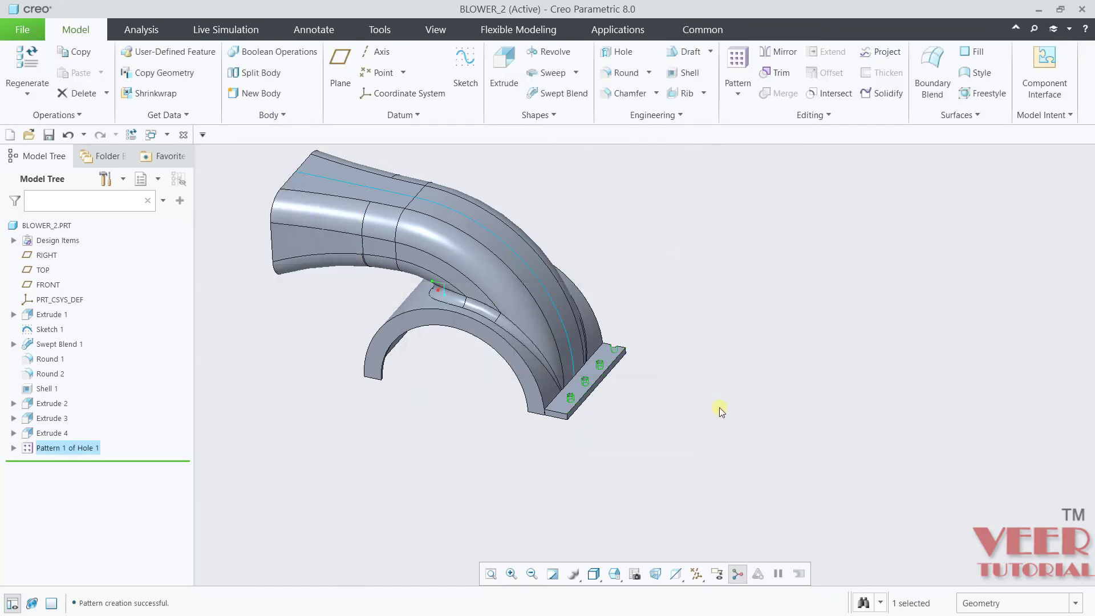
# Reduce the flange's hole pattern to 3 members
pyautogui.scroll(-6, 654, 378)
pyautogui.moveTo(484, 277); pyautogui.dragTo(709, 405, button='middle')
pyautogui.scroll(3, 709, 405)
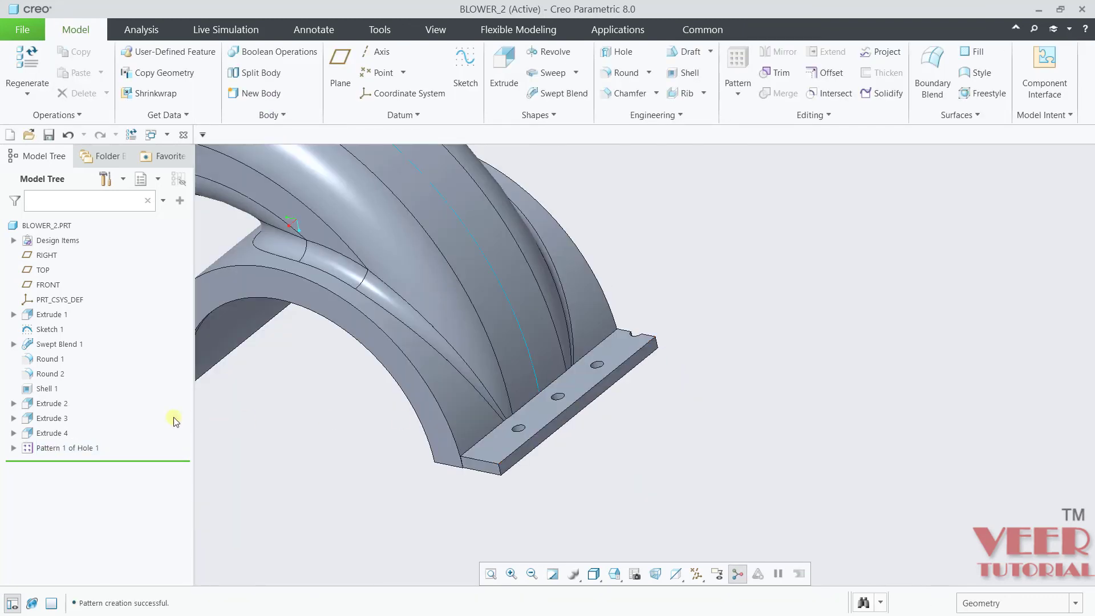
pyautogui.click(73, 448)
pyautogui.click(102, 366)
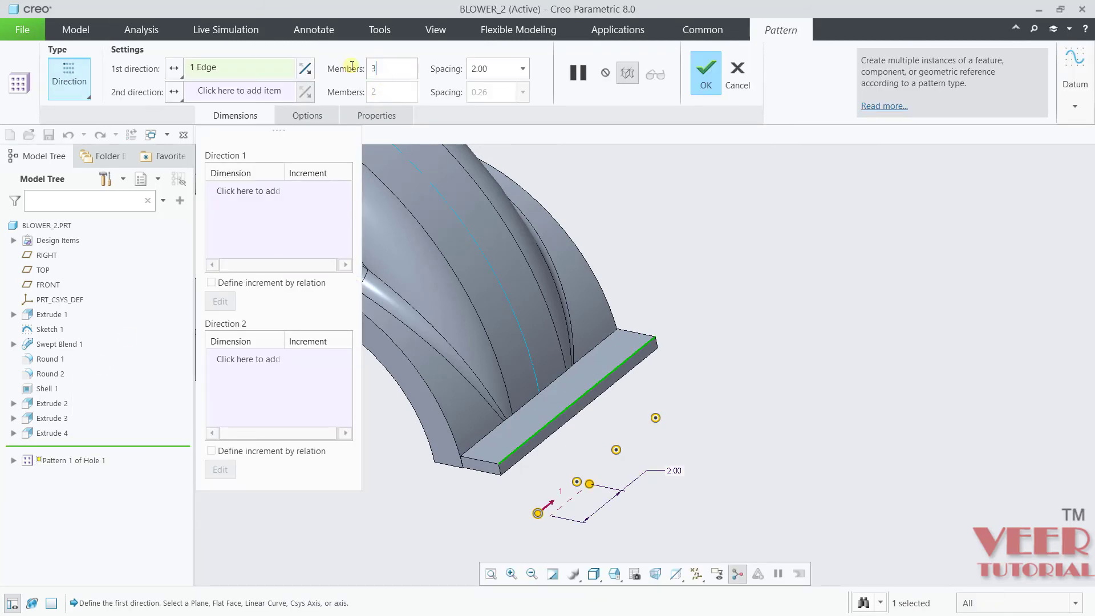
pyautogui.write('3')
pyautogui.press('Return')
pyautogui.click(713, 85)
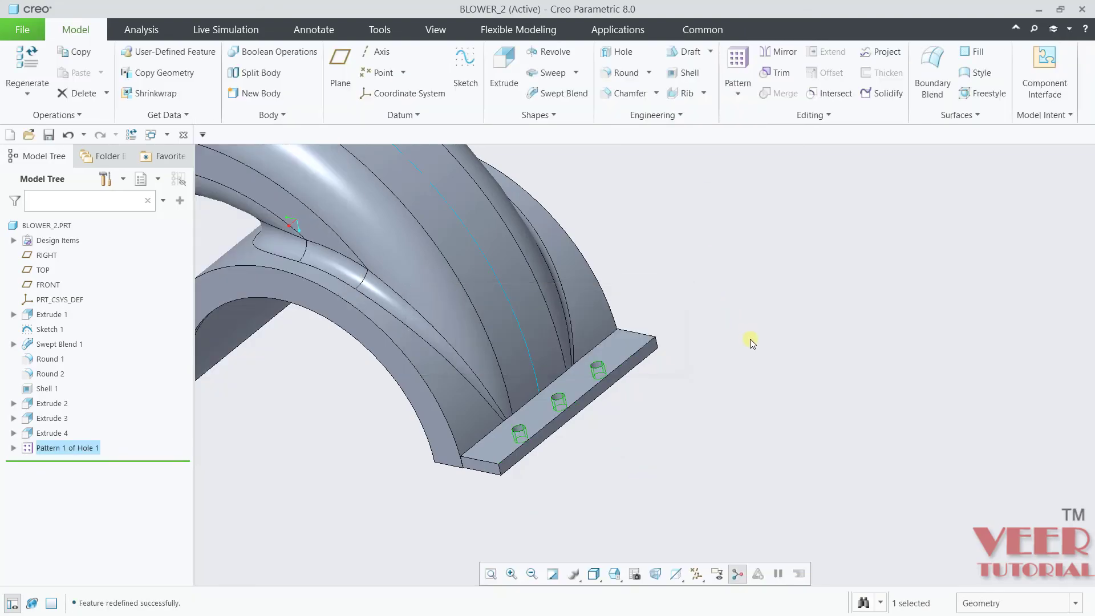
# Check the hole positions in blower.pdf and set the first patterned hole's offset from the flange's short end edge to 1
pyautogui.hotkey('ctrl', 'd')
pyautogui.hotkey('alt', 'Tab')
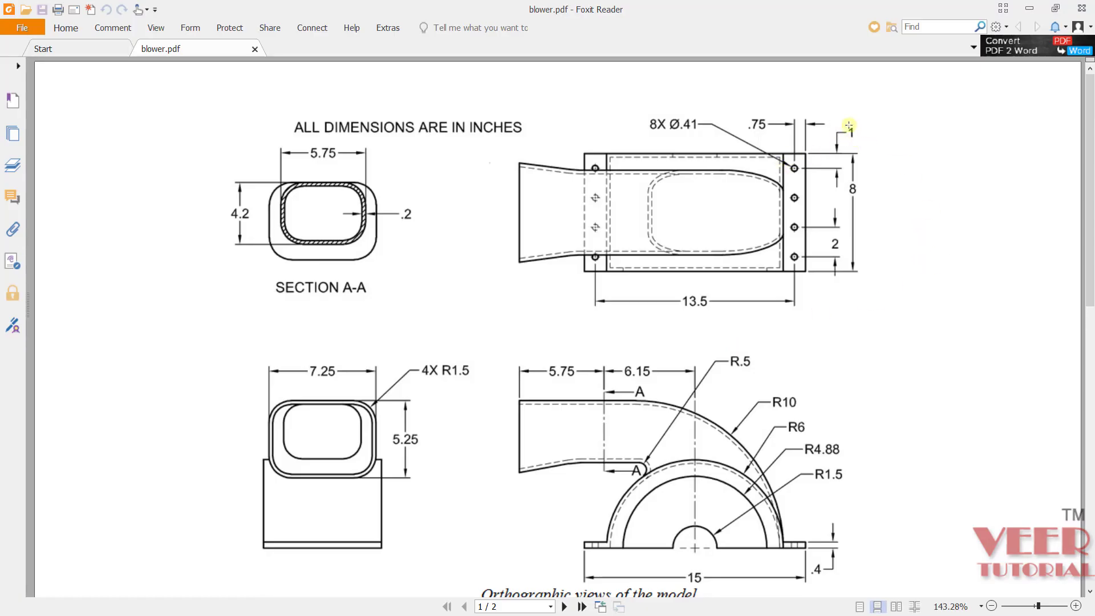
pyautogui.hotkey('alt', 'Tab')
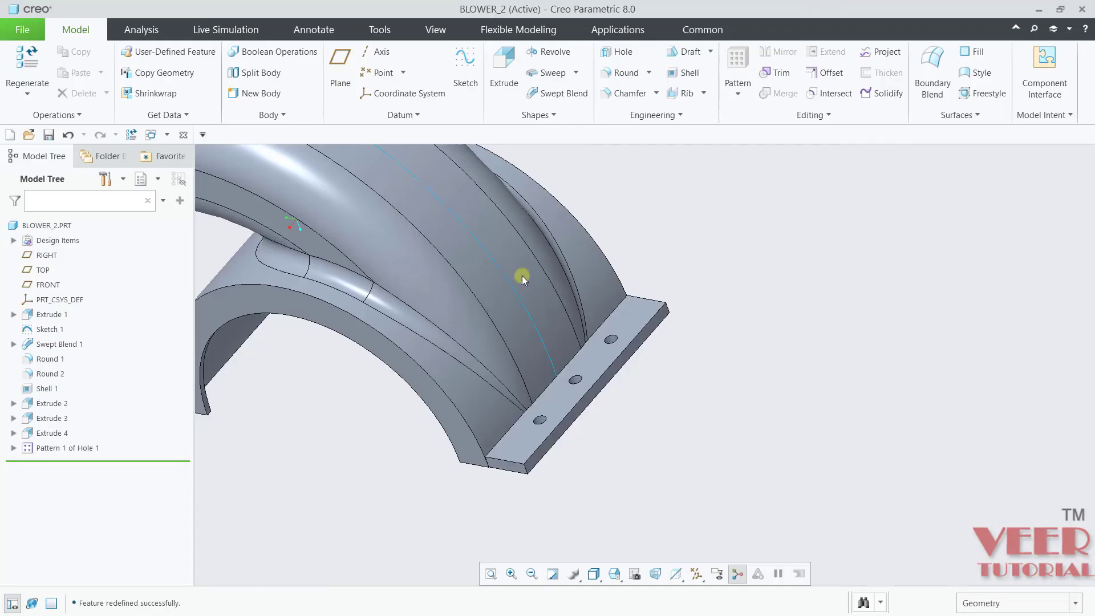
pyautogui.click(13, 449)
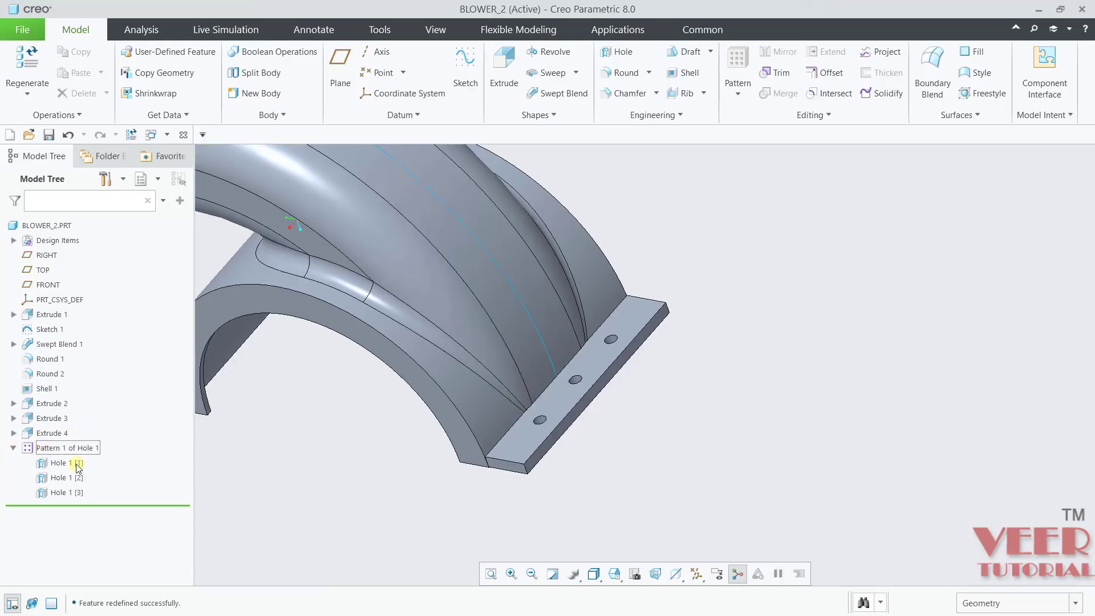
pyautogui.click(59, 463)
pyautogui.click(105, 403)
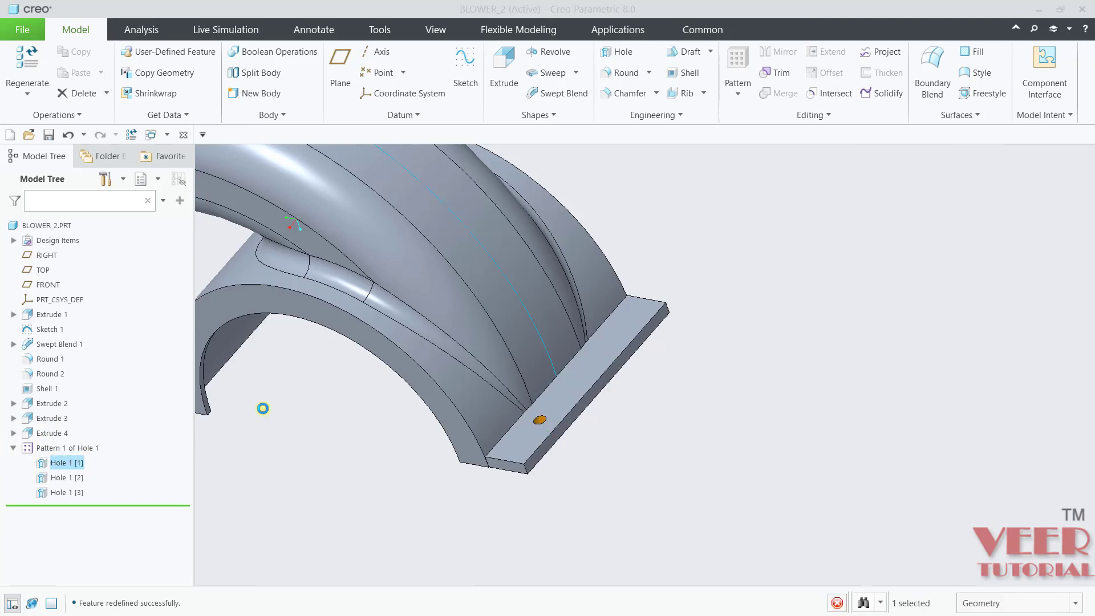
pyautogui.scroll(5, 536, 451)
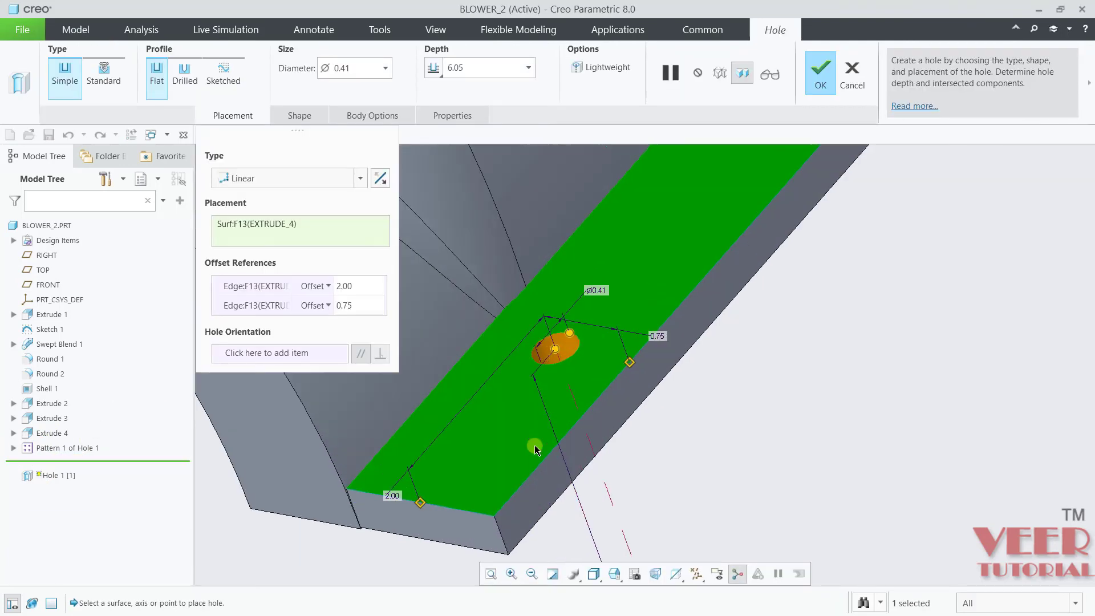
pyautogui.click(343, 286)
pyautogui.write('1')
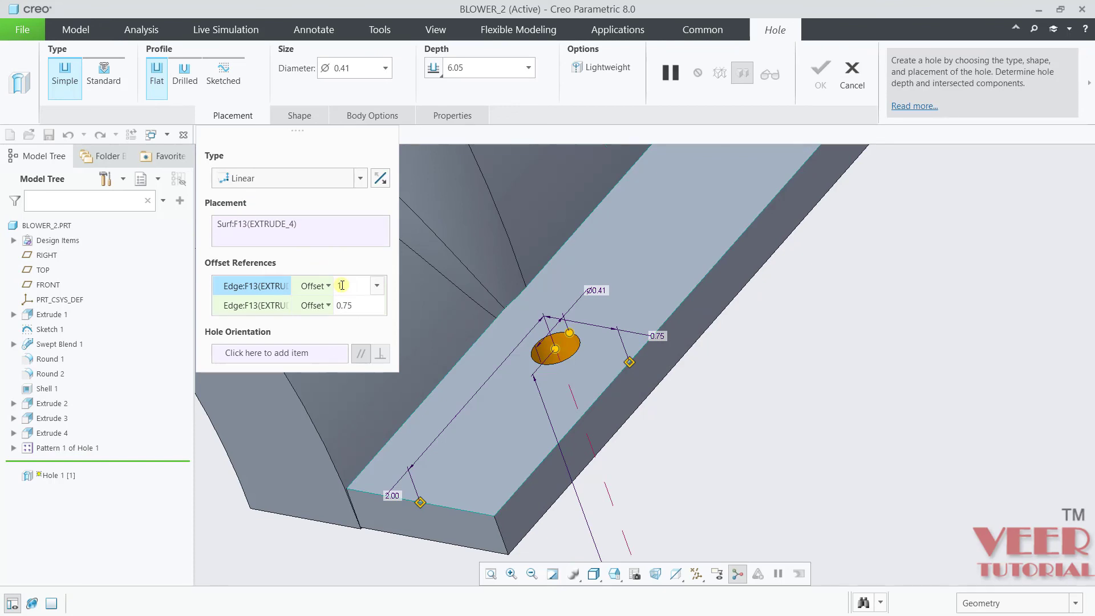
pyautogui.press('Return')
pyautogui.click(817, 73)
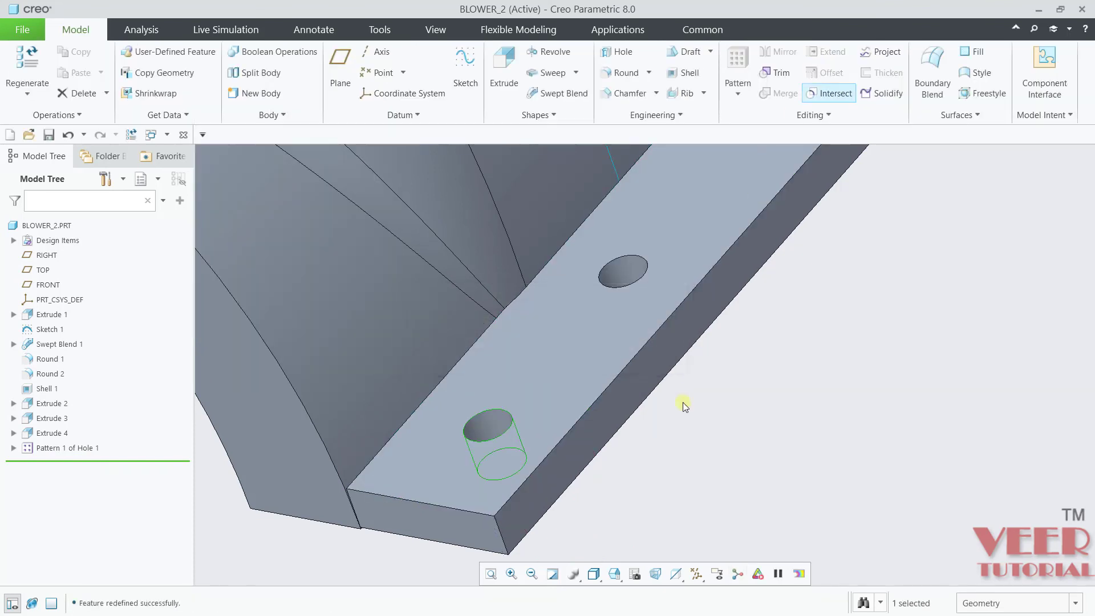
# Redefine the flange's hole pattern to have 4 members
pyautogui.scroll(5, 738, 457)
pyautogui.click(64, 453)
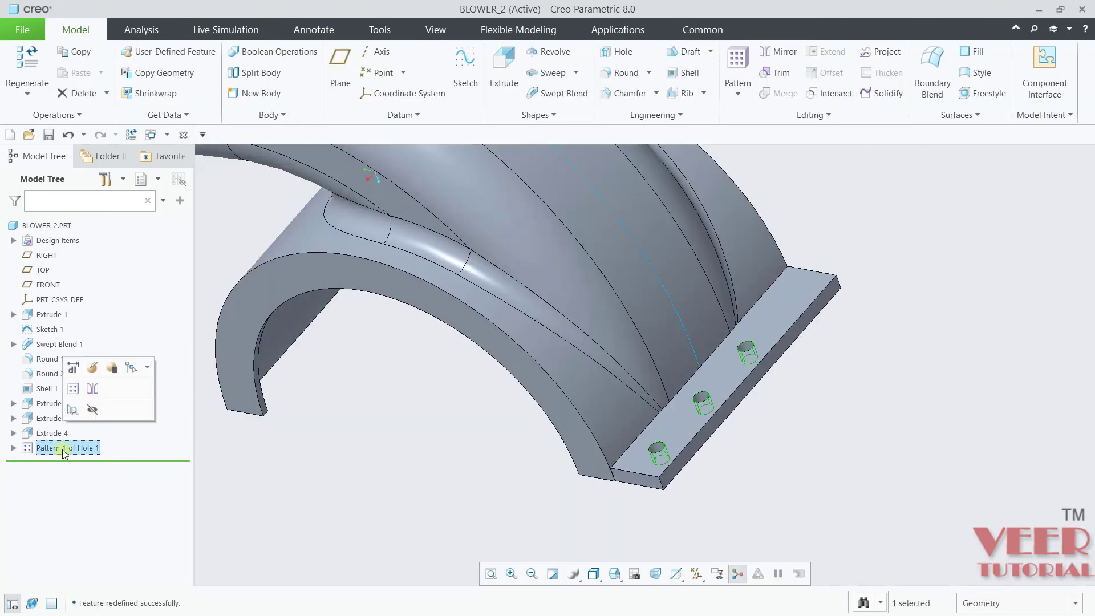
pyautogui.click(93, 368)
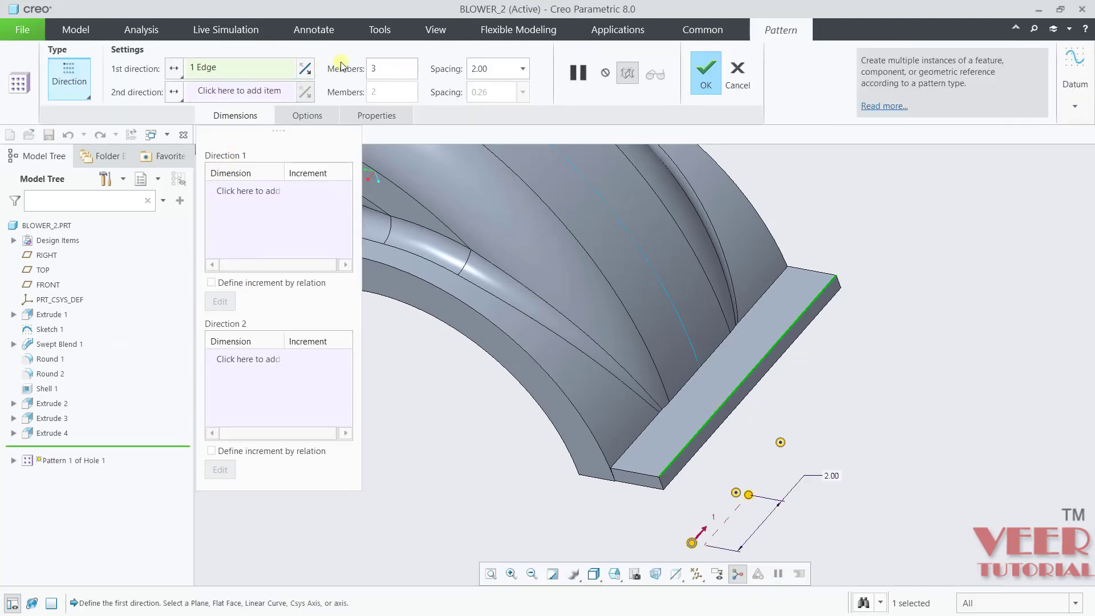
pyautogui.write('4')
pyautogui.click(702, 85)
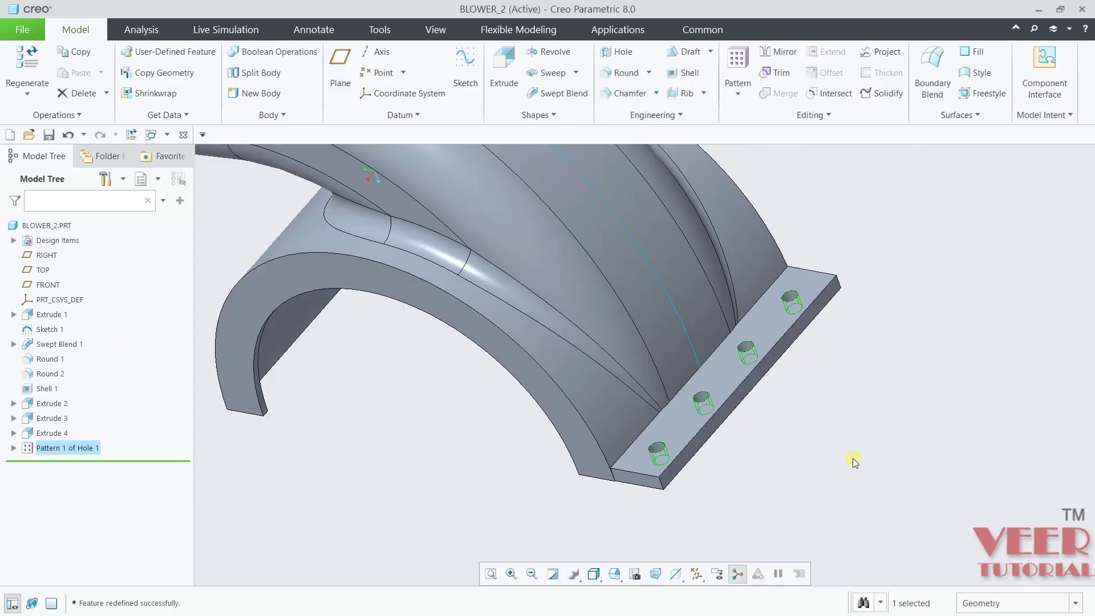
pyautogui.moveTo(850, 321)
pyautogui.mouseDown(button='middle')
pyautogui.moveTo(867, 326)
pyautogui.moveTo(841, 299)
pyautogui.moveTo(855, 307)
pyautogui.mouseUp(button='middle')
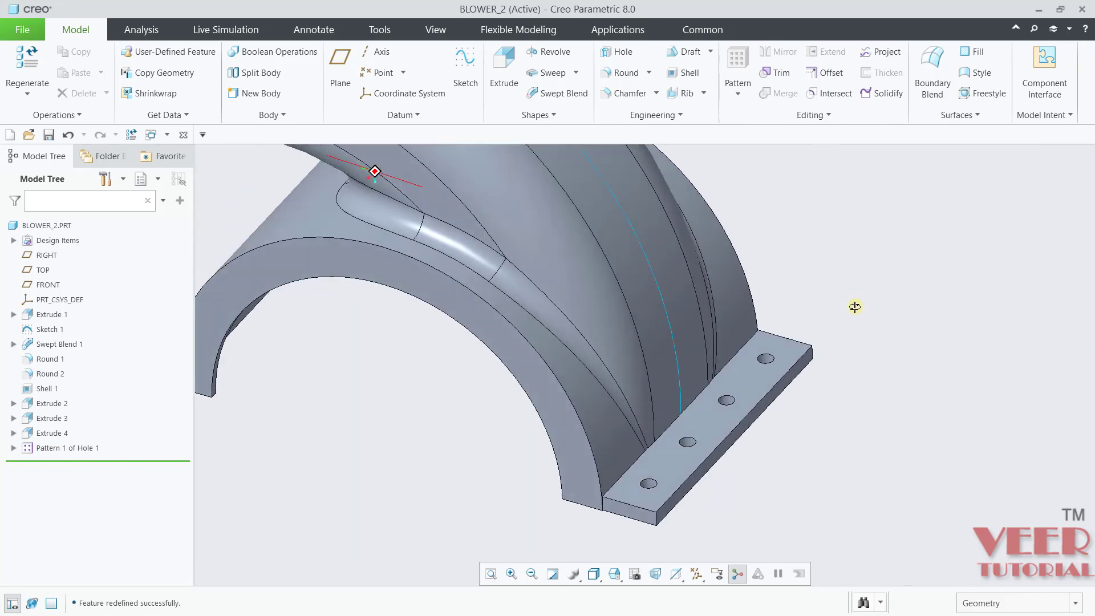
# Display all datum features and mirror the flange extrusion together with its hole pattern about the TOP datum plane
pyautogui.click(53, 449)
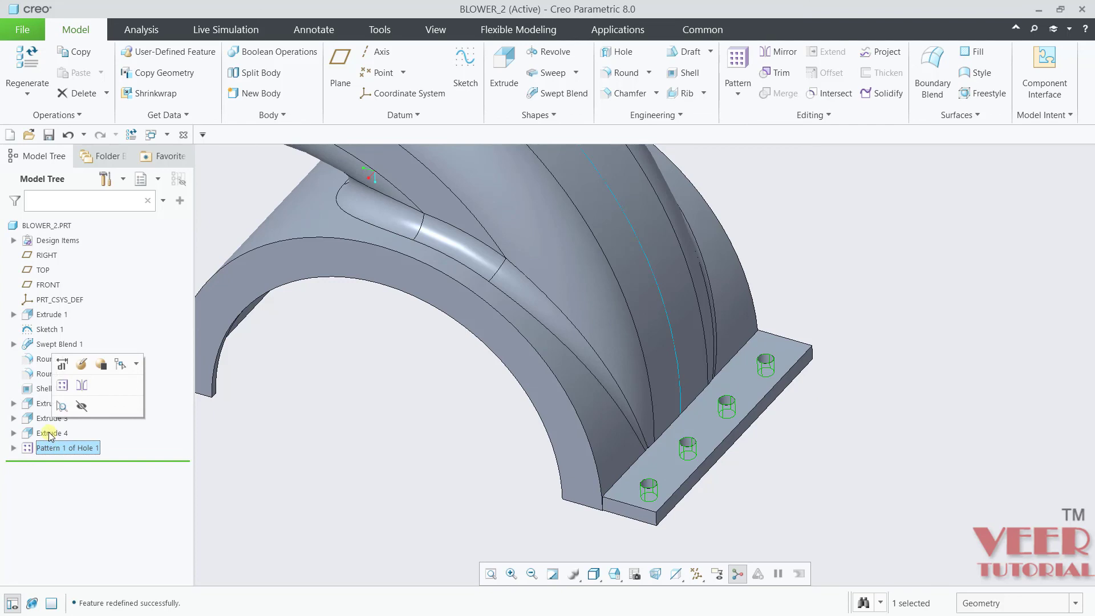
pyautogui.keyDown('ctrl'); pyautogui.click(50, 434); pyautogui.keyUp('ctrl')
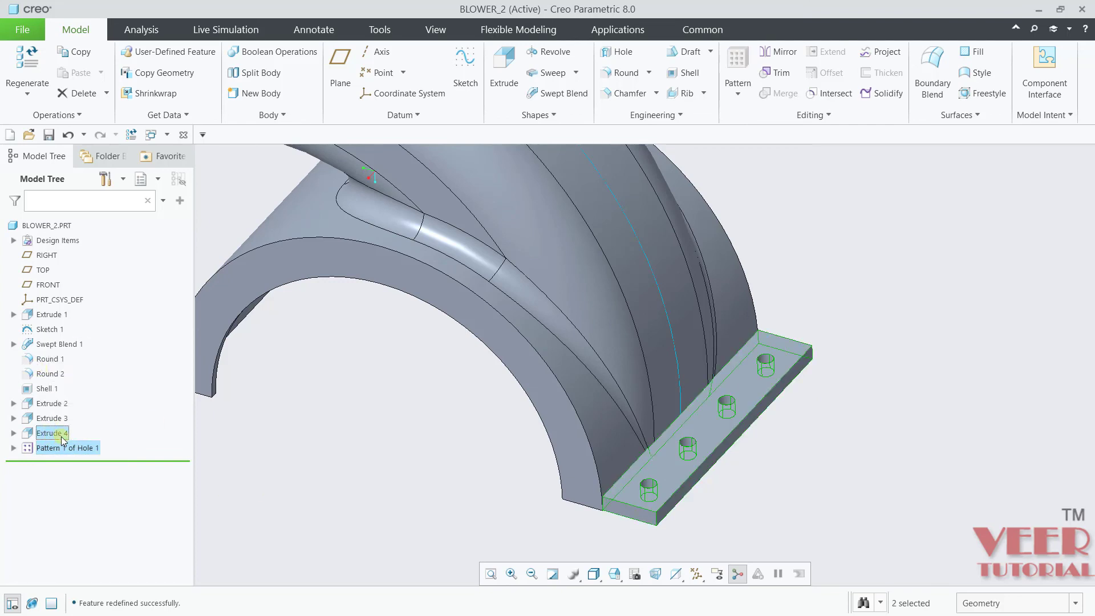
pyautogui.click(778, 52)
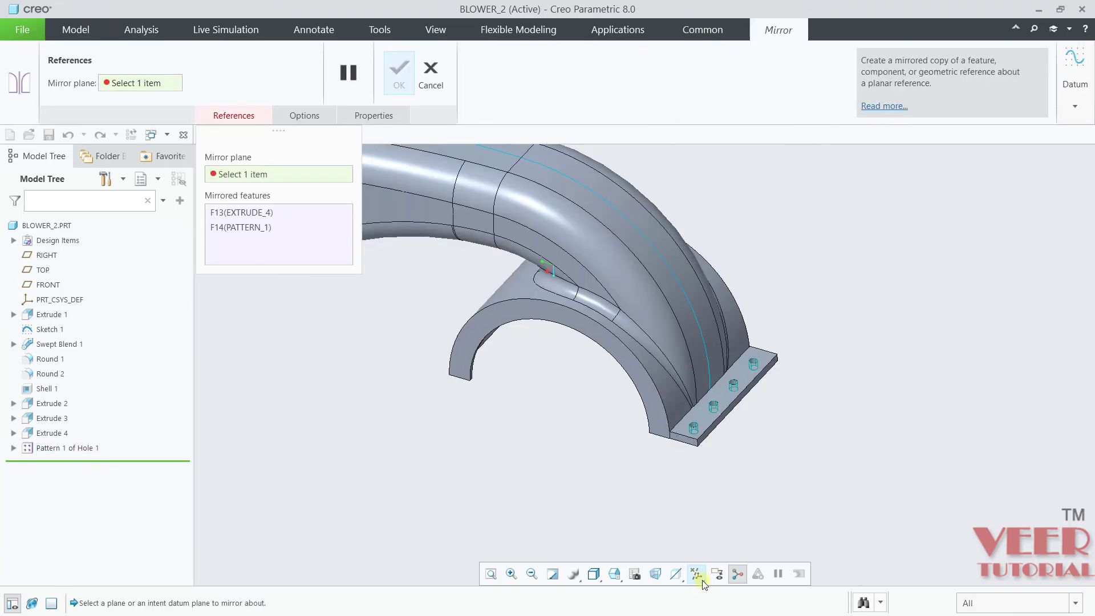
pyautogui.click(701, 579)
pyautogui.click(598, 463)
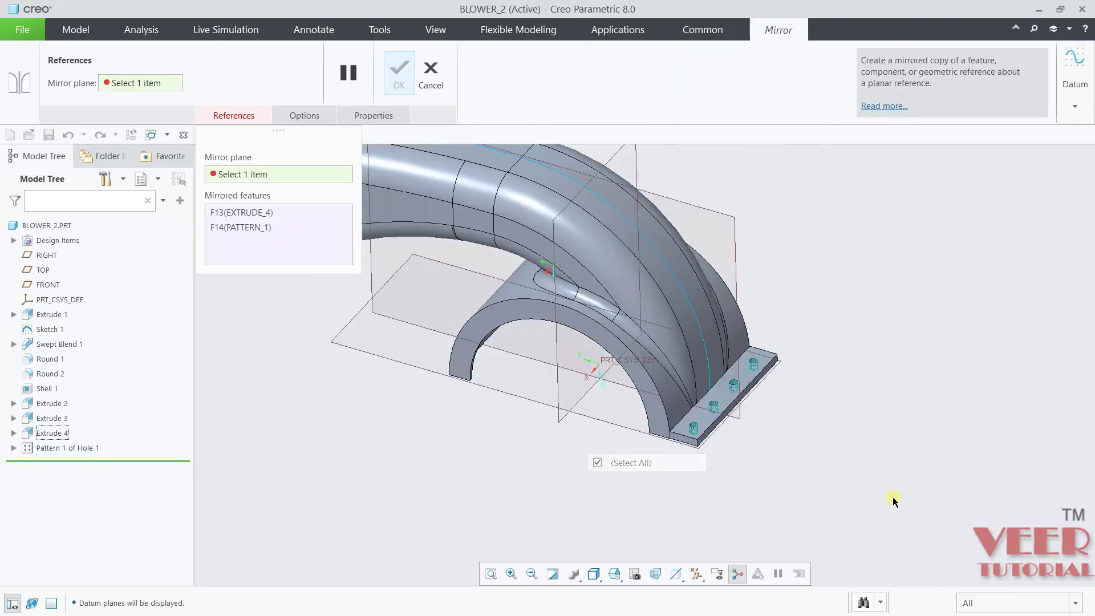
pyautogui.scroll(-2, 722, 480)
pyautogui.scroll(5, 721, 480)
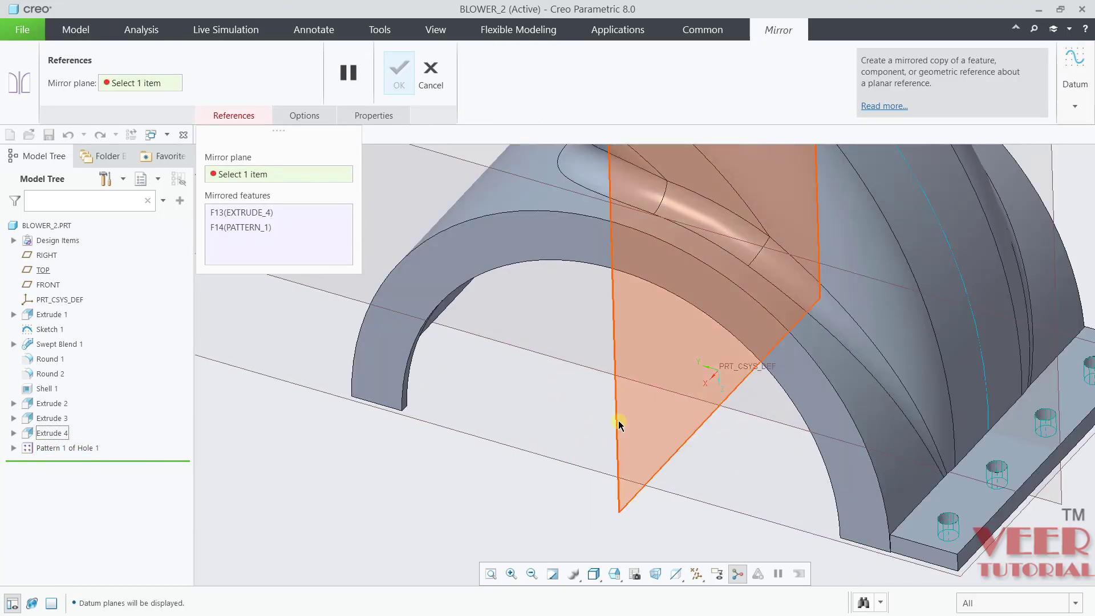
pyautogui.click(619, 425)
pyautogui.scroll(-2, 619, 425)
pyautogui.hotkey('ctrl', 'd')
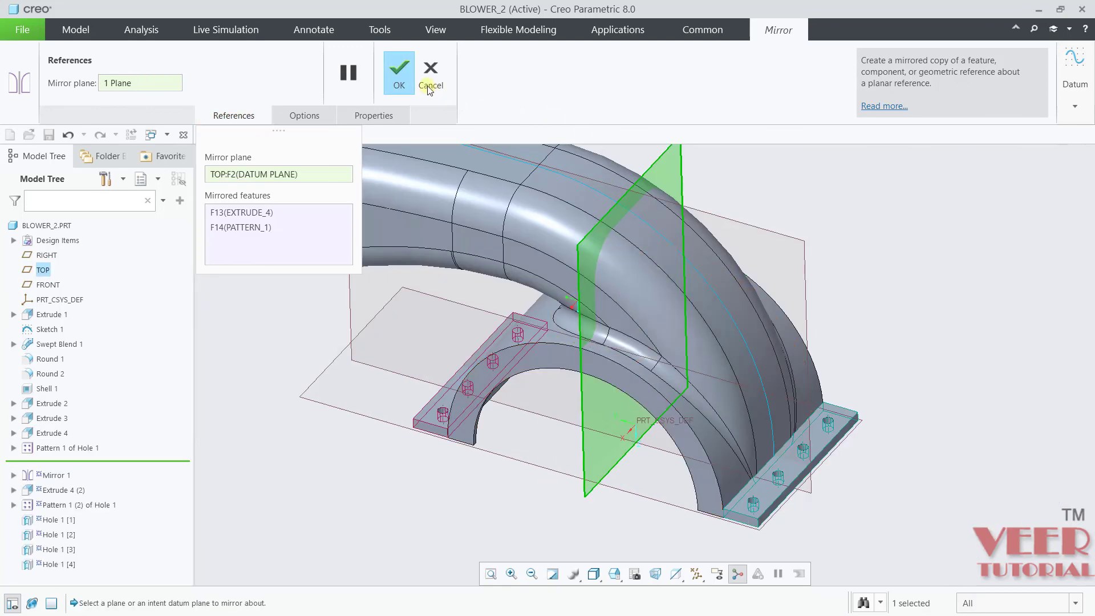
pyautogui.click(410, 83)
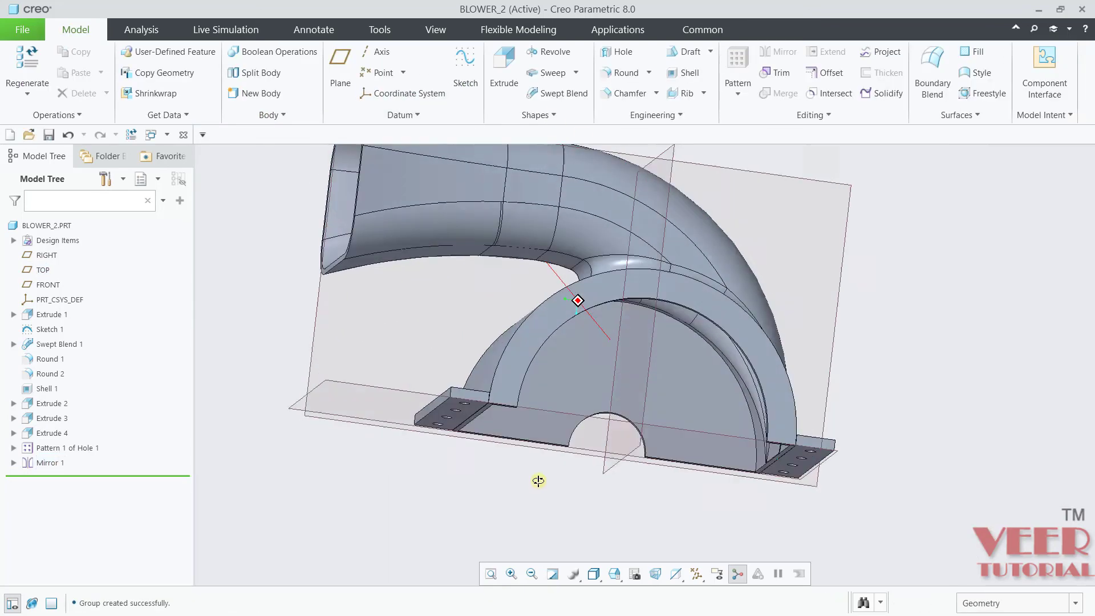